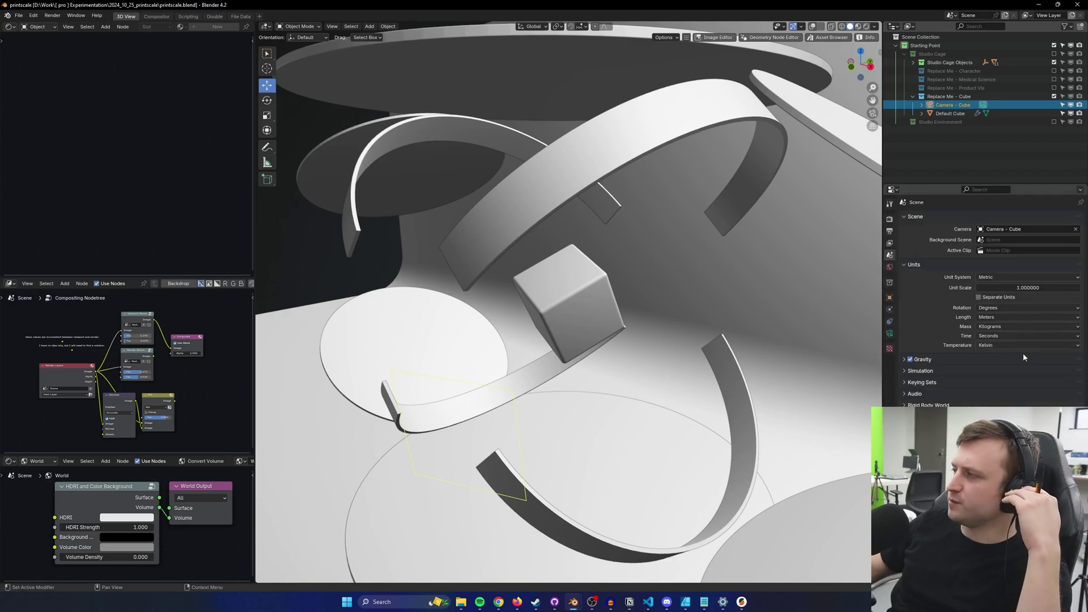
- Set the scene's length unit to Millimeters
left_click(996, 317)
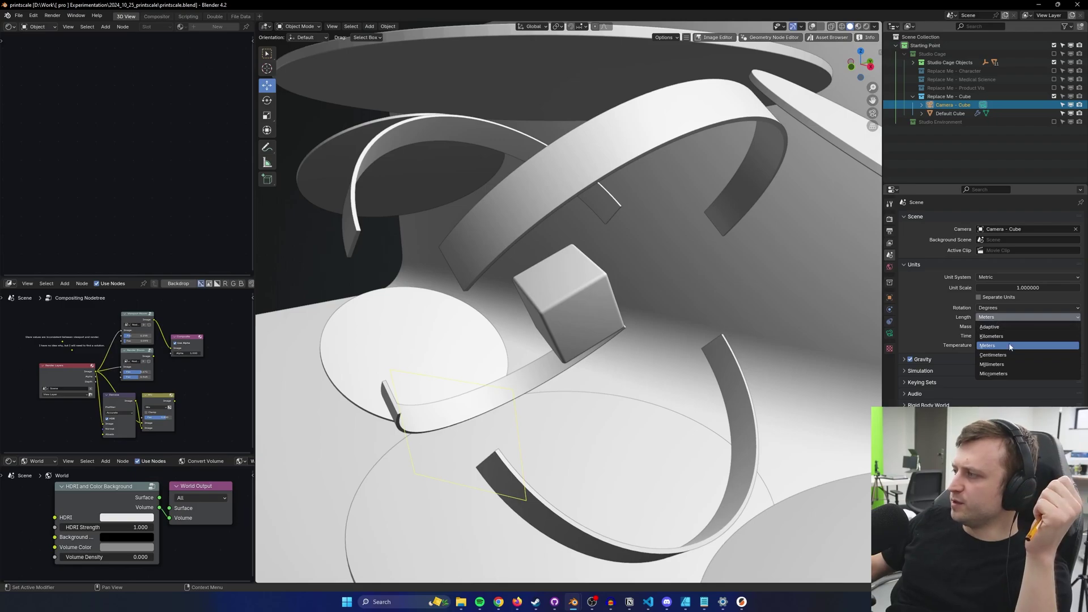
left_click(1010, 366)
middle_click_drag(669, 397, 570, 404)
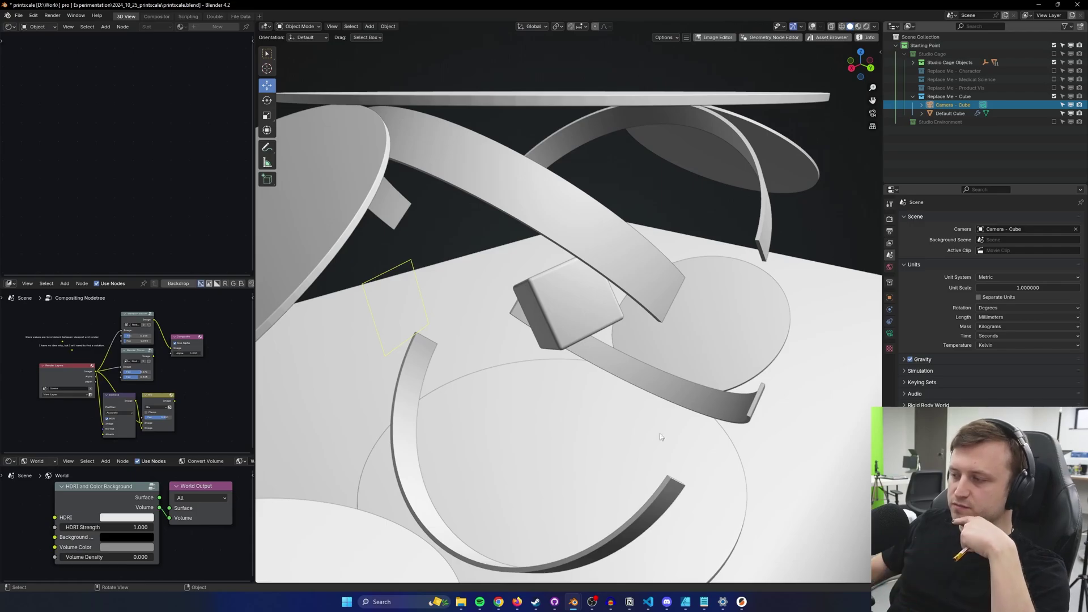
left_click(741, 602)
mouse_move(552, 444)
left_mouse_down()
mouse_move(521, 445)
mouse_move(538, 450)
mouse_move(531, 459)
mouse_move(548, 451)
left_mouse_up()
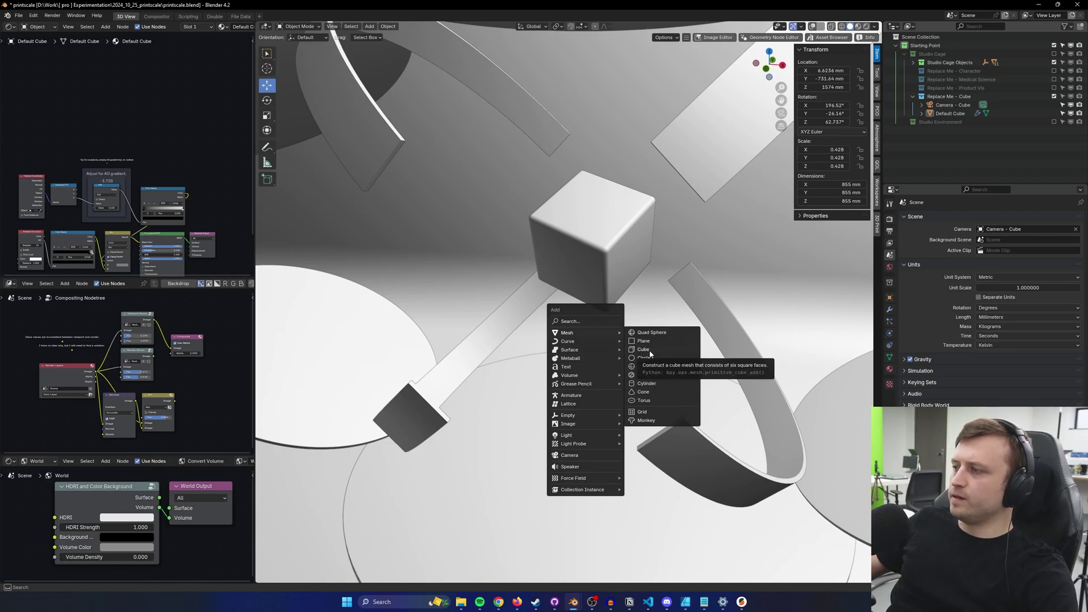
left_click(647, 342)
middle_click_drag(642, 348, 586, 383)
key("Delete")
- Reset the 3D cursor to the world origin and add a plane there, scaled down to 365 mm
key("shift+c")
key("alt+shift+z")
scroll(611, 359, "up", 6)
key("shift+a")
left_click(634, 347)
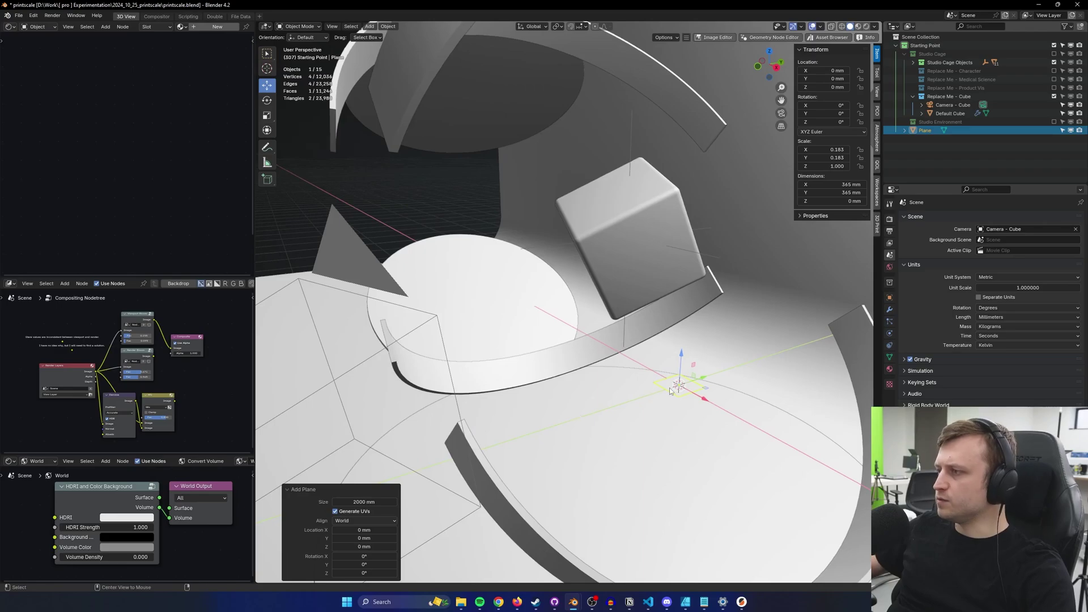
scroll(711, 414, "up", 6)
mouse_move(671, 384)
middle_mouse_down()
mouse_move(613, 362)
mouse_move(619, 339)
mouse_move(504, 357)
mouse_move(586, 361)
mouse_move(625, 350)
mouse_move(626, 318)
mouse_move(589, 315)
middle_mouse_up()
- Delete the default bevelled cube floating above the plane
key("KP_Decimal")
scroll(619, 335, "down", 3)
scroll(586, 361, "down", 10)
scroll(584, 358, "up", 3)
left_click(540, 371)
key("z")
left_click(593, 355)
key("z")
left_click(627, 350)
scroll(553, 283, "down", 5)
left_click(545, 237)
key("Delete")
- Add a cube at the world origin and scale it down to 40 mm
scroll(566, 233, "up", 2)
scroll(580, 282, "up", 12)
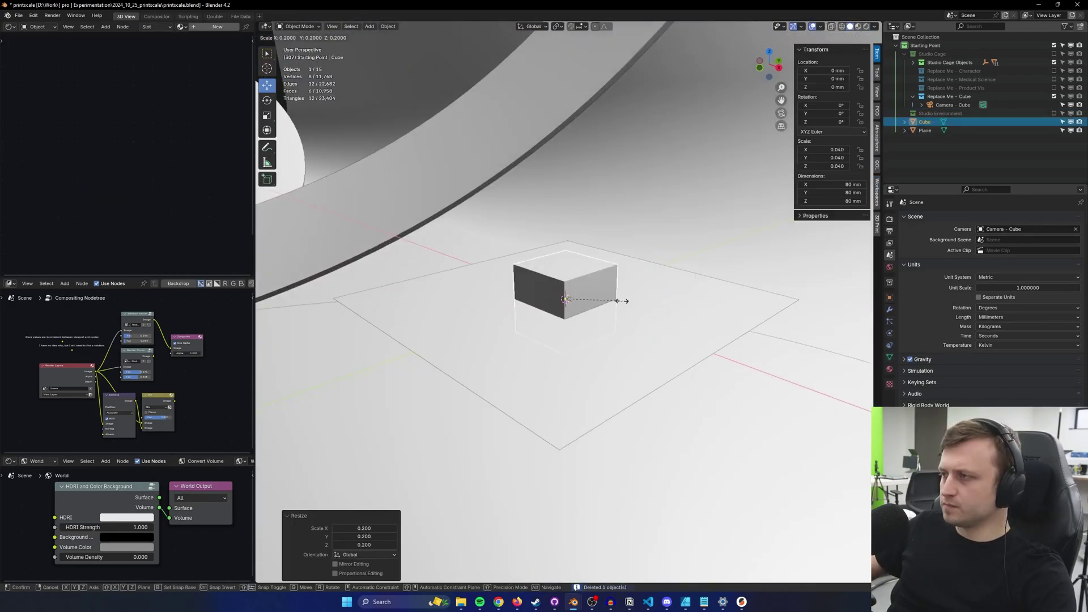
left_click(594, 300)
scroll(583, 302, "up", 4)
- Add a Bevel modifier to the cube, shrink it to about 26.2 mm and rest it on the plane
type("bev")
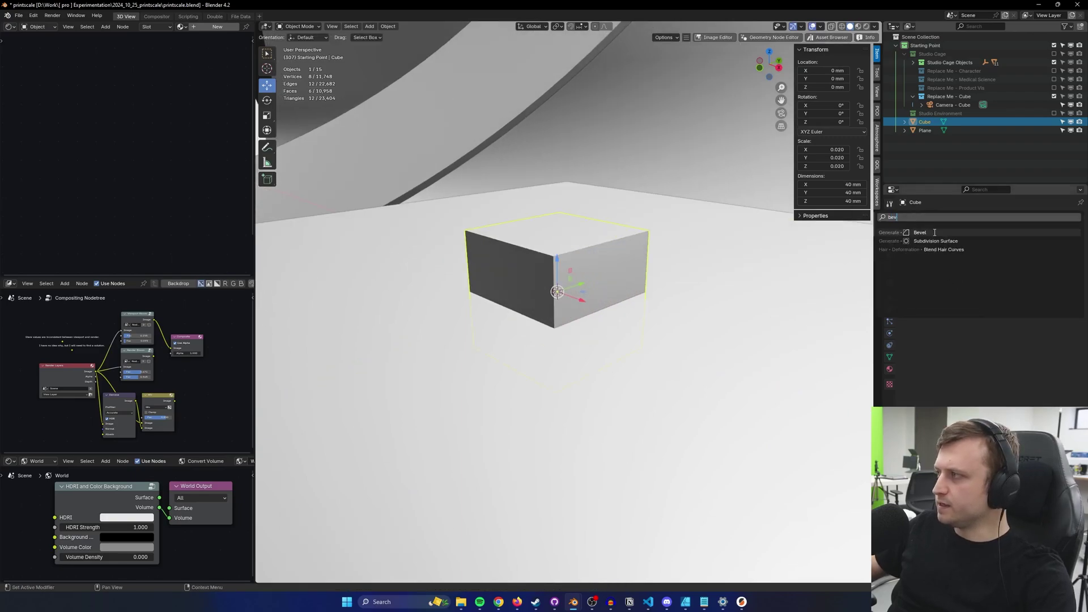
left_click(934, 232)
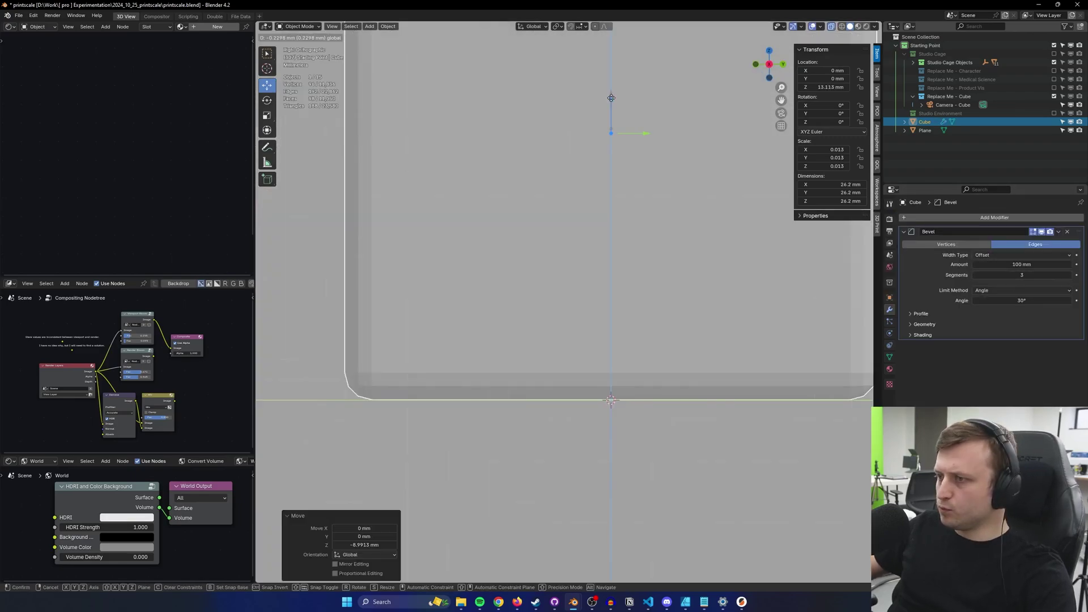
key("Return")
- Smooth the cube with 5 bevel segments, a level 2 Subdivision and Smooth by Angle shading
middle_click_drag(510, 238, 529, 206)
scroll(528, 205, "down", 6)
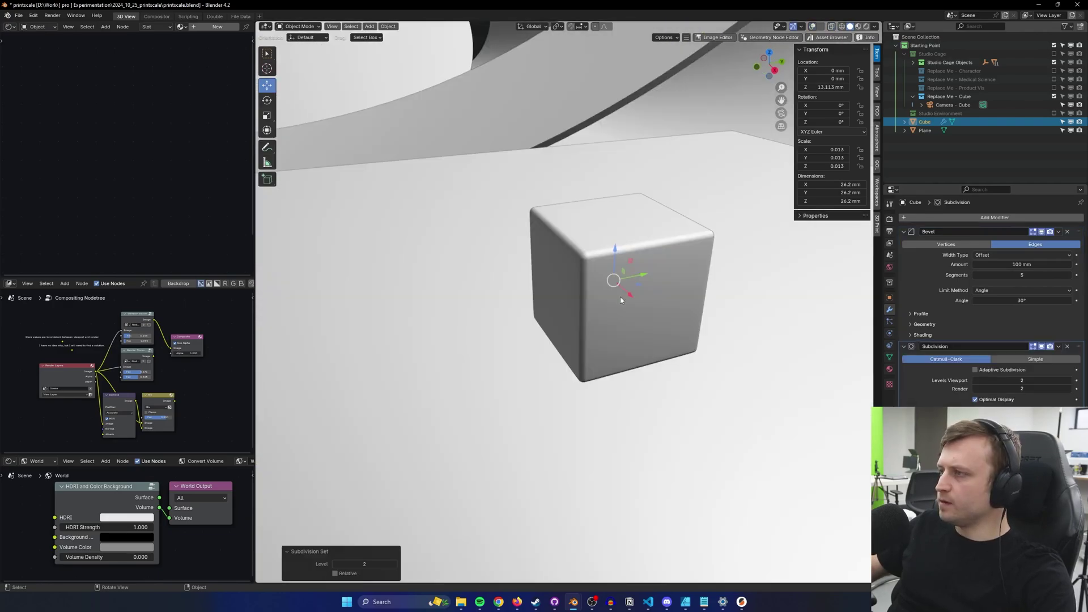
right_click(620, 297)
left_click(623, 298)
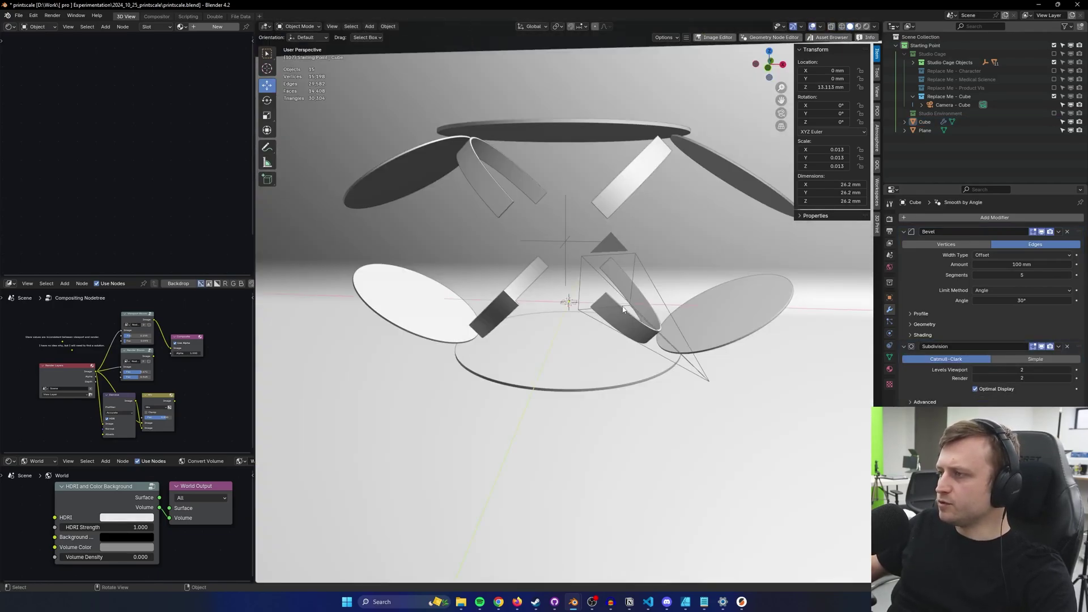
- Select all the studio cage lights and the light catcher and scale them down around the small cube
left_click(615, 313)
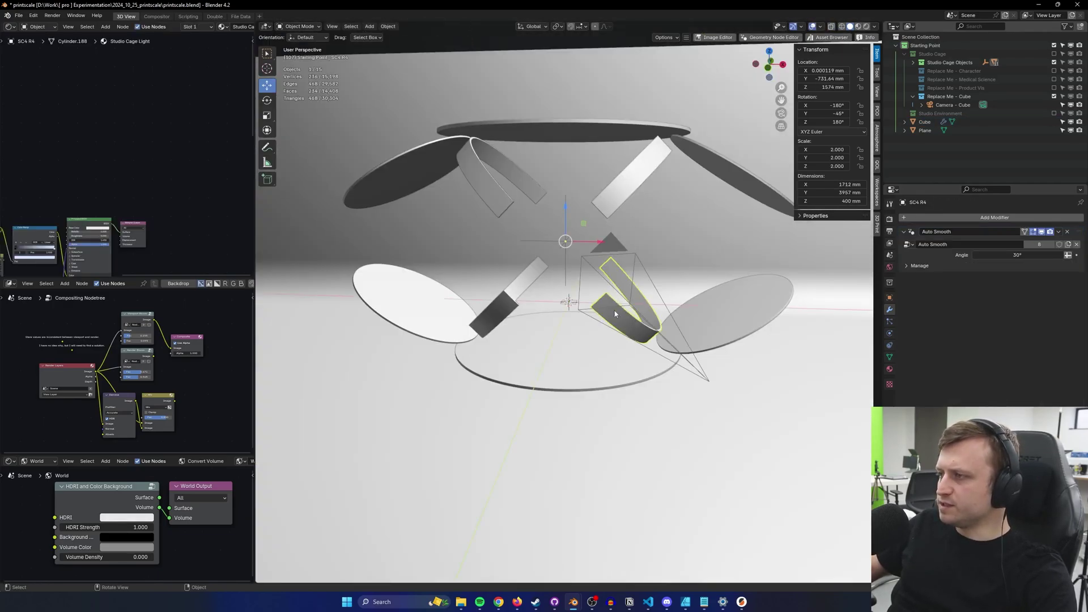
left_click(558, 348, "shift")
left_click(509, 302, "shift")
left_click(499, 207, "shift")
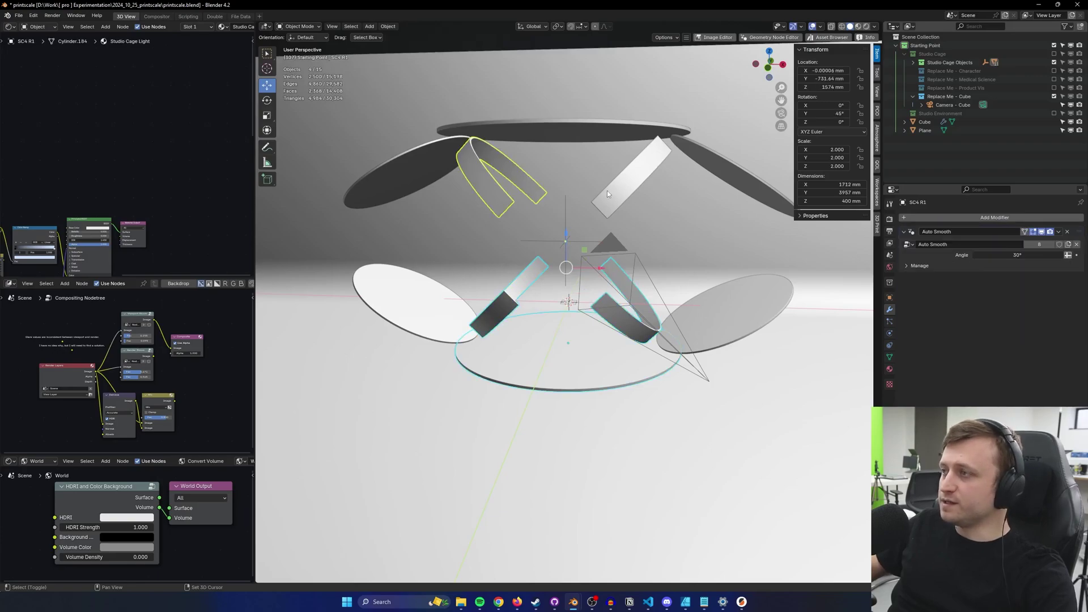
left_click(712, 329, "shift")
left_click(740, 169, "shift")
left_click(570, 126, "shift")
left_click(403, 179, "shift")
left_click(416, 300, "shift")
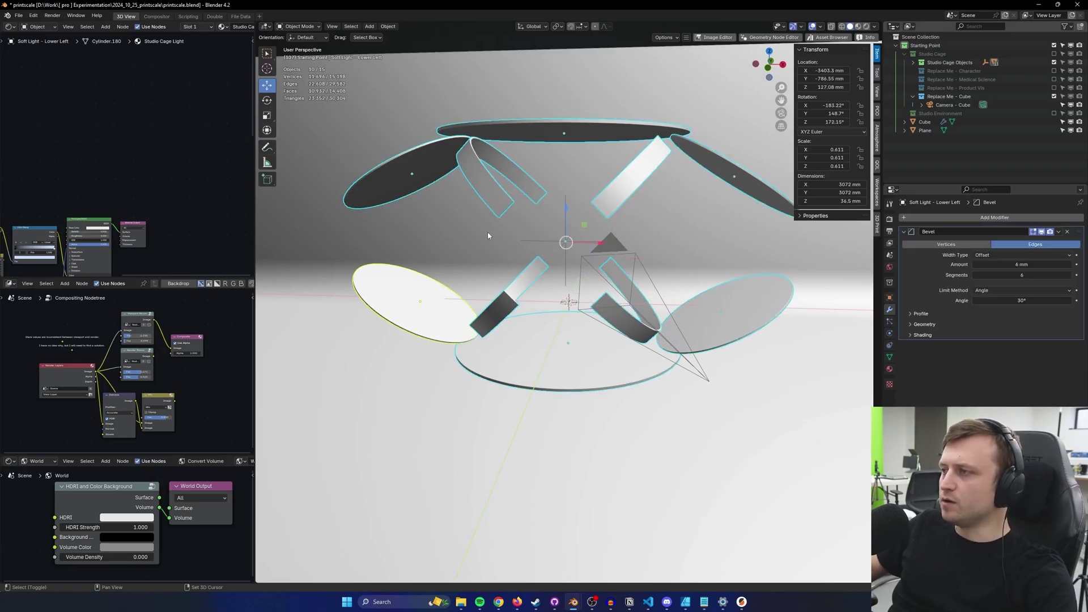
left_click(488, 236, "shift")
left_click_drag(566, 221, 569, 288)
middle_click_drag(595, 290, 630, 294)
scroll(627, 301, "up", 2)
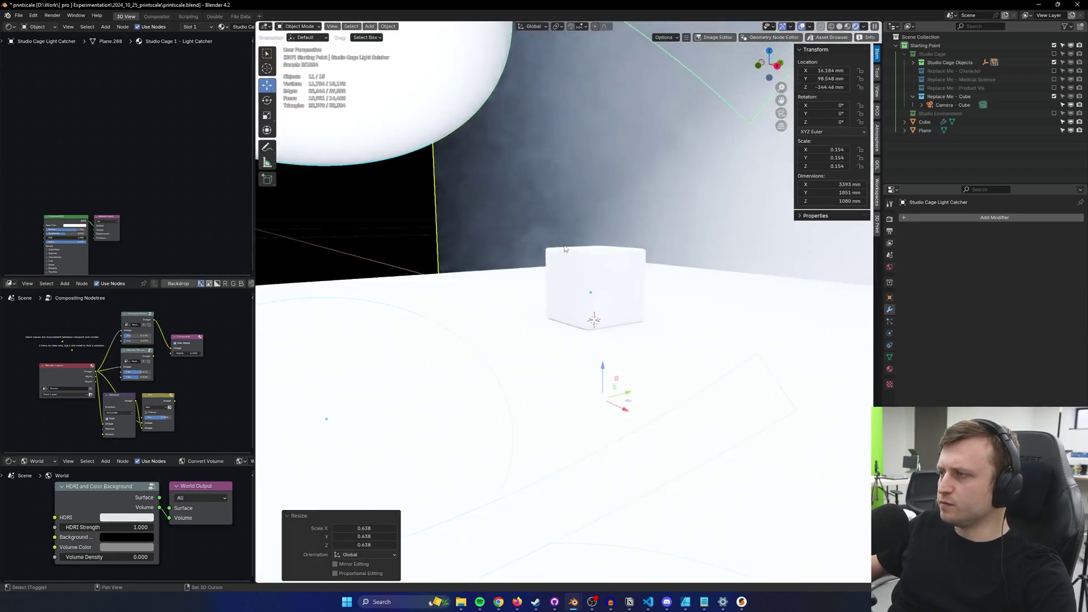
middle_click_drag(566, 250, 593, 339)
scroll(554, 317, "down", 1)
- Enlarge the shader editor area and give the plane a new material named Board
left_click(534, 199)
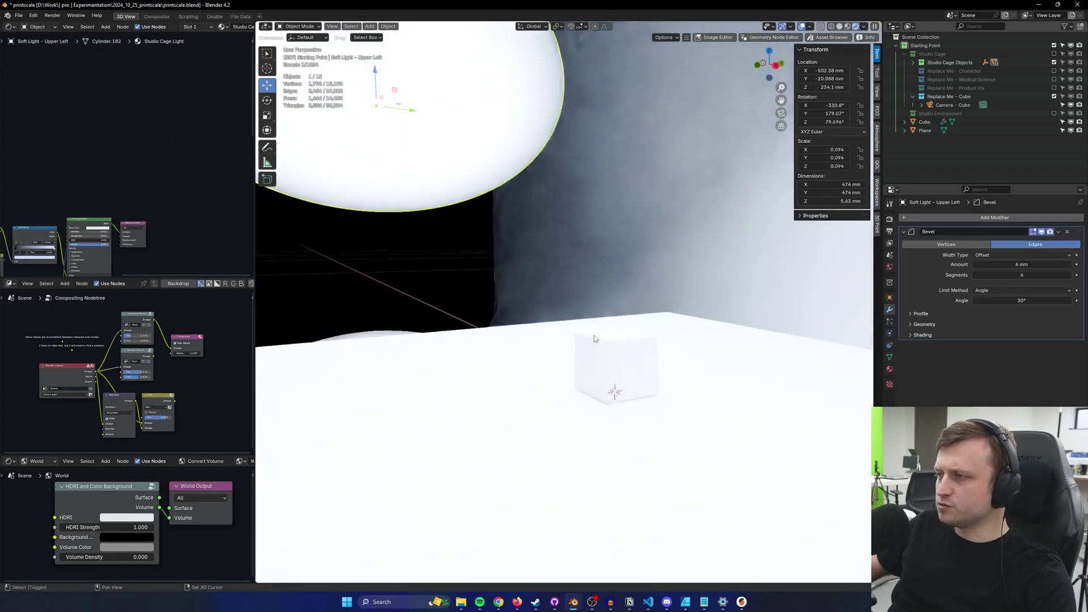
scroll(593, 338, "down", 3)
scroll(144, 395, "up", 2)
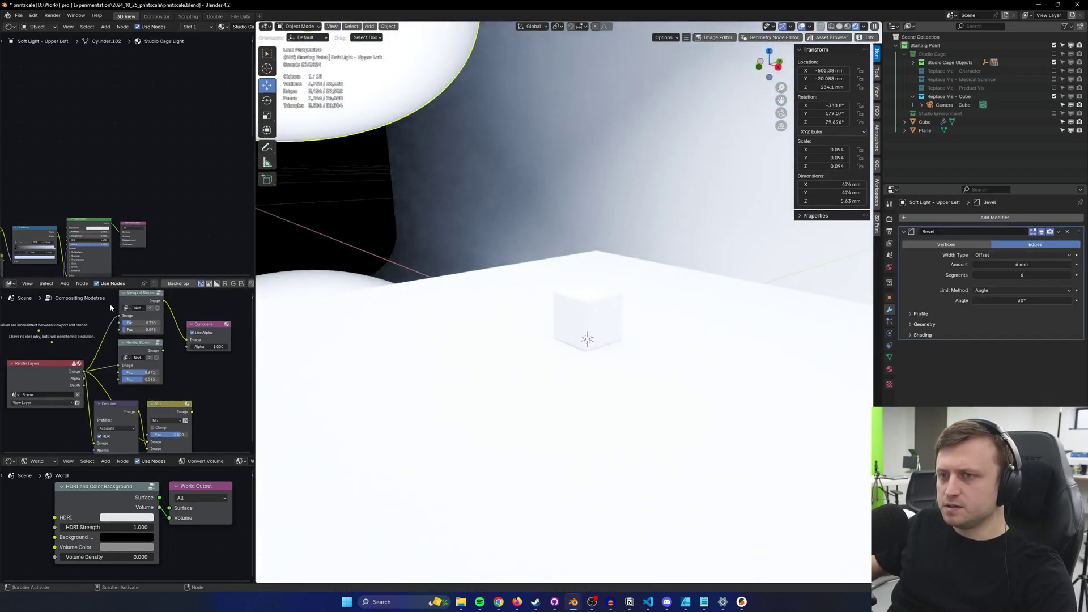
left_click_drag(143, 278, 144, 442)
middle_click_drag(102, 364, 210, 356)
scroll(209, 356, "up", 2)
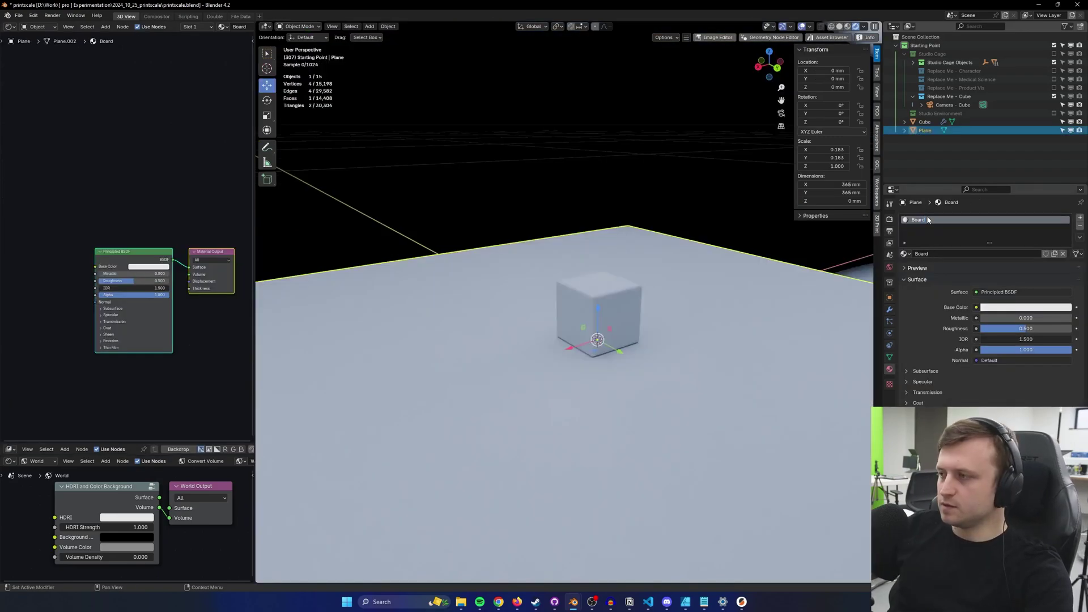
- Darken the Board material's base color to grey, lower its roughness to 0.005 and save the file
left_click(163, 267)
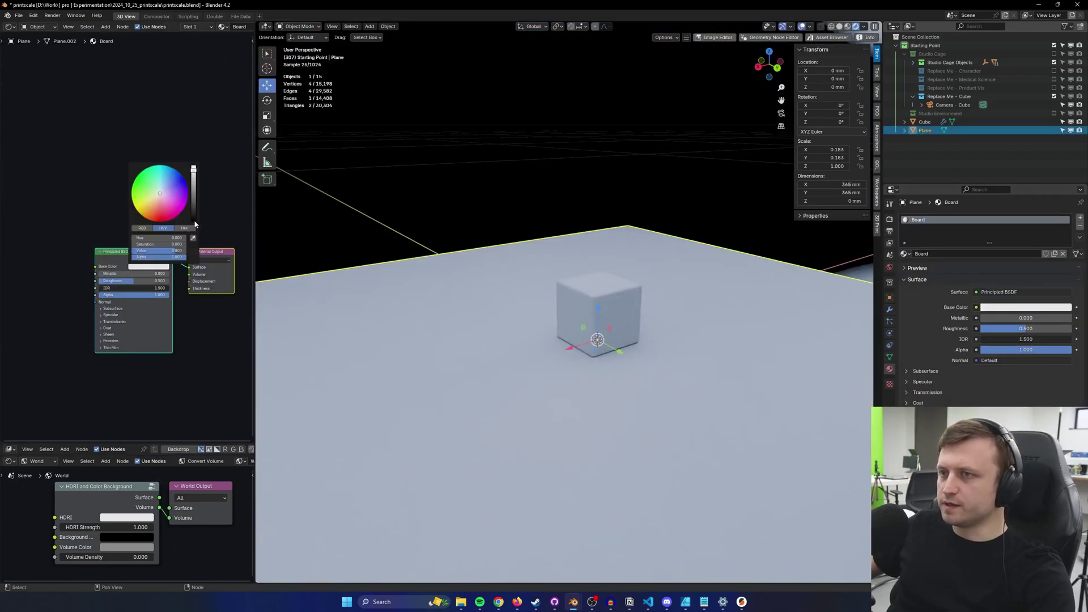
mouse_move(194, 204)
left_mouse_down()
mouse_move(193, 218)
mouse_move(194, 185)
left_mouse_up()
left_click_drag(134, 280, 103, 281)
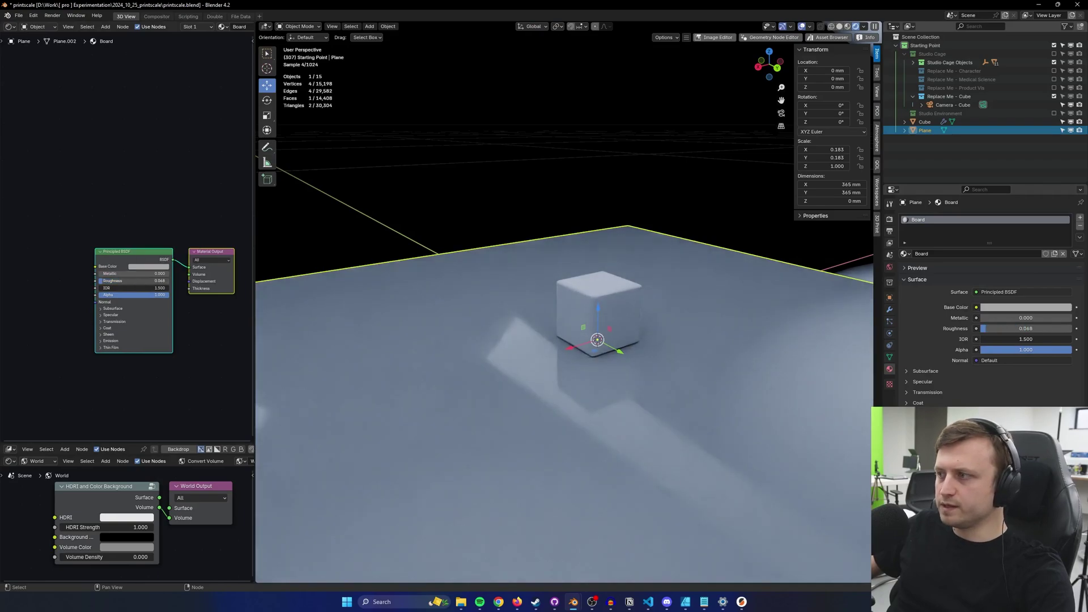
key("alt+a")
middle_click_drag(486, 337, 541, 310)
scroll(639, 334, "down", 3)
scroll(541, 310, "up", 1)
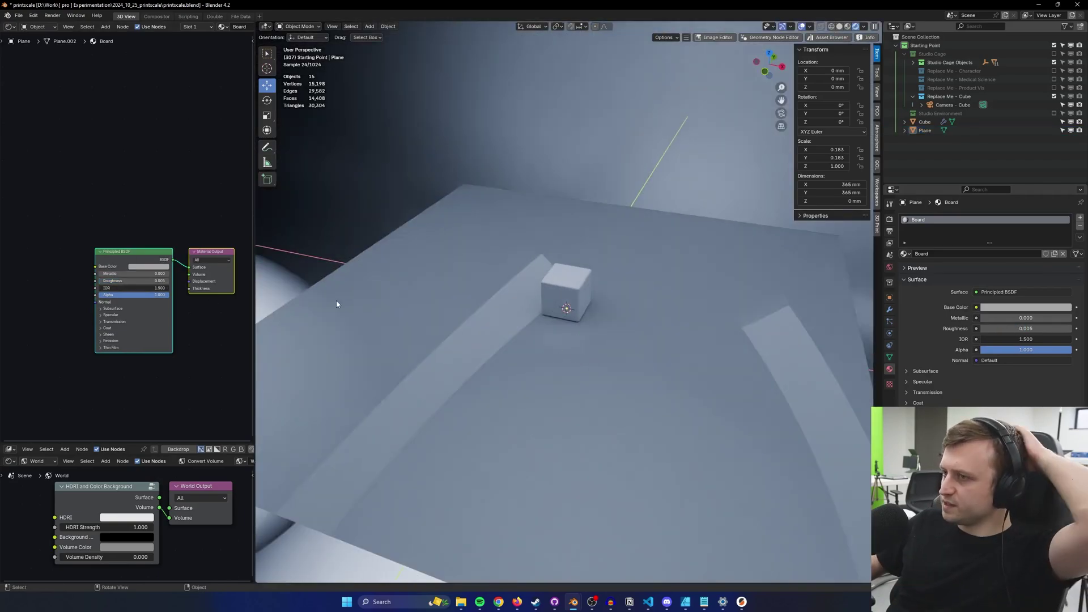
key("ctrl+s")
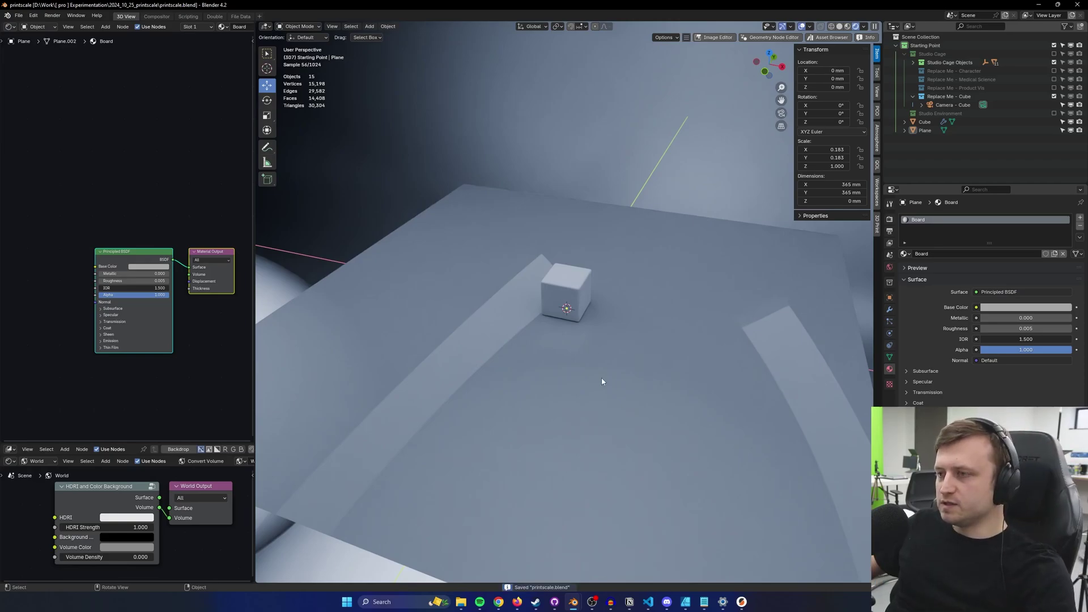
- Duplicate the cube and place the copy at -200 mm on the Y axis
middle_click_drag(603, 379, 562, 380)
middle_click_drag(597, 344, 583, 323)
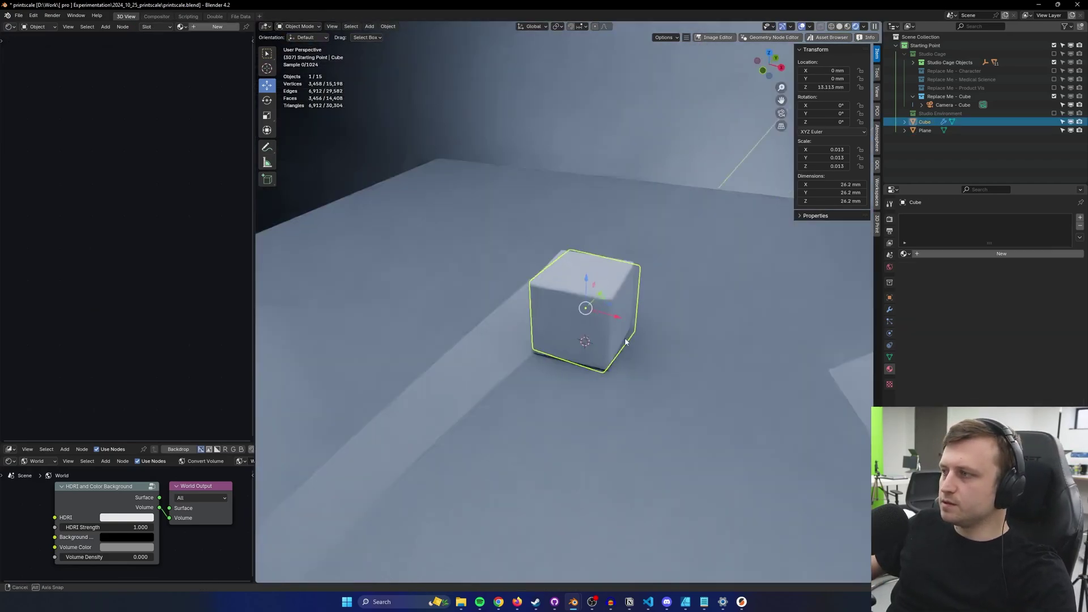
middle_click_drag(519, 346, 580, 335)
key("Tab")
scroll(574, 358, "down", 5)
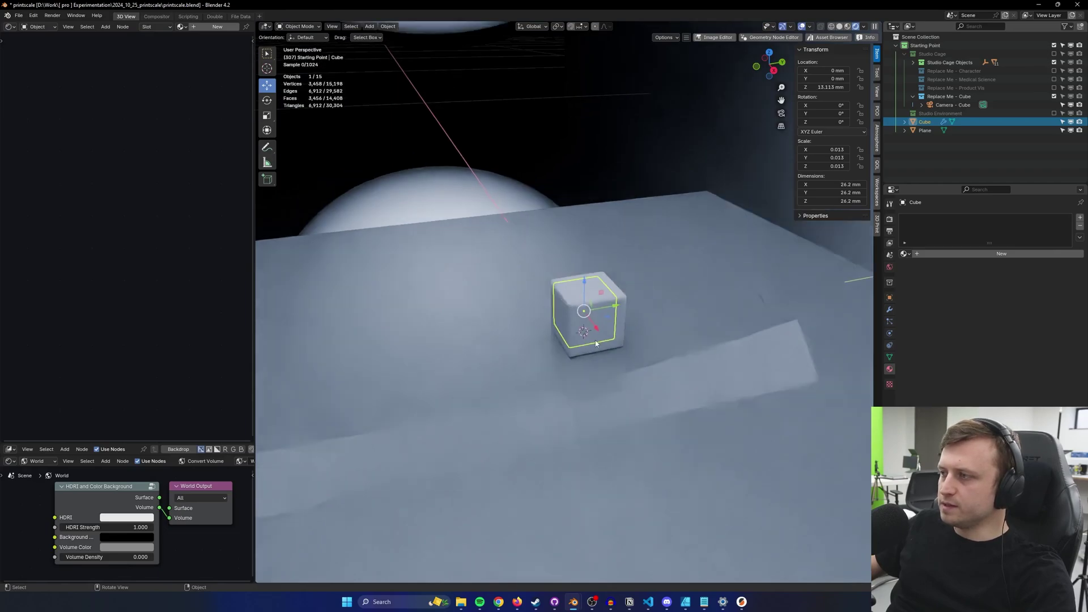
key("shift+d")
key("y")
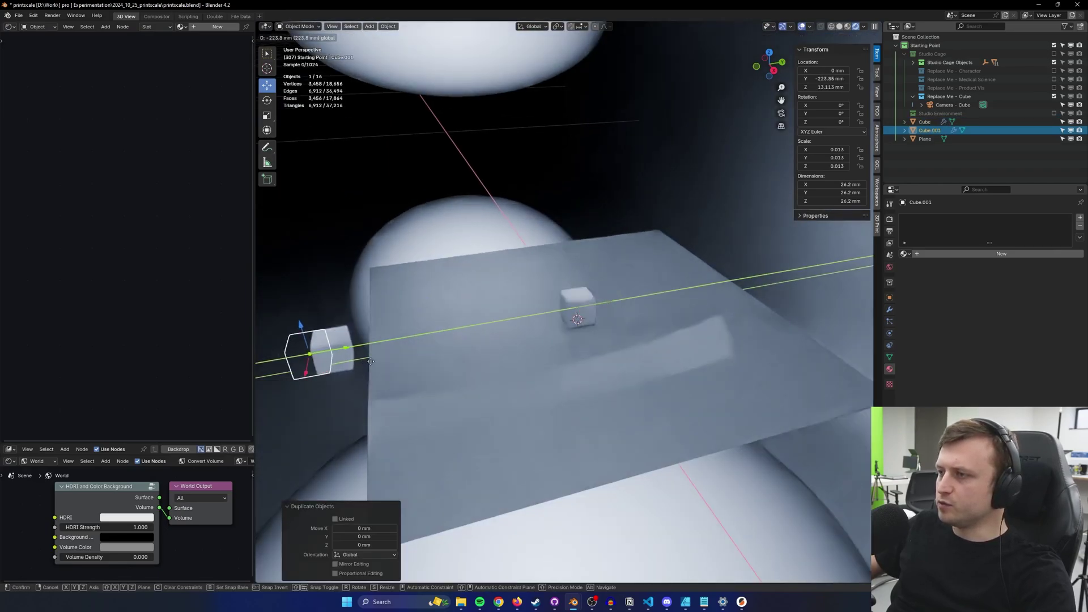
left_click(327, 358)
- Apply the scale of the original cube and of its distant copy
left_click(581, 321)
scroll(582, 322, "up", 5)
key("ctrl+a")
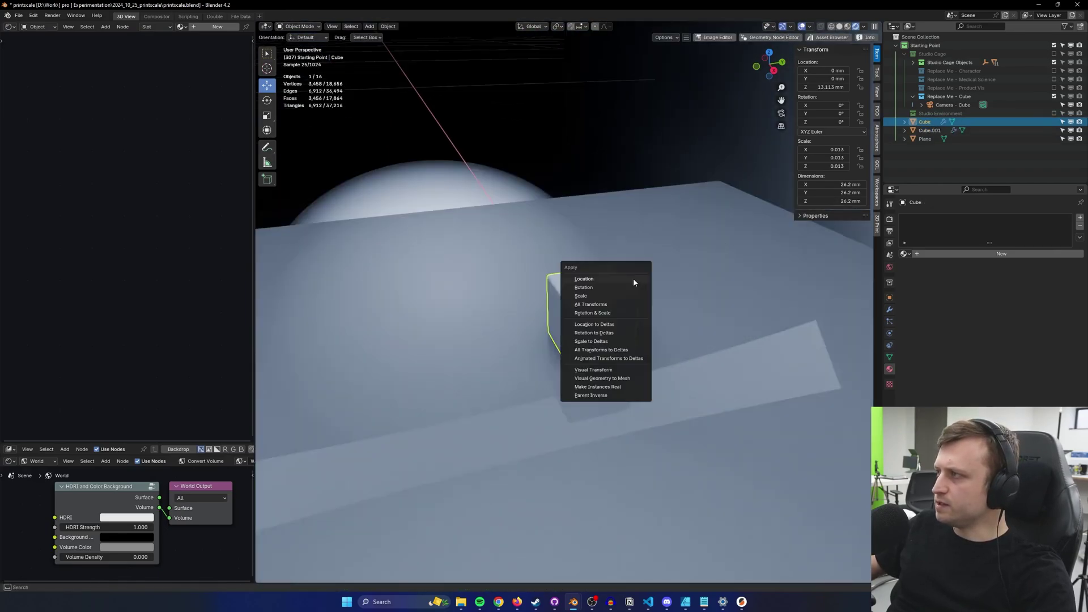
left_click(609, 306)
middle_click_drag(663, 308, 465, 317)
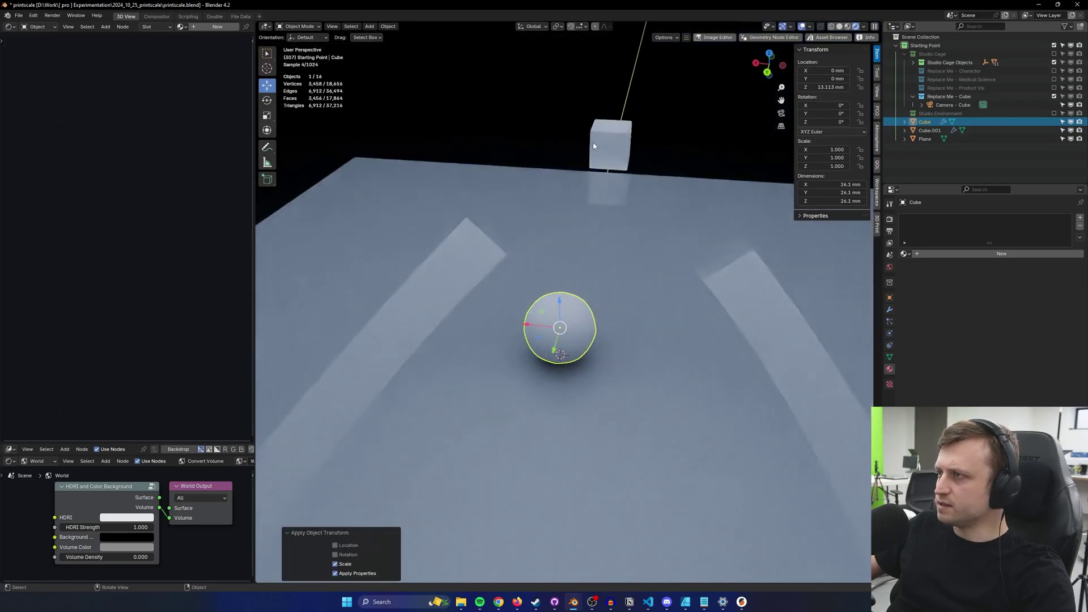
left_click(592, 142)
key("ctrl+a")
left_click(592, 143)
- Set the Bevel modifier amount to 2 mm on both cubes
left_click(552, 340)
left_click(888, 309)
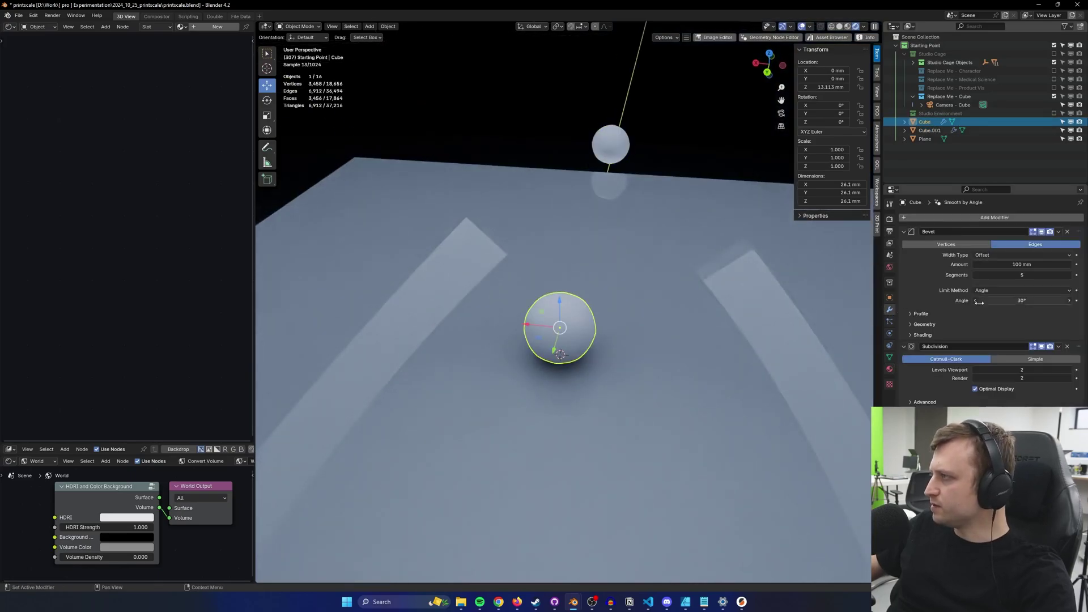
left_click(611, 145)
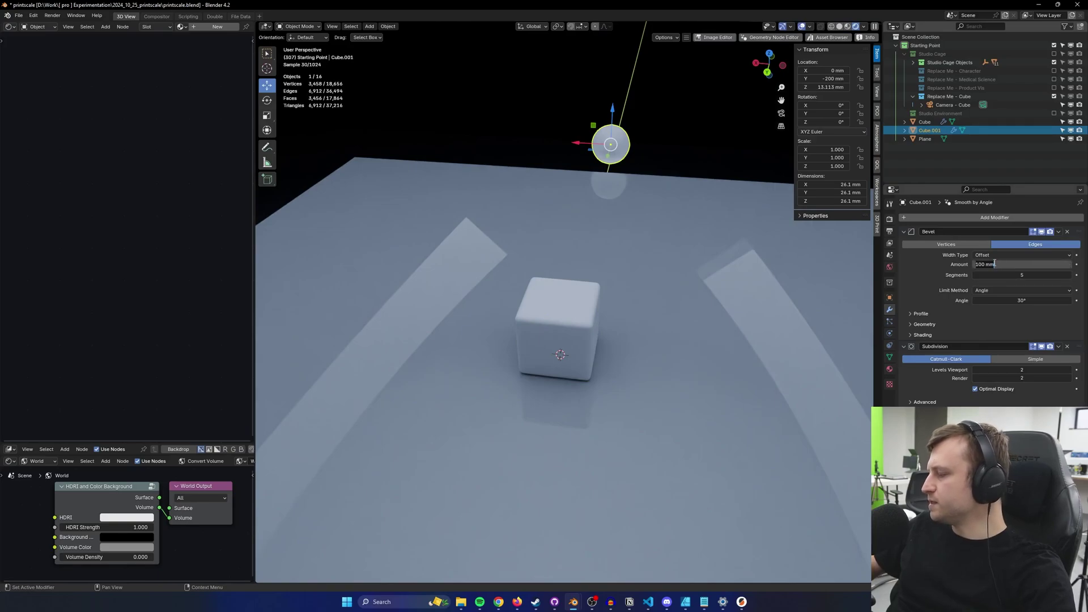
type("2")
key("Return")
- Add parallel vertical loop cuts around the middle of the original cube in Edit Mode
middle_click_drag(515, 300, 612, 318)
left_click(575, 335)
scroll(612, 318, "up", 4)
key("Tab")
left_click(618, 378)
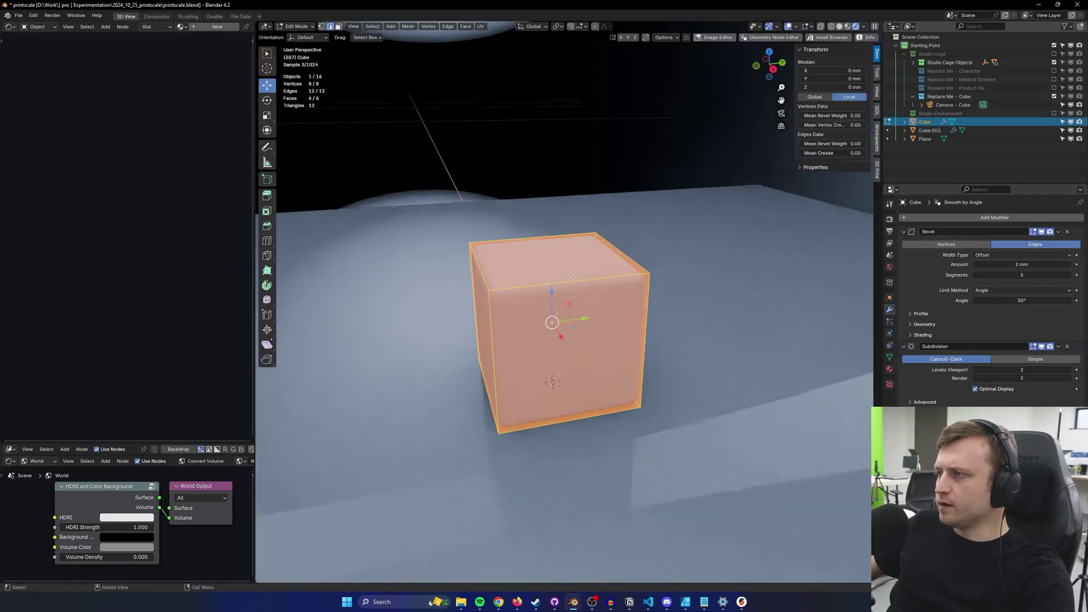
key("ctrl+r")
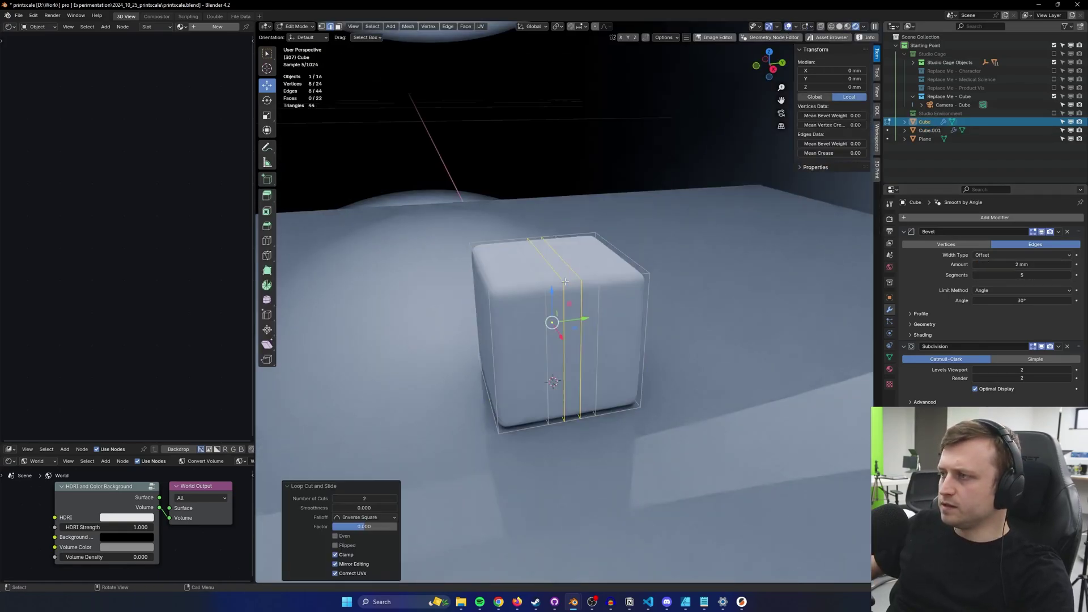
- Try lowering the cube's middle top face to form a groove between the loop cuts
key("Tab")
left_click(615, 281)
left_click(551, 258)
left_click_drag(551, 229, 553, 252)
key("Tab")
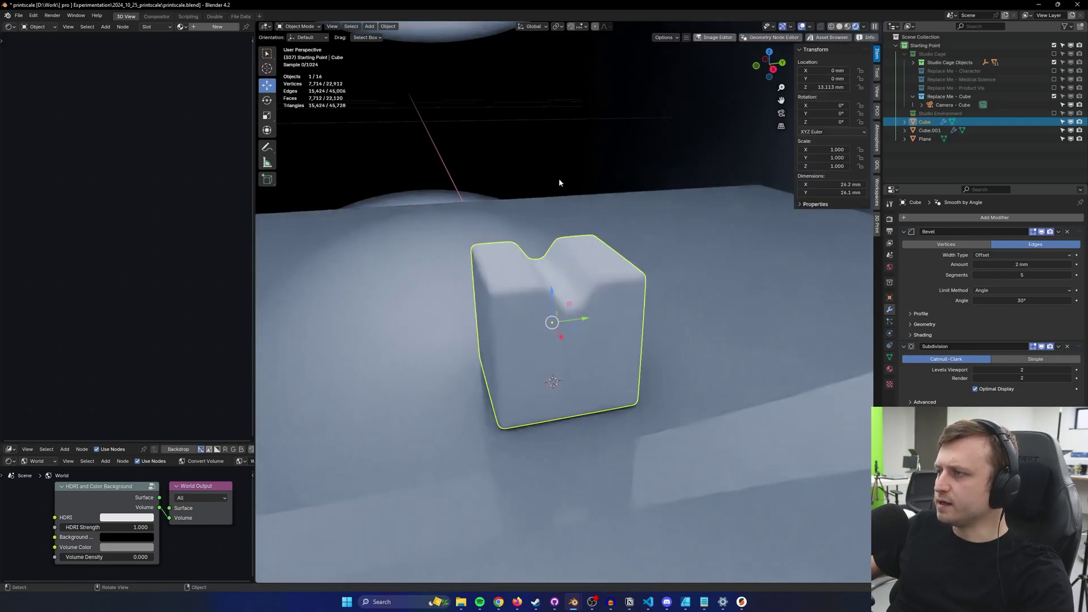
middle_click_drag(572, 326, 548, 311)
- Undo the groove in the cube's top face
key("ctrl+z")
key("ctrl+z")
key("ctrl+z")
key("ctrl+z")
key("ctrl+z")
- Duplicate the loop-cut cube and move the copy along Y to 34.5 mm, beside the original
scroll(556, 338, "down", 3)
key("shift+d")
right_click(558, 338)
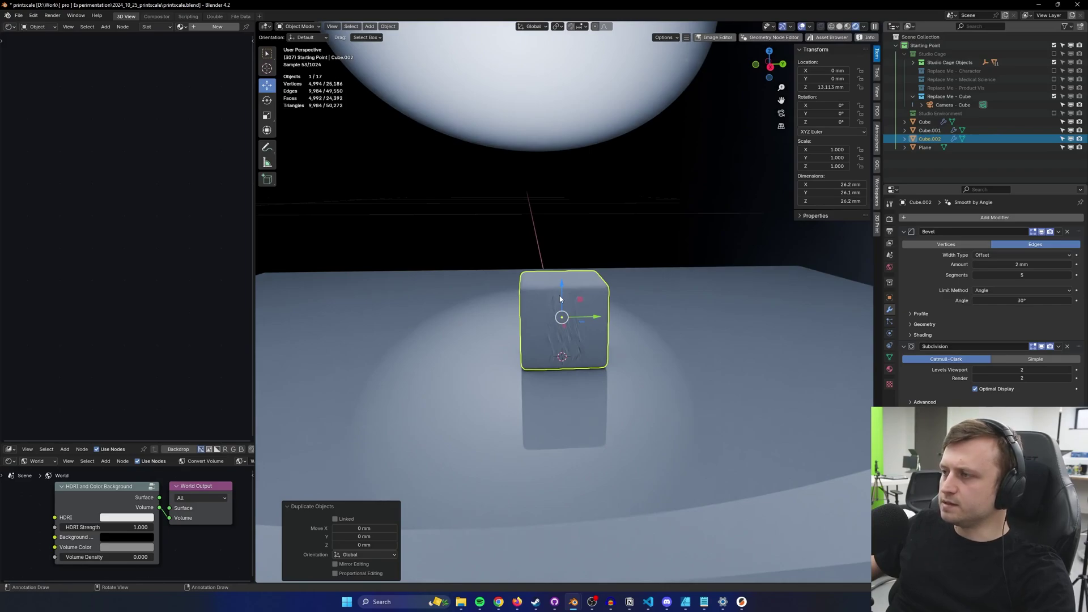
key("g")
key("y")
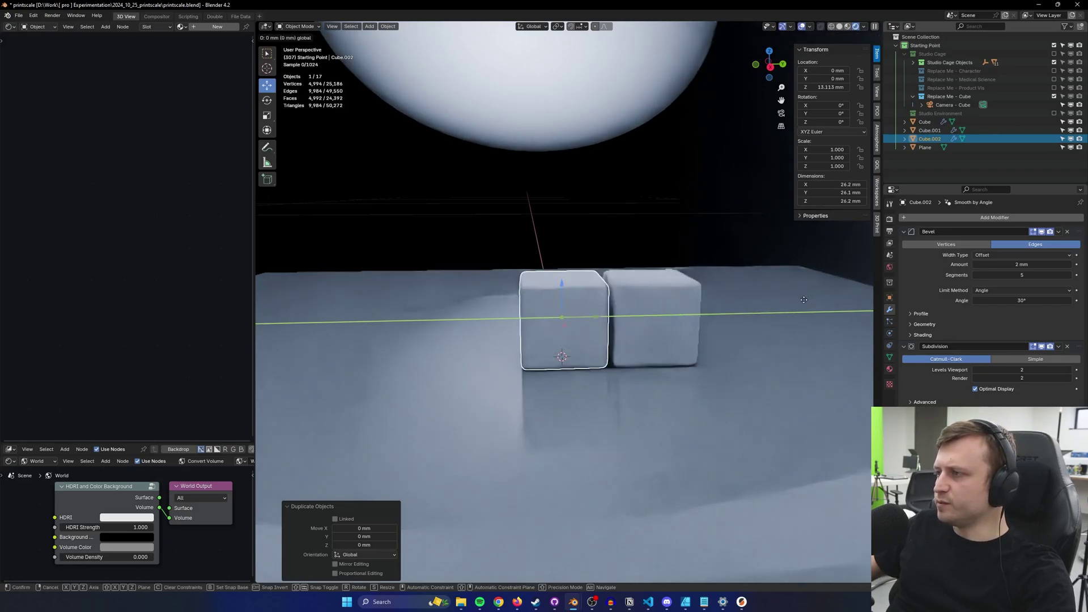
left_click(634, 315)
- Edit both cubes in face-select mode and lower the original cube's middle top face about 4.07 mm along Z
key("Tab")
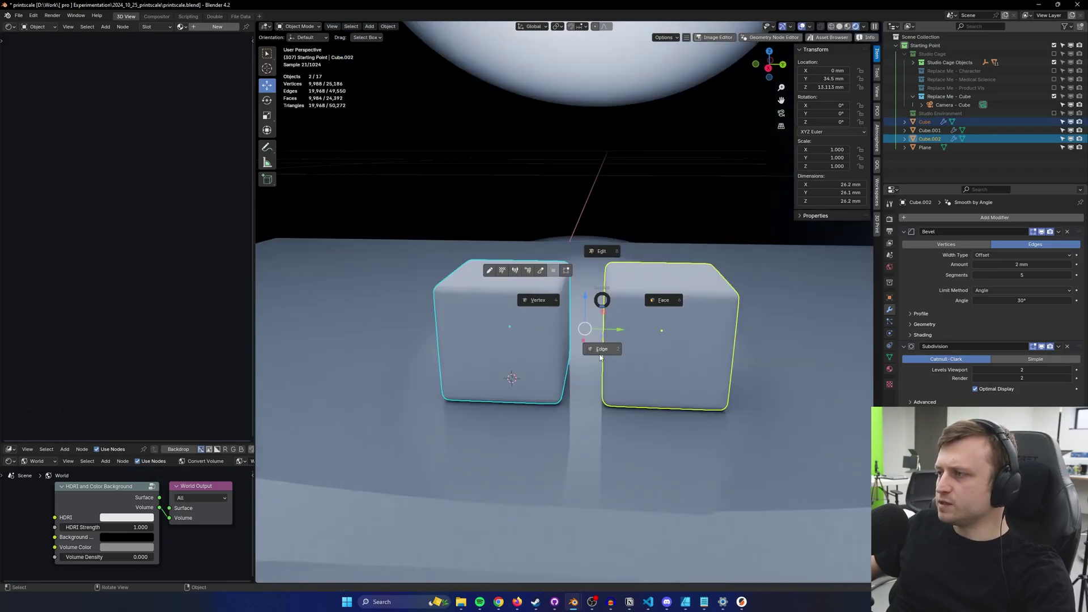
left_click(602, 358)
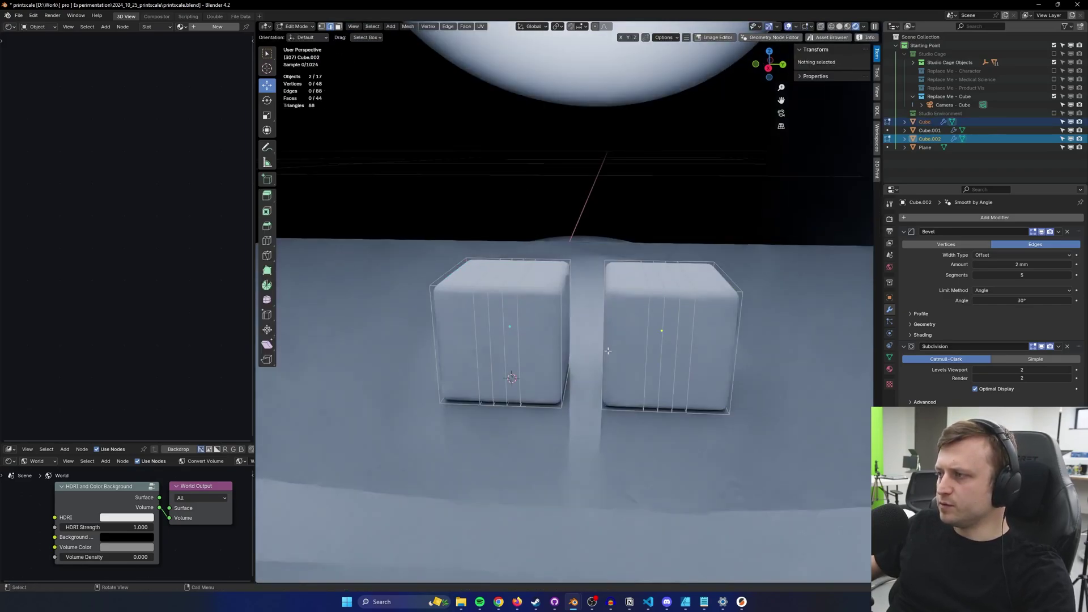
key("Tab")
left_click(695, 350)
left_click(503, 277)
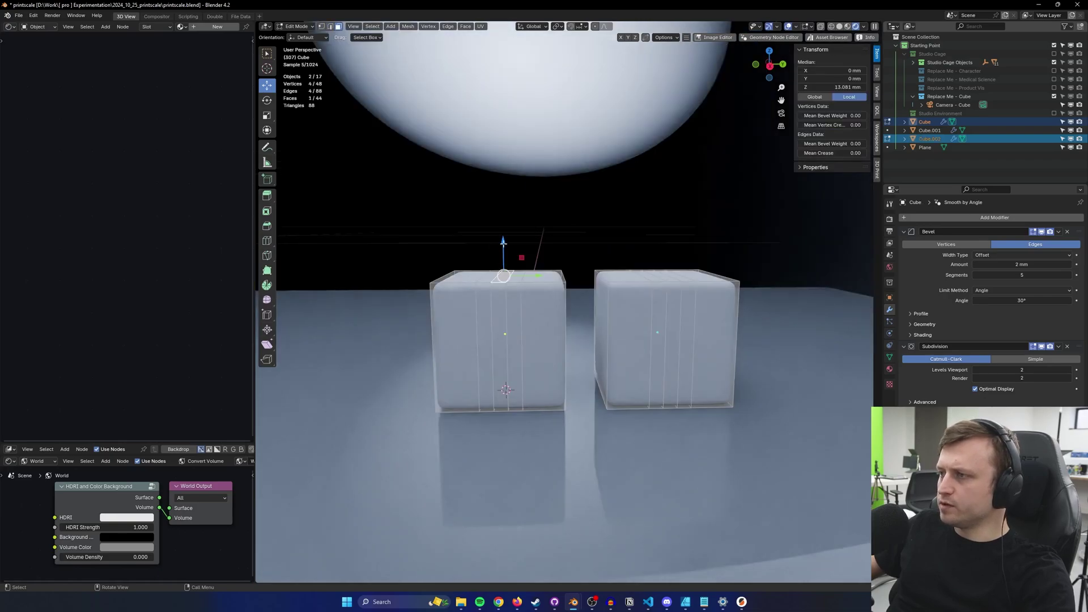
key("g")
key("z")
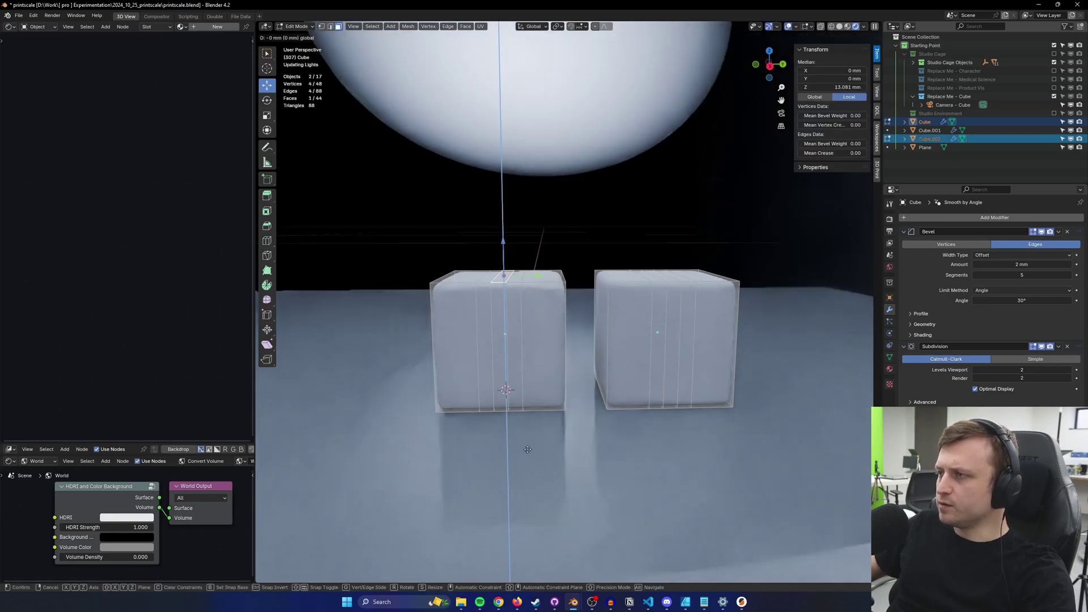
left_click(502, 259)
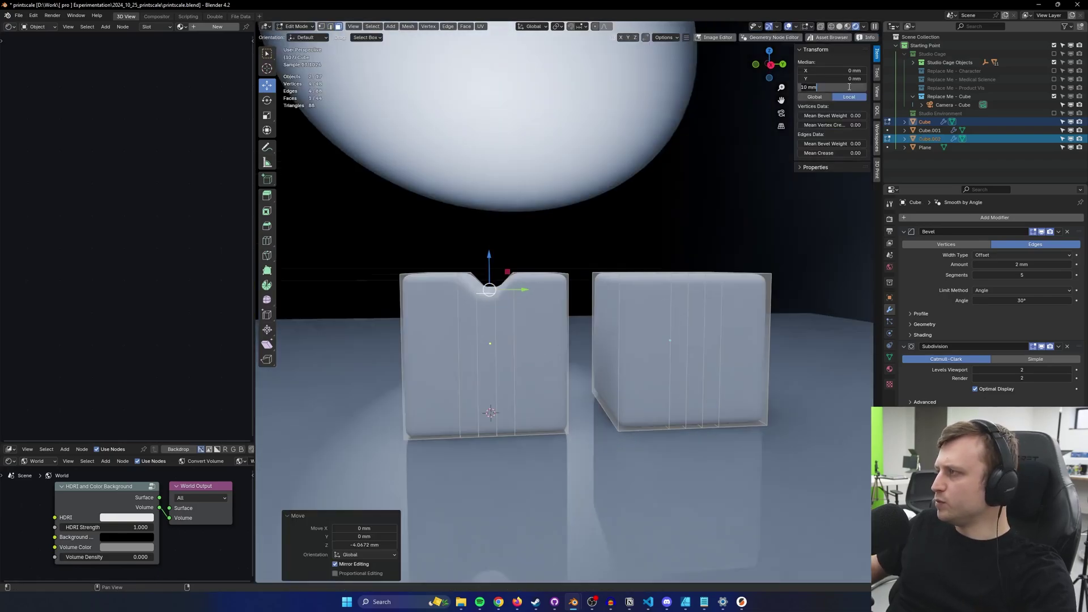
- Set the lowered groove face's local Z to 6 mm
key("Return")
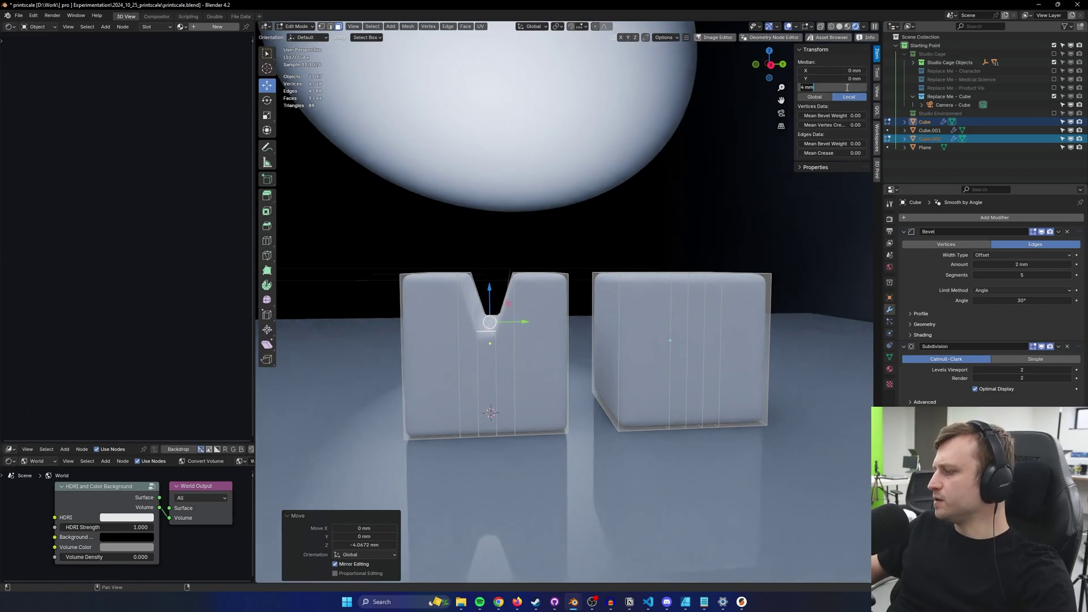
type("6")
key("Return")
- Raise the duplicate cube's middle top face to a local Z of 17 mm, forming a matching tab
middle_click_drag(682, 194, 692, 204)
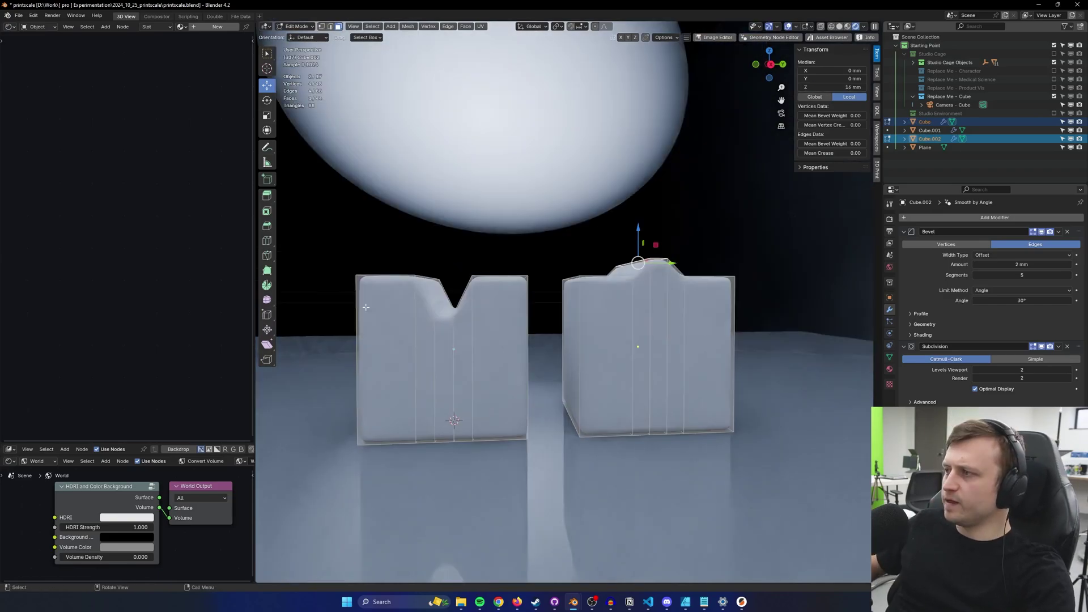
type("17")
key("Return")
middle_click_drag(604, 257, 646, 289)
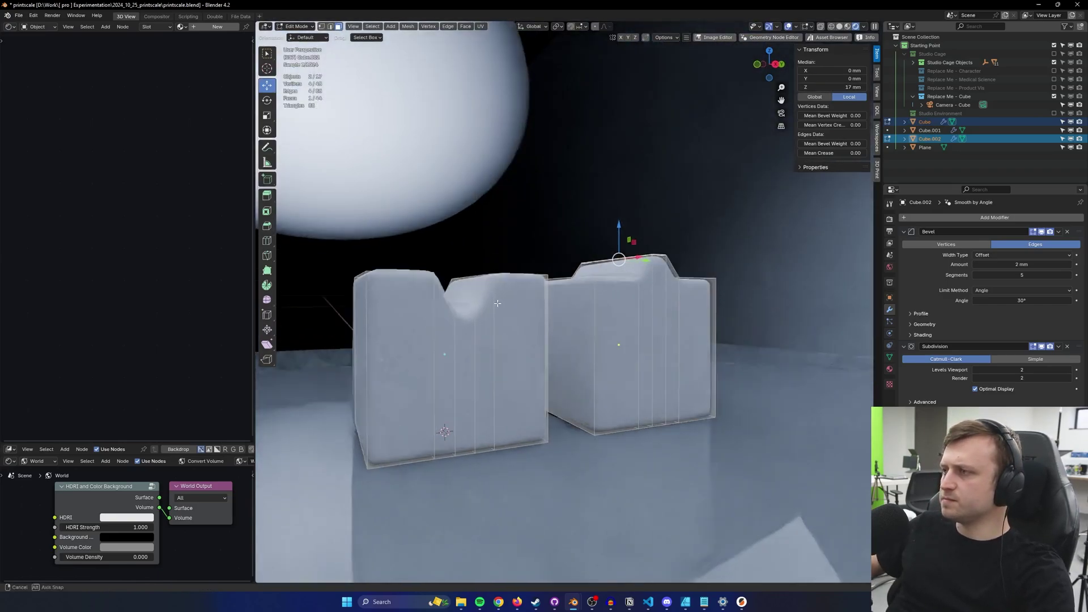
- Extend the upside-down duplicate's tab face about 1.49 mm along Z into the groove and leave Edit Mode with nothing selected
left_click_drag(498, 223, 499, 241)
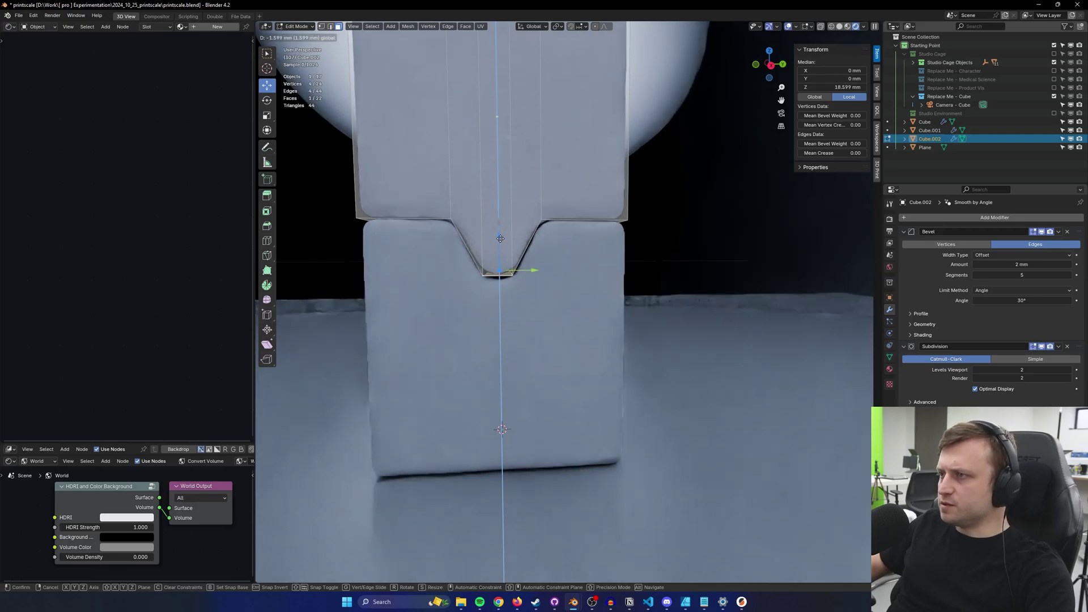
left_click(500, 237)
scroll(506, 285, "down", 2)
key("Tab")
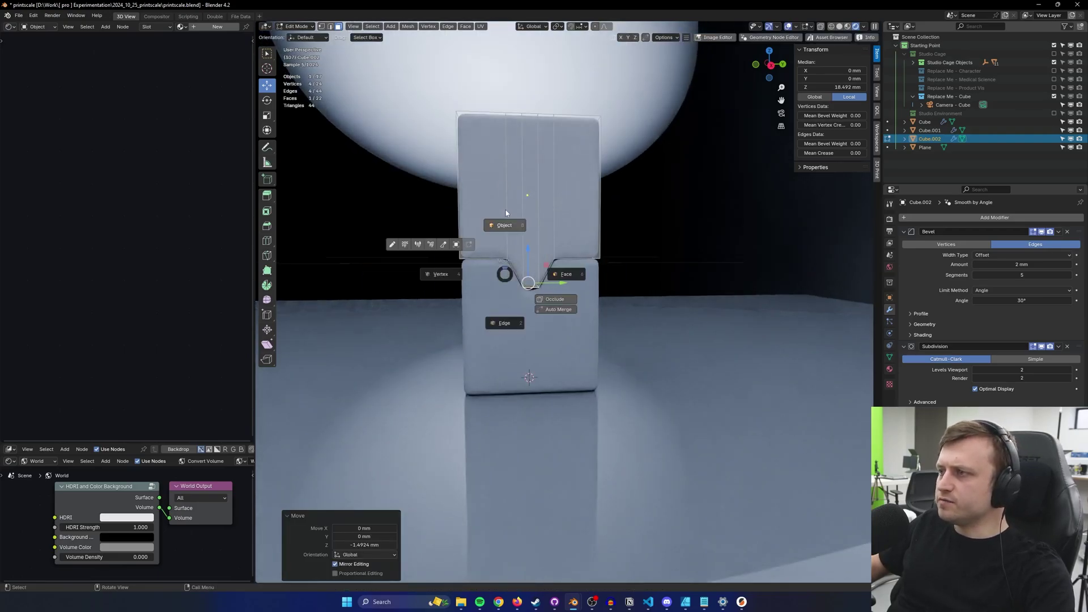
left_click(506, 211)
middle_click_drag(506, 211, 559, 237)
key("alt+a")
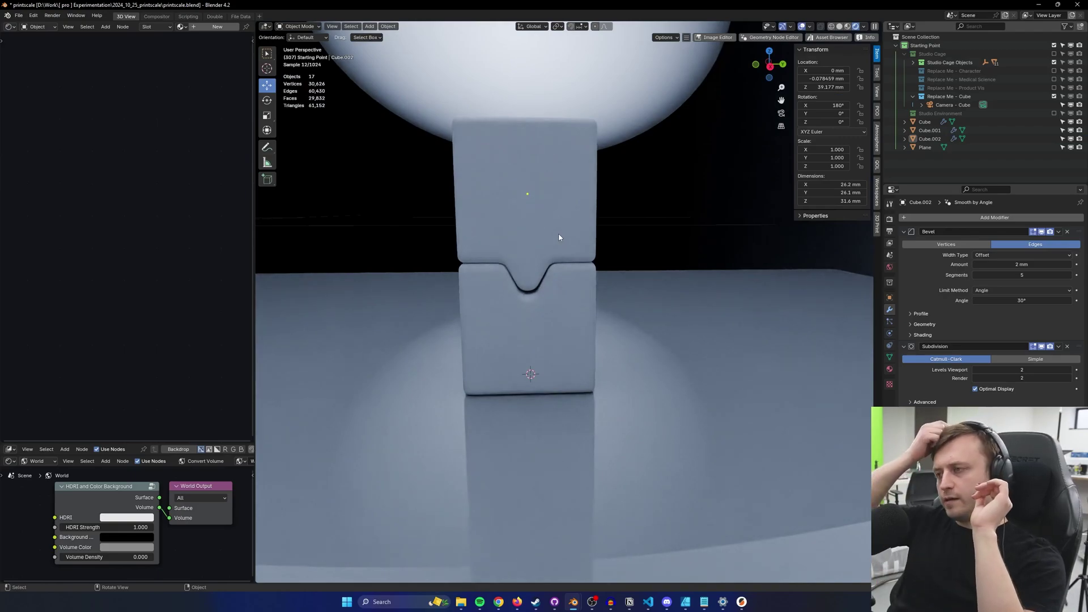
- Rotate the tabbed cube 180° about X, move it along Y to 32.1 mm and lower it onto the board
left_click(563, 227)
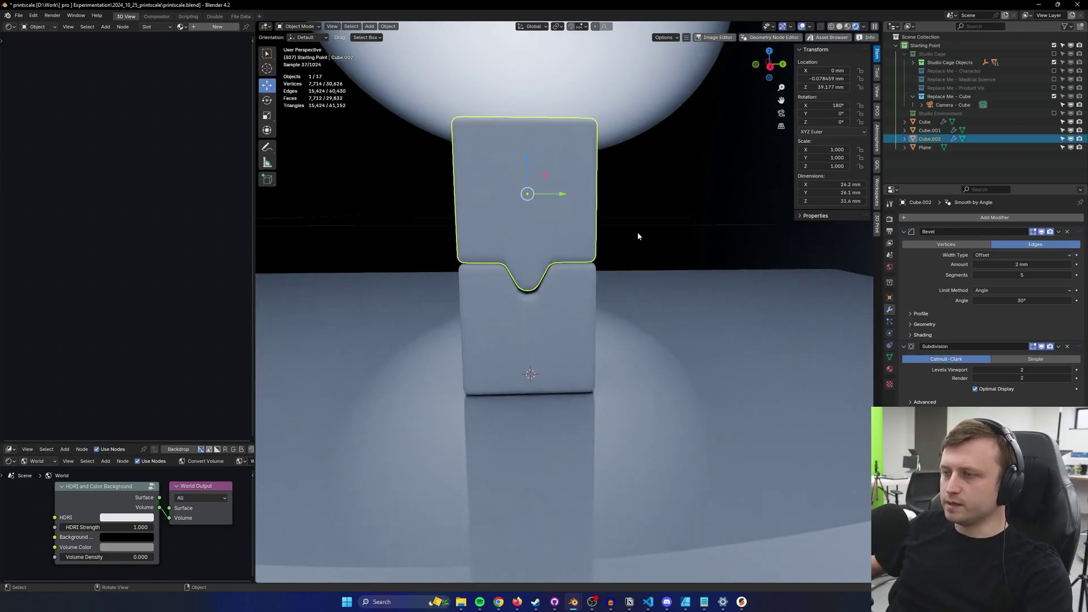
type("rx180")
key("Return")
key("g")
key("y")
left_click(702, 218)
middle_click_drag(692, 230, 657, 231)
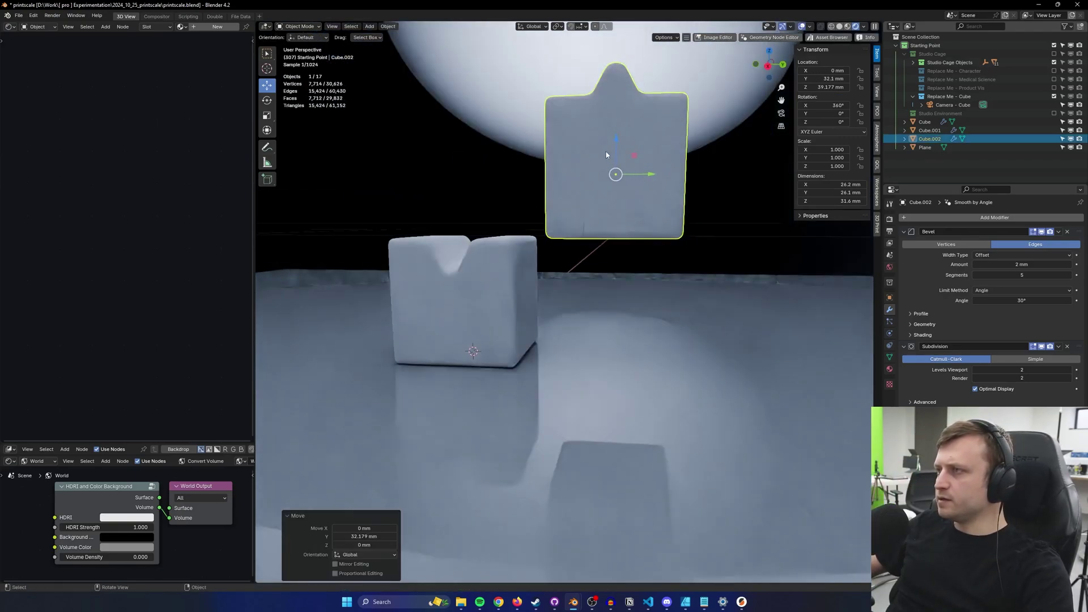
left_click_drag(615, 150, 615, 269)
- Select both the grooved and the tabbed cube and save the file
left_click(512, 295)
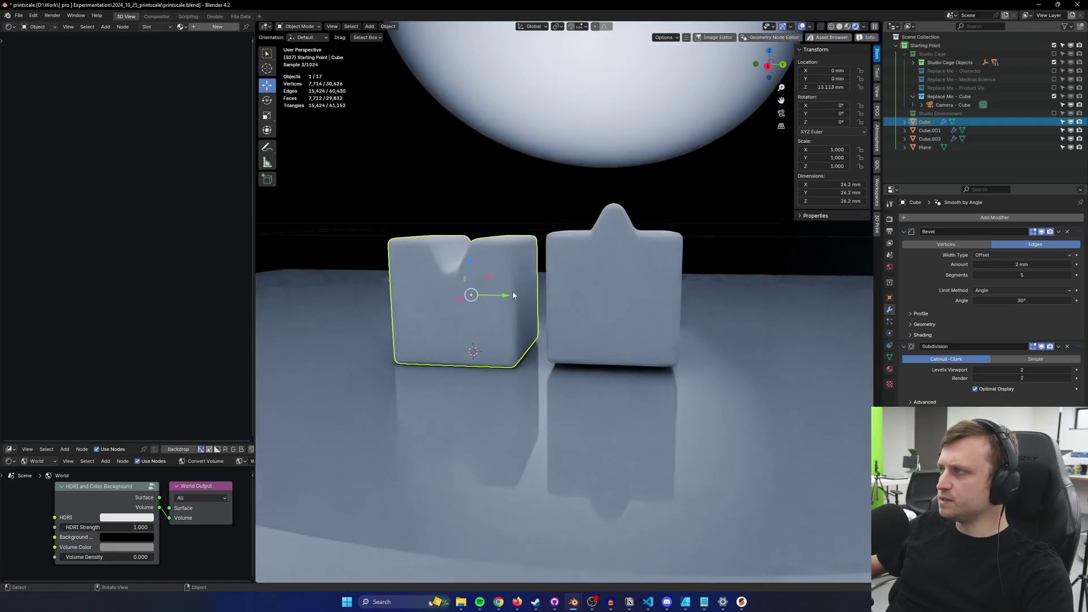
left_click(610, 266)
key("Return")
key("alt+a")
middle_click_drag(511, 249, 558, 306)
scroll(558, 306, "down", 3)
key("ctrl+s")
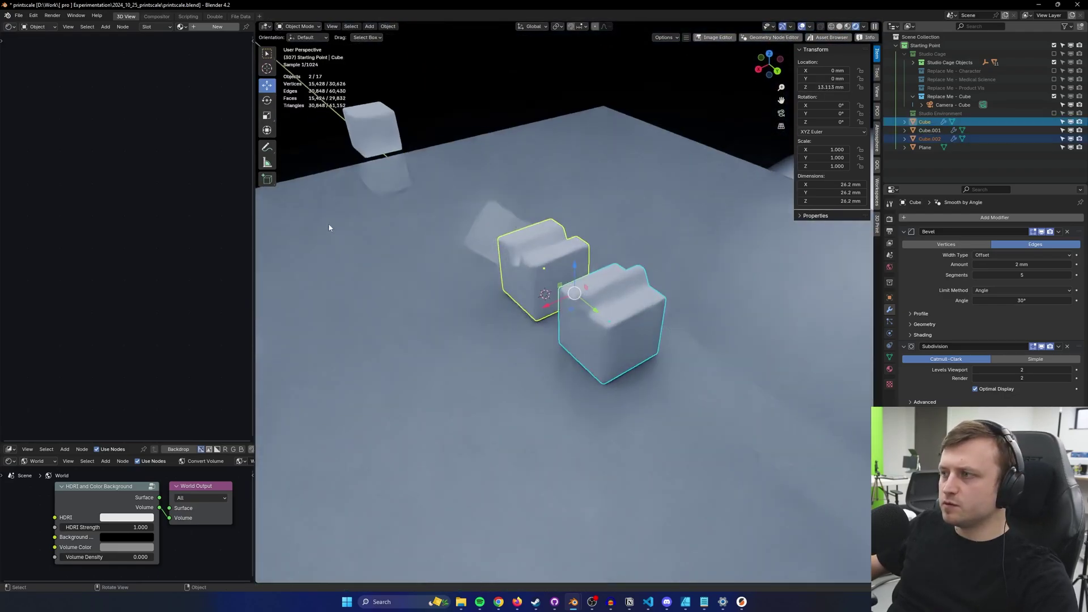
- Export the two cubes as an STL file named "puzzle test" with Selection Only enabled
left_click(19, 15)
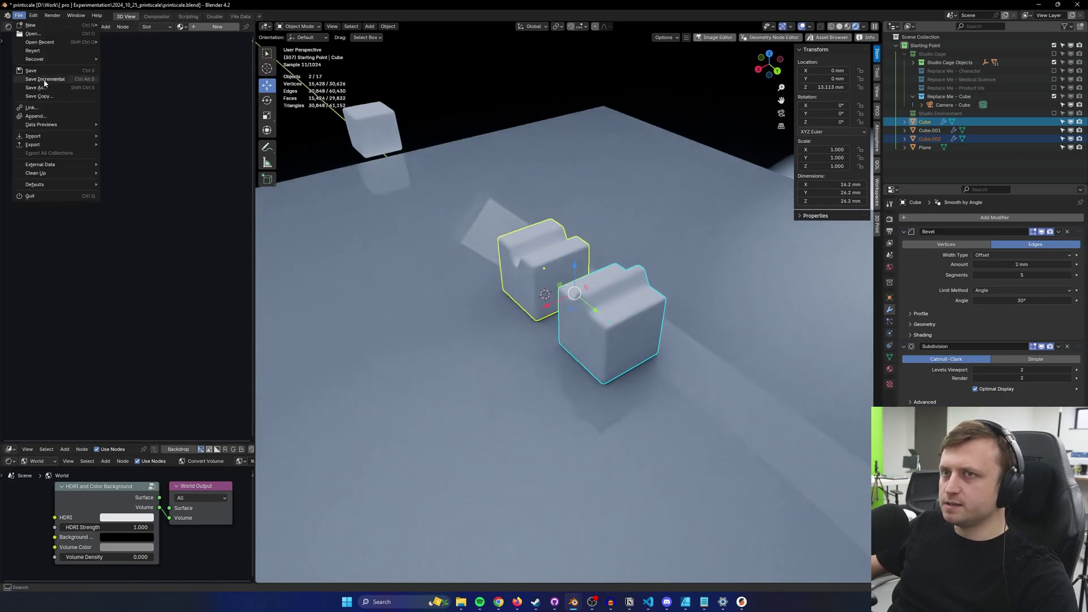
mouse_move(34, 145)
left_click(139, 203)
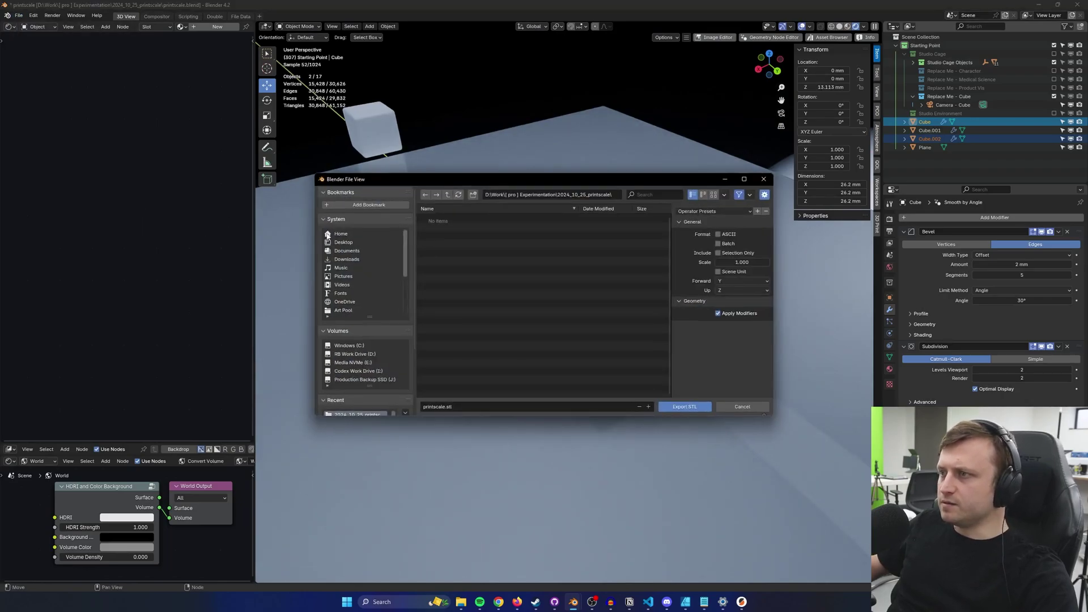
left_click(515, 407)
type("puzzle test")
key("Return")
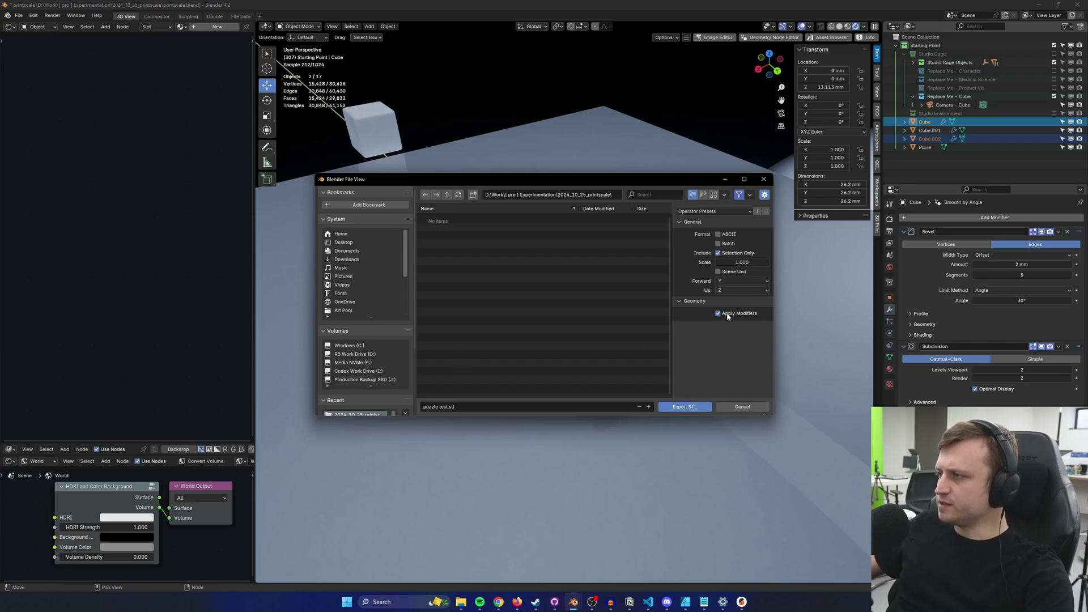
left_click(671, 407)
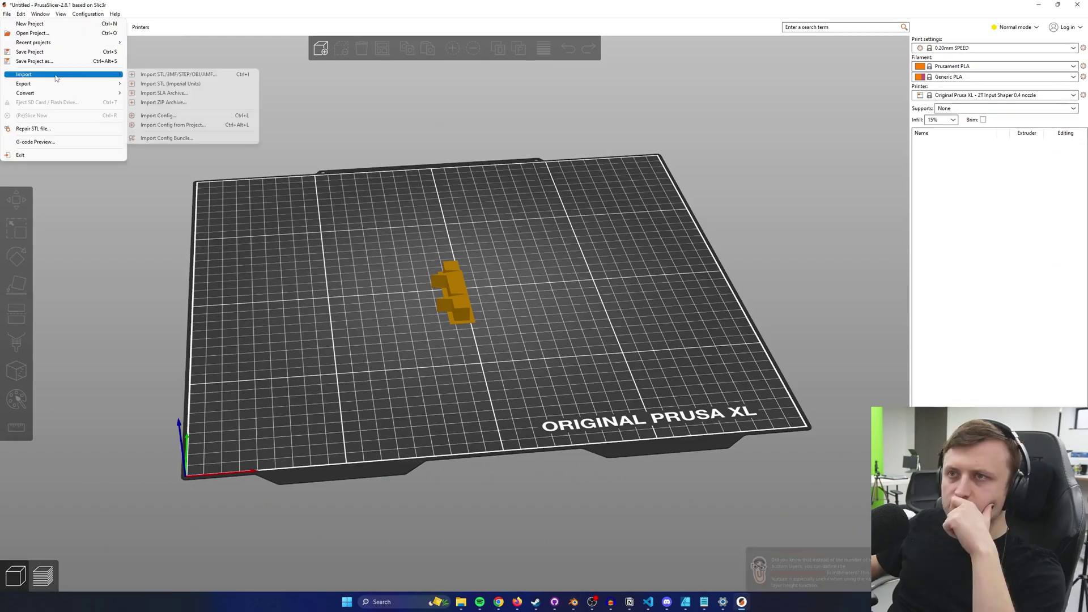
- Switch to PrusaSlicer, import puzzle test.stl and answer the question about recalculating its dimensions
left_click(277, 169)
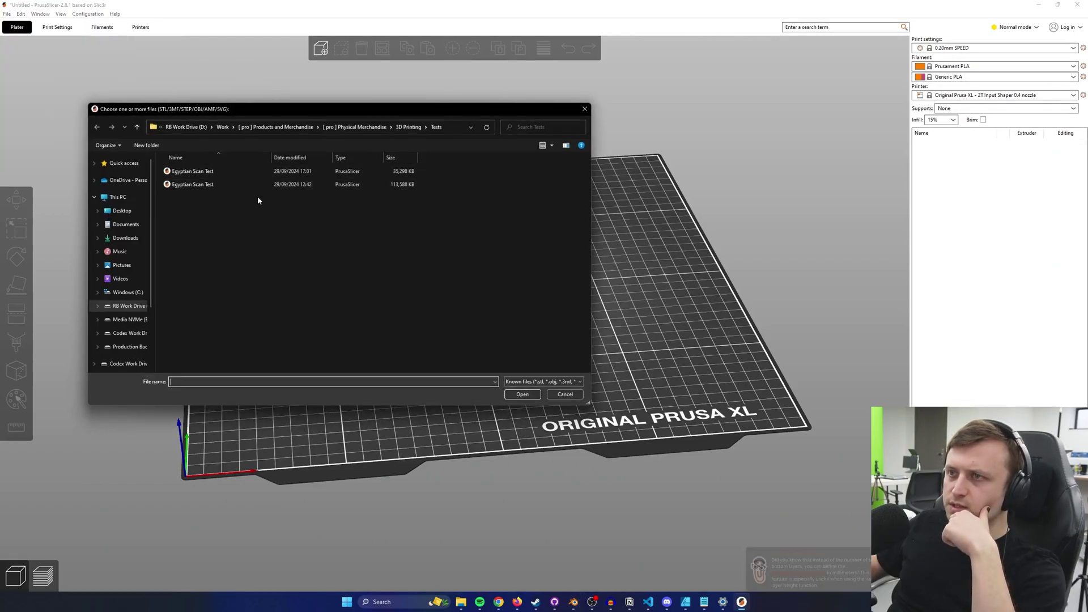
double_click(243, 184)
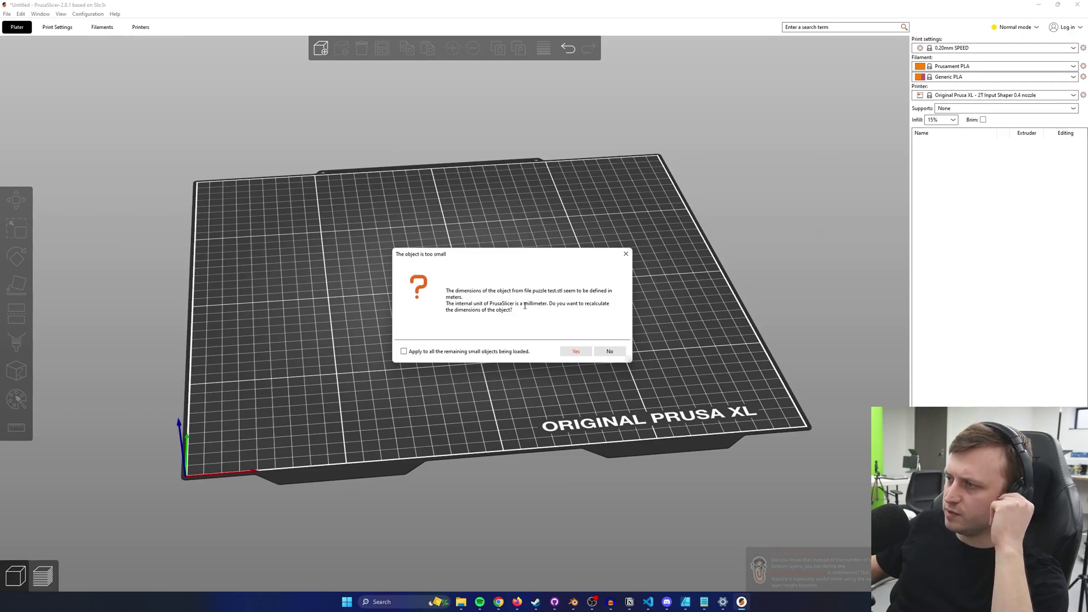
left_click(576, 351)
- Examine the imported model's size on the print bed up close and undo the last change on the plate
scroll(482, 226, "up", 10)
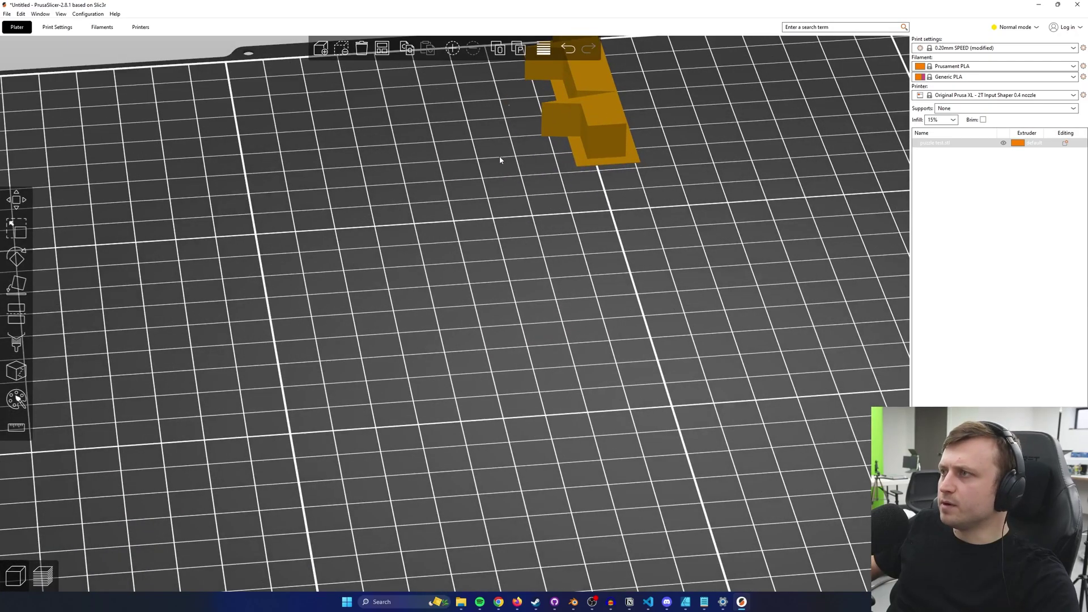
middle_click_drag(499, 160, 483, 382)
scroll(483, 381, "up", 15)
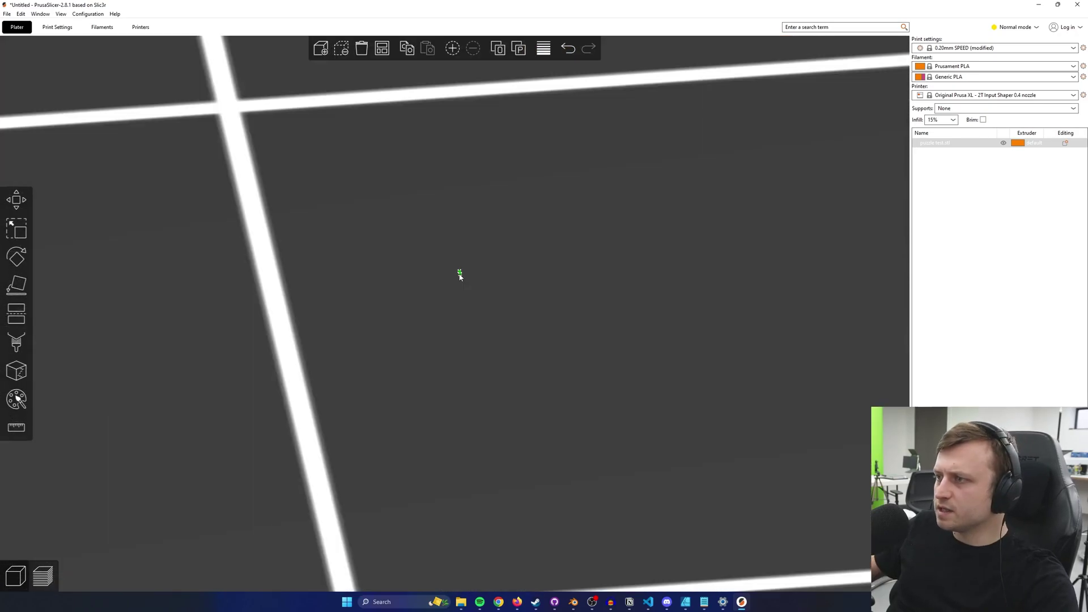
scroll(457, 273, "down", 20)
scroll(468, 319, "up", 1)
key("ctrl+z")
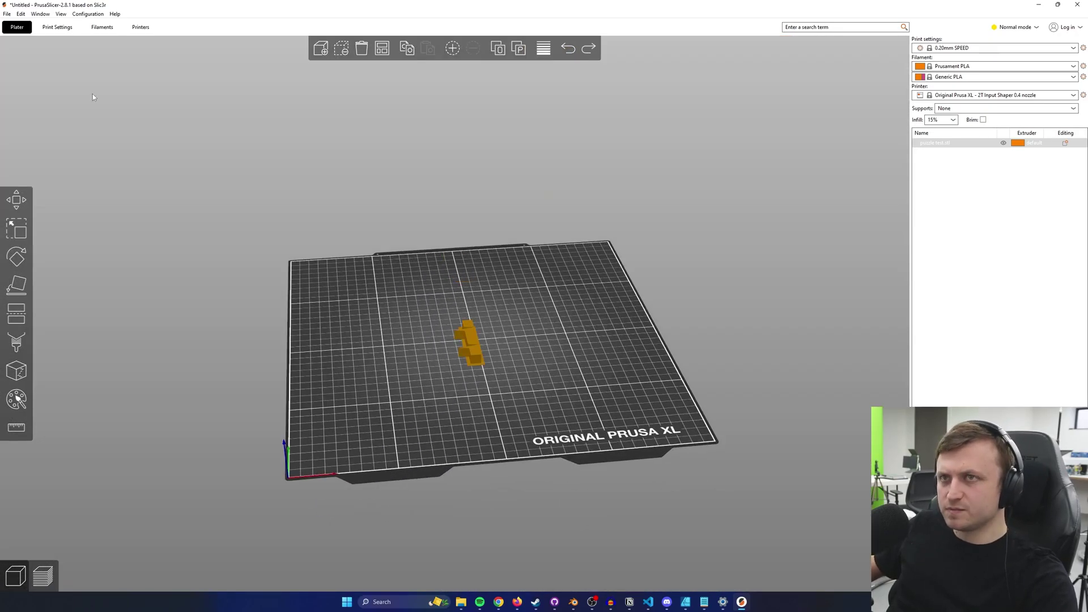
- Import puzzle test.stl onto the plate a second time
left_click(7, 14)
mouse_move(50, 84)
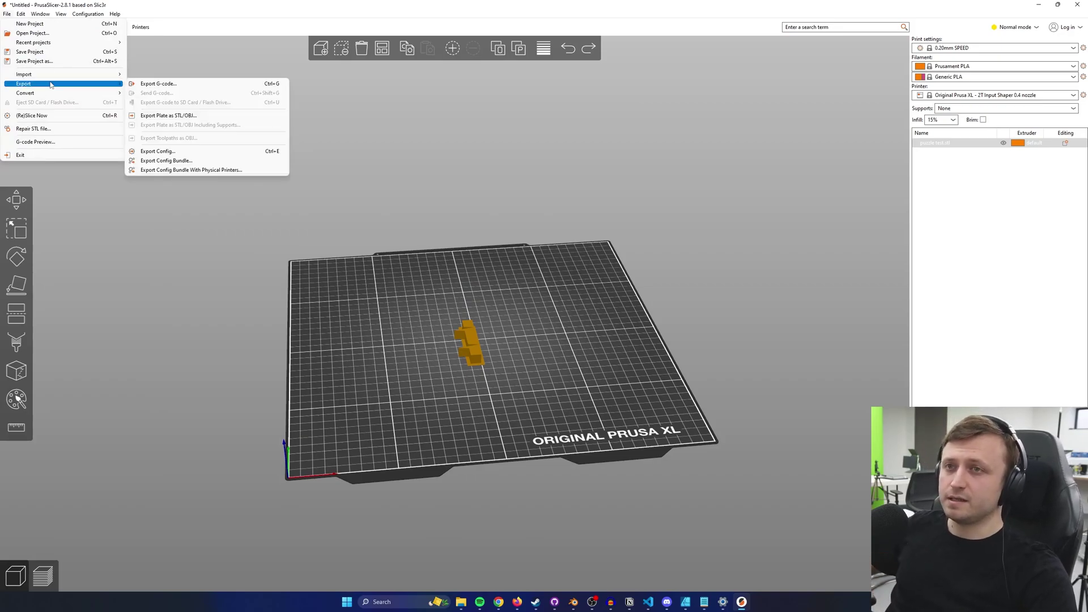
left_click(170, 75)
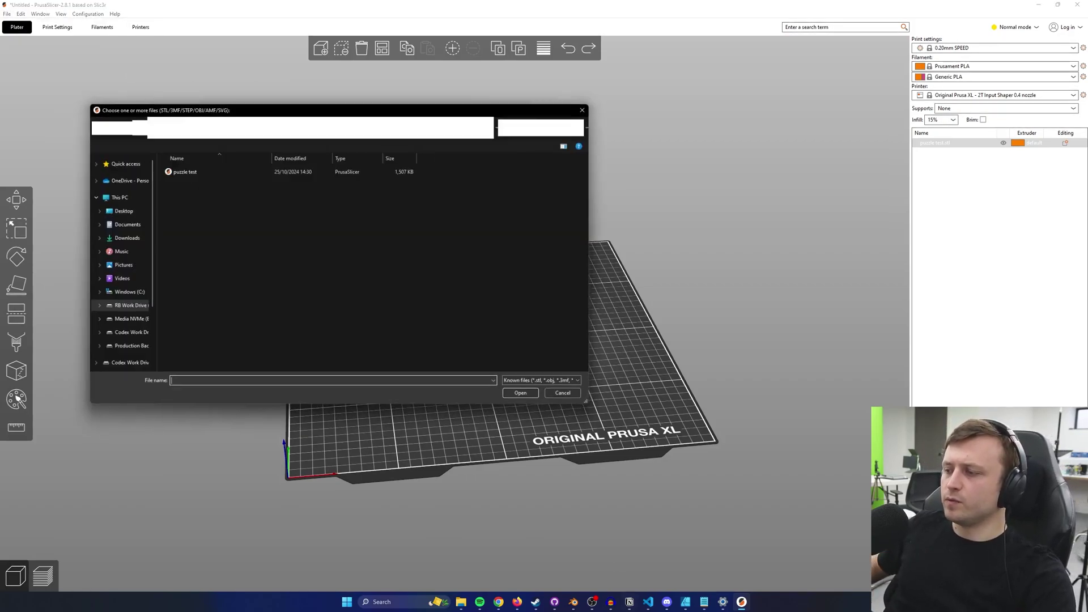
left_click(575, 604)
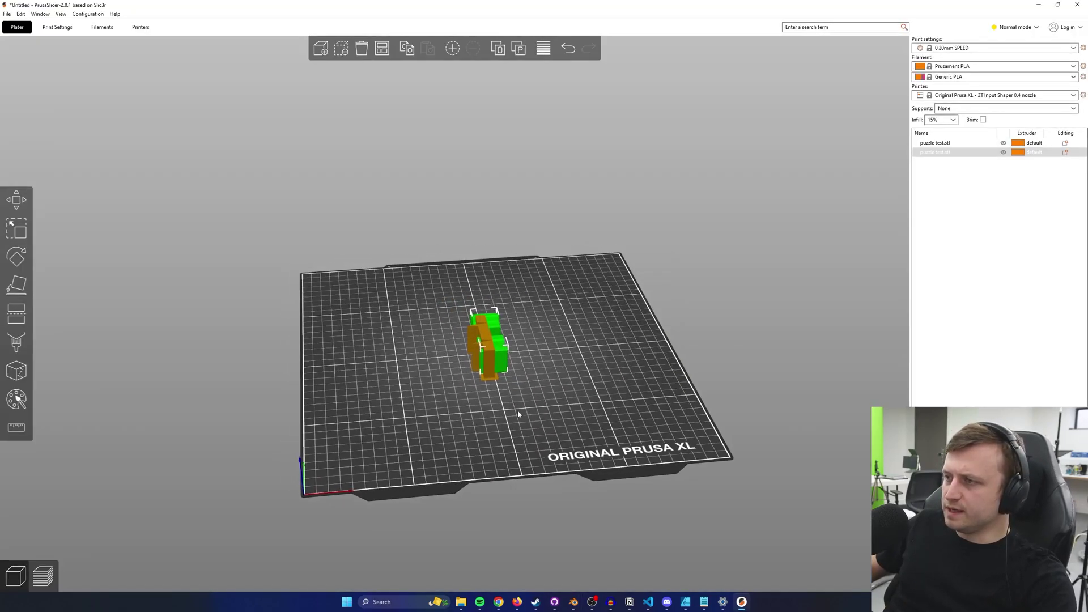
- Compare the imported model on the print bed with the two cubes in Blender and check the scene's unit settings
left_click_drag(515, 415, 581, 590)
scroll(514, 423, "up", 3)
mouse_move(574, 607)
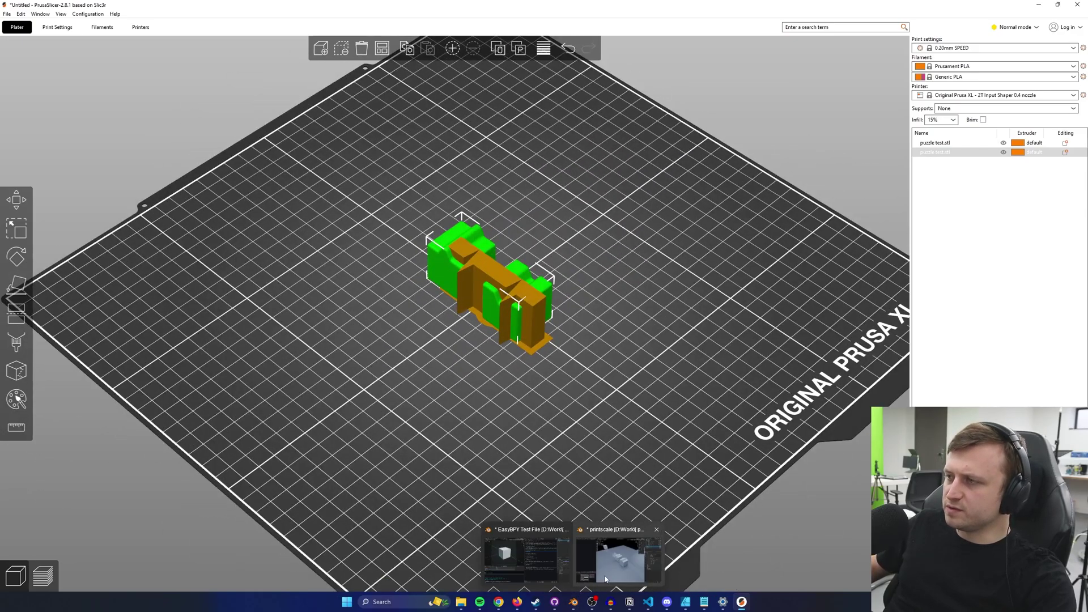
left_click(632, 558)
left_click(743, 605)
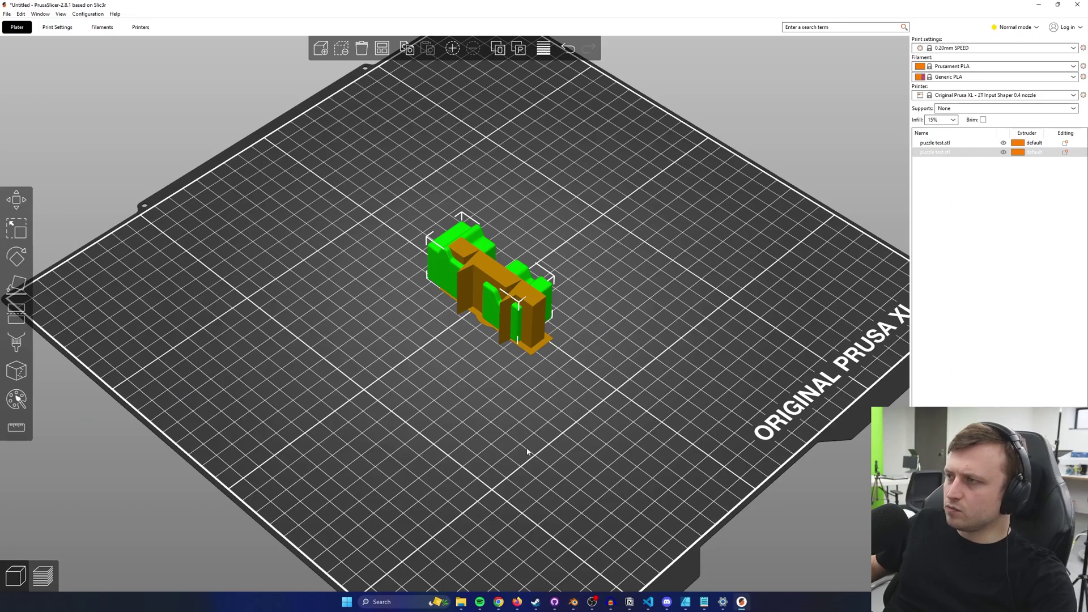
left_click_drag(527, 452, 507, 476)
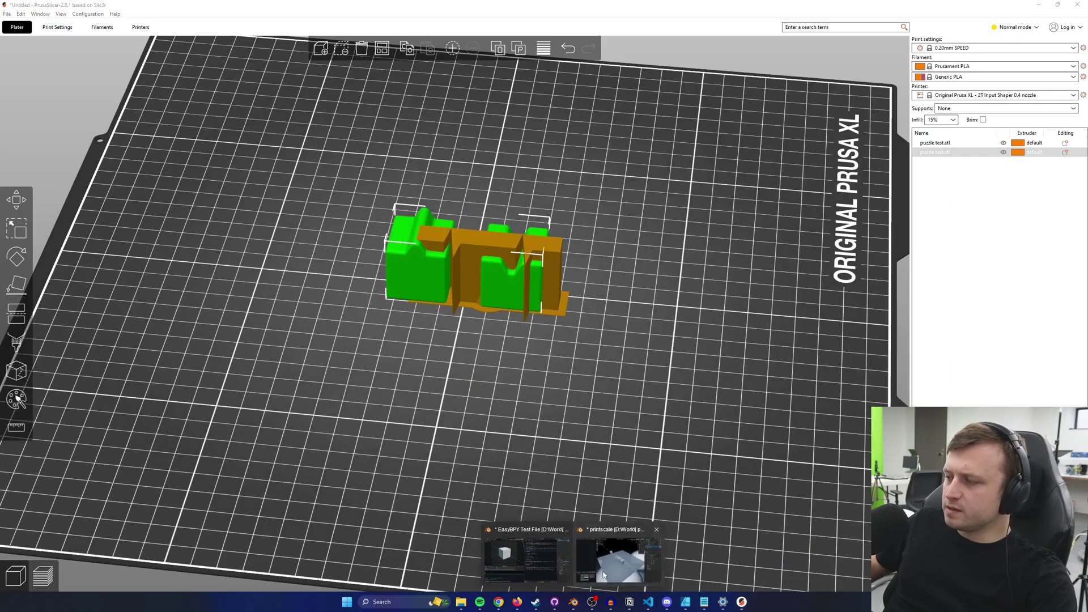
left_click(618, 558)
middle_click_drag(512, 274, 709, 240)
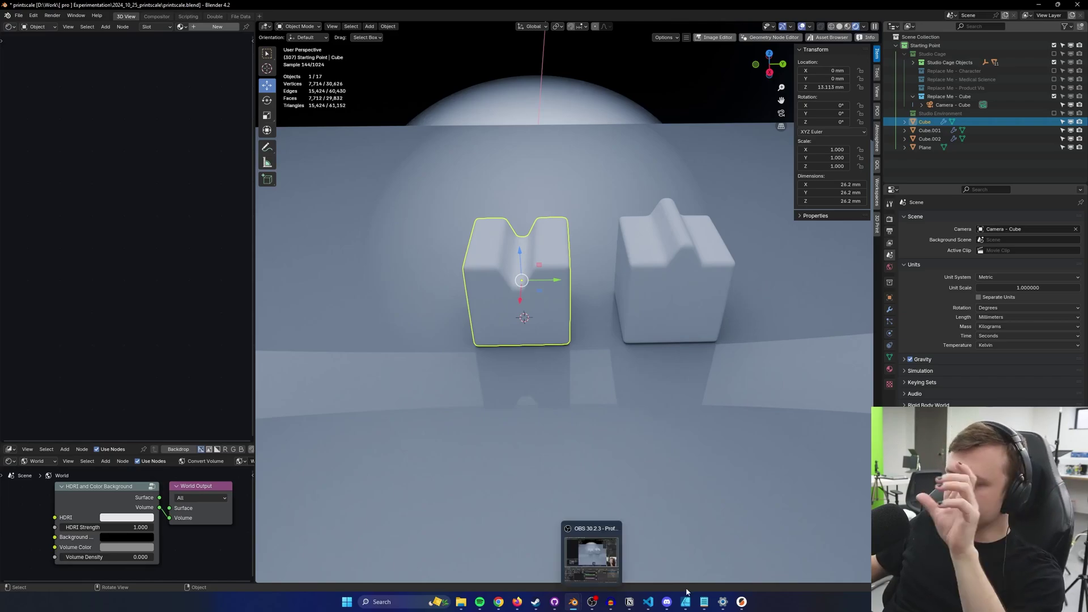
- Switch to PrusaSlicer and remove the wipe tower from the plate through the Multiple Extruders print settings
left_click(741, 602)
left_click_drag(510, 411, 83, 111)
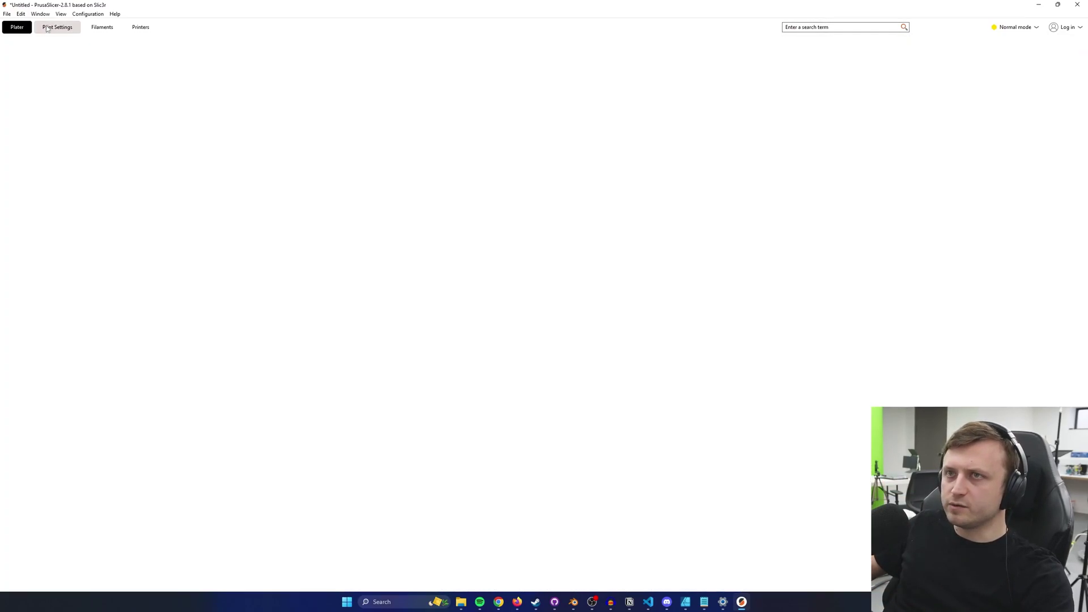
left_click(48, 29)
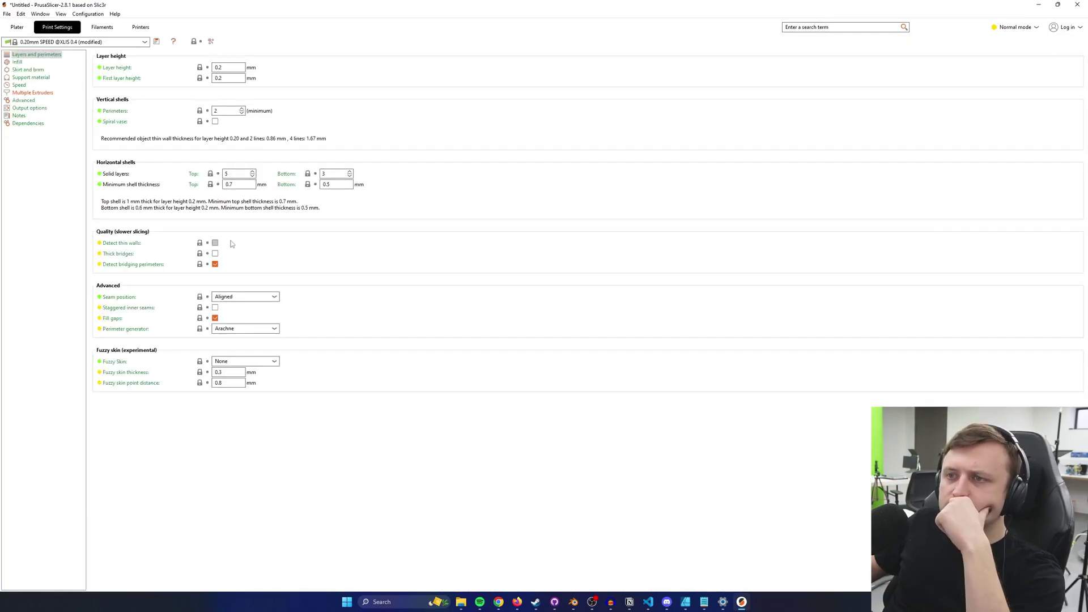
left_click(32, 92)
left_click(20, 29)
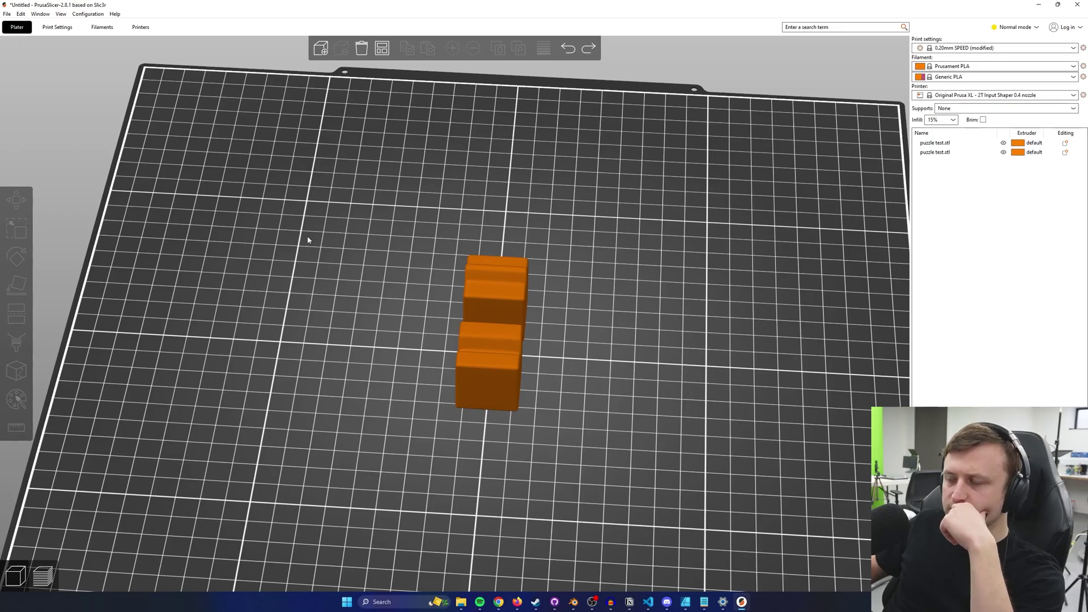
- Switch to Blender and export the selected grooved cube on its own as cube 1.stl, with Selection Only and Apply Modifiers enabled
left_click_drag(308, 240, 328, 236)
key("Tab")
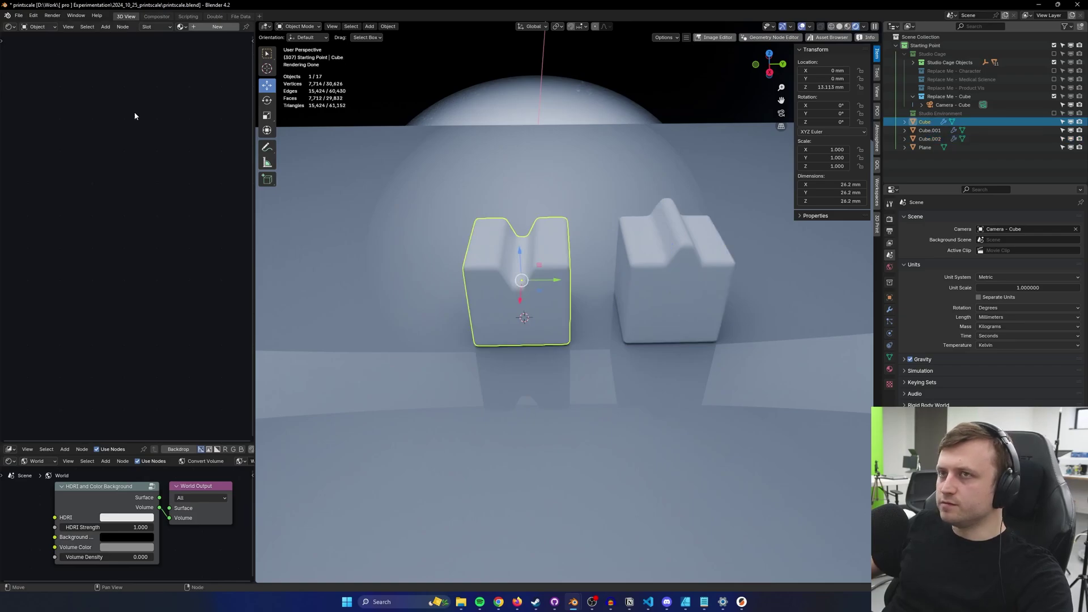
left_click(18, 16)
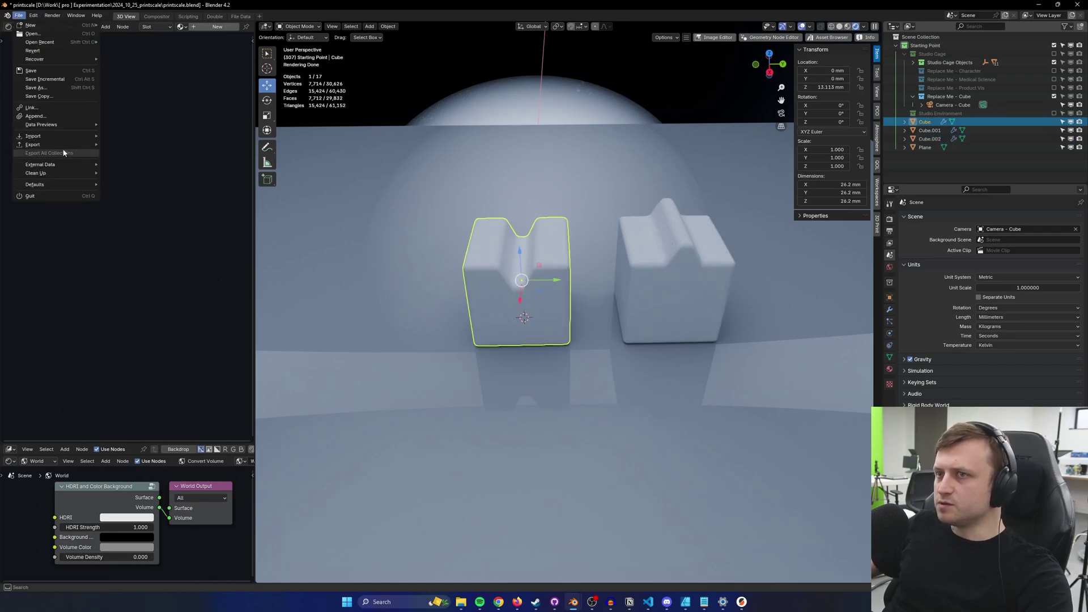
mouse_move(65, 148)
left_click(124, 203)
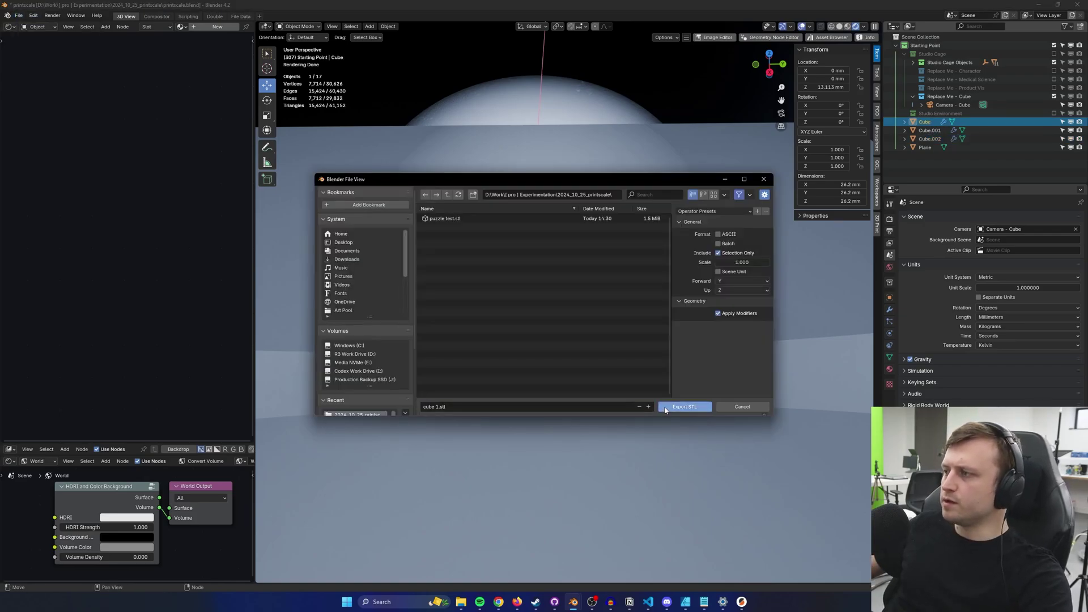
left_click(665, 407)
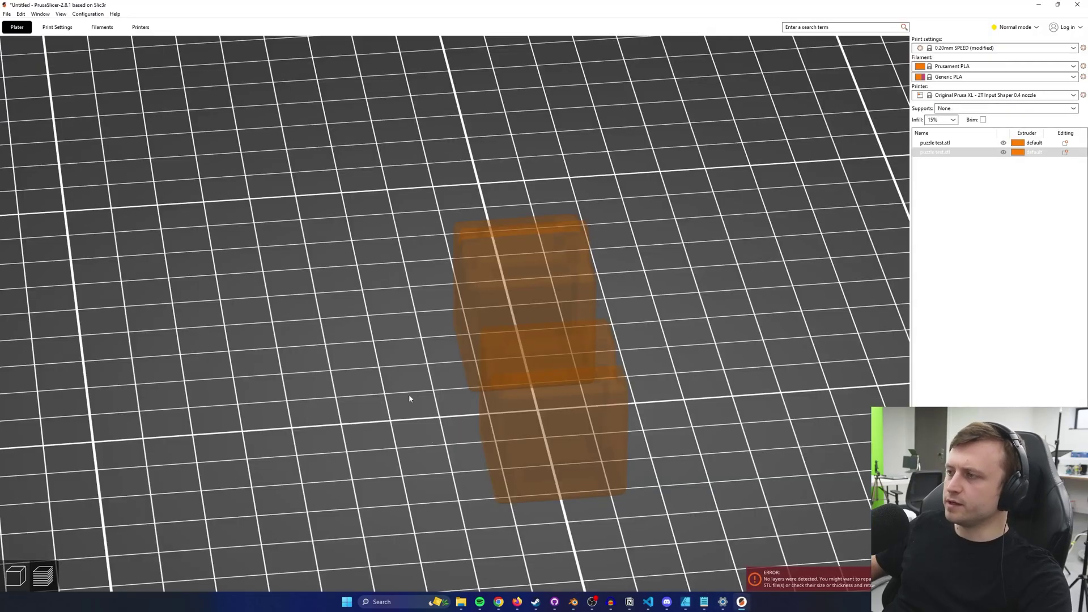
- In PrusaSlicer, import cube 1.stl and cube 2.stl together as one multi-part object, recalculating their dimensions from metres
scroll(410, 399, "down", 5)
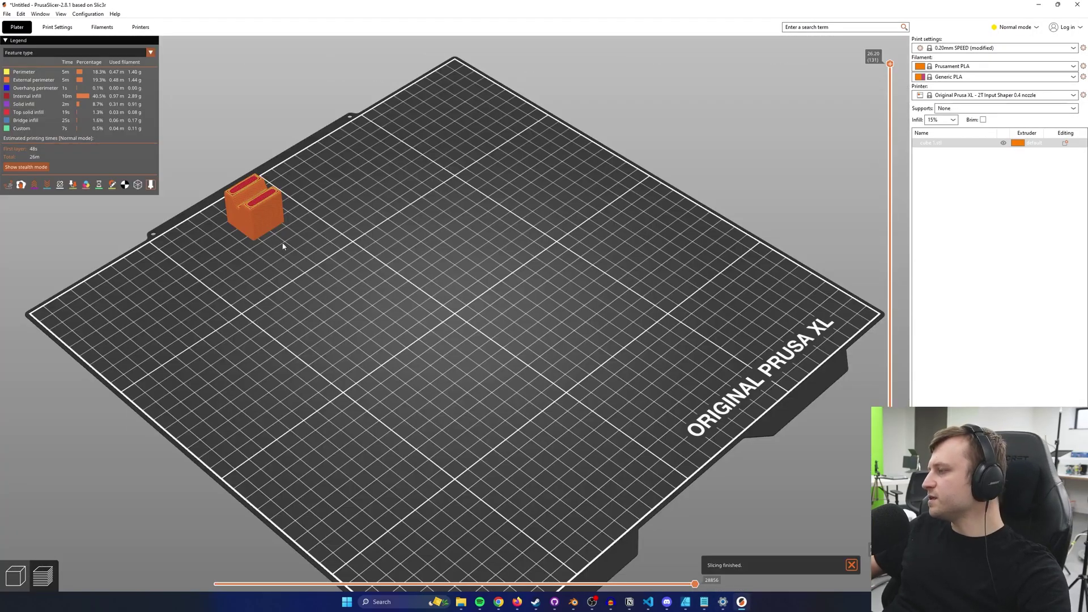
scroll(423, 294, "up", 6)
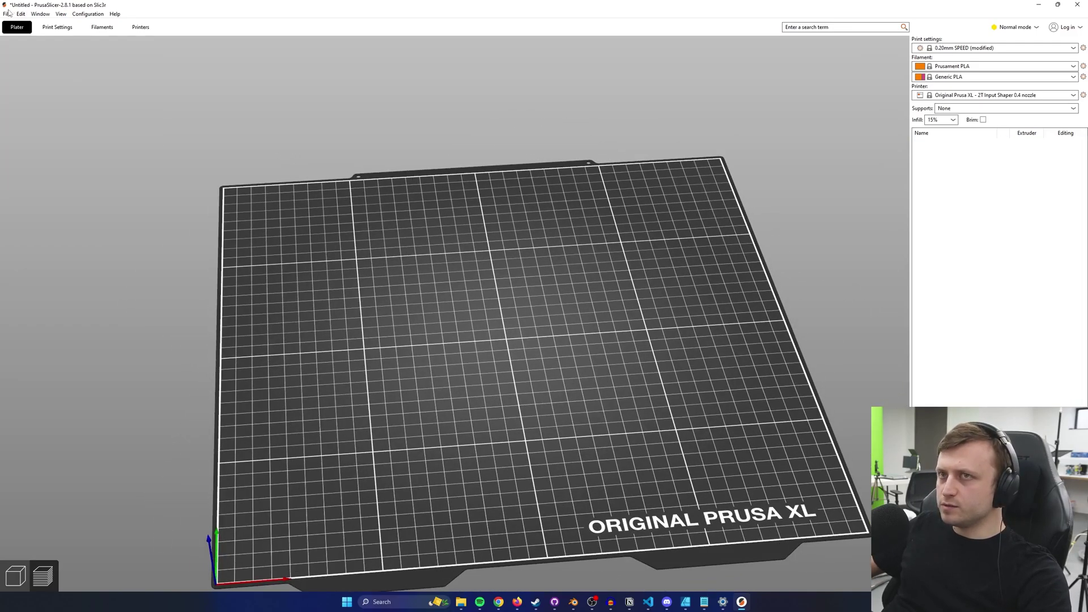
left_click(7, 14)
mouse_move(22, 69)
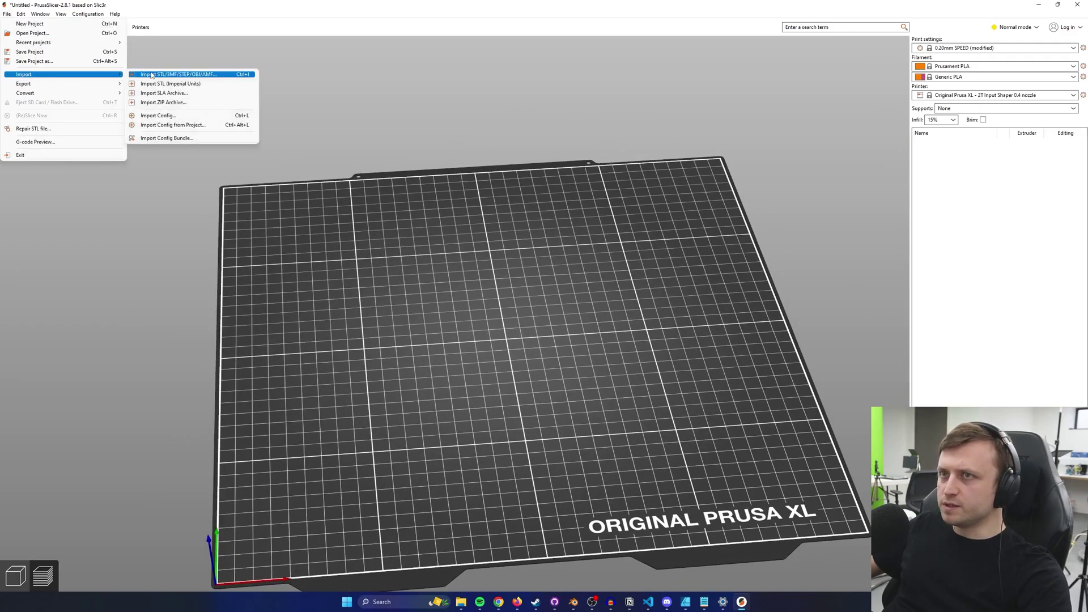
left_click(170, 73)
left_click(201, 171)
left_click(194, 186, "ctrl")
left_click(527, 394)
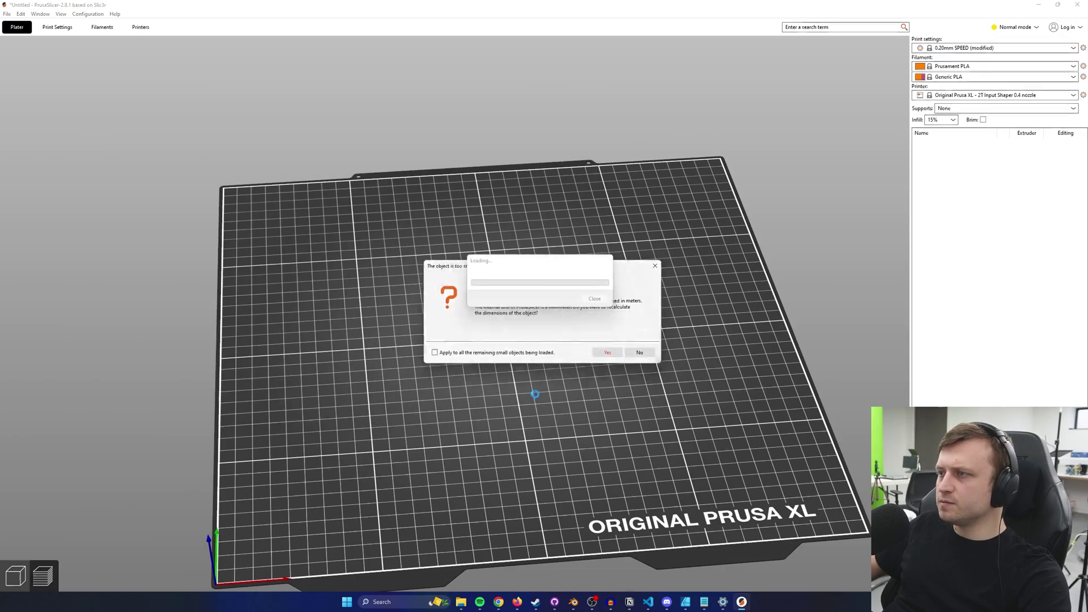
left_click(608, 355)
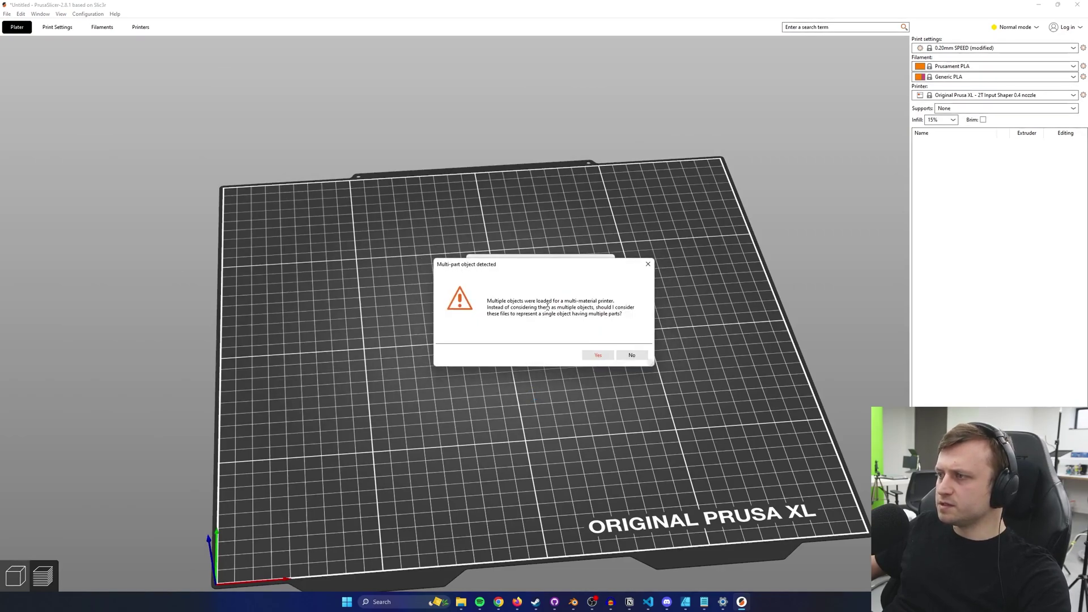
left_click(598, 356)
- Inspect the combined cube object in the sliced preview and remove its wipe tower through the print settings
left_click(943, 153)
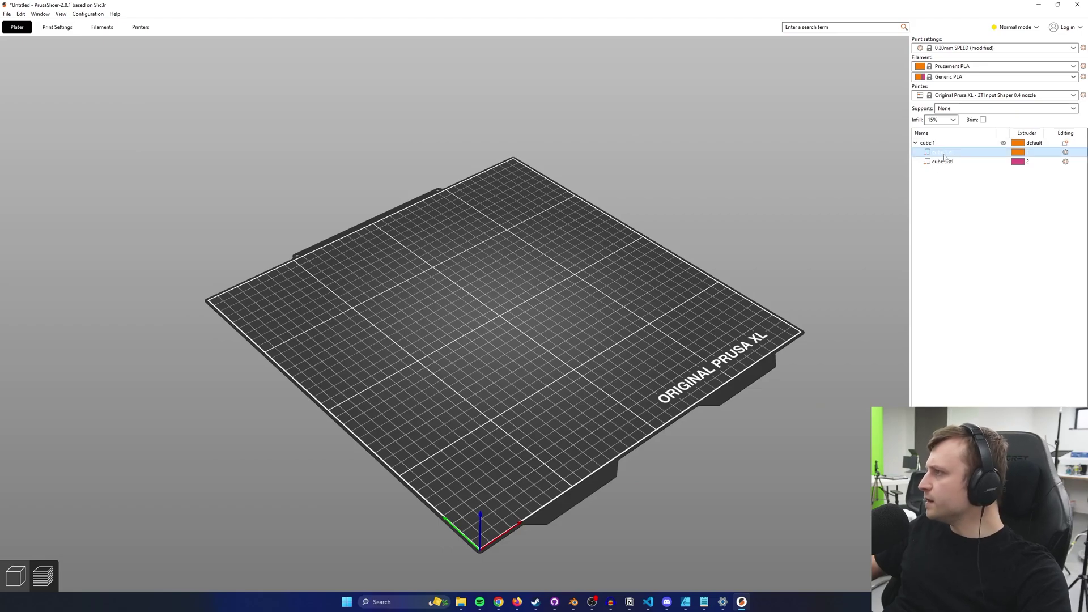
left_click(945, 142)
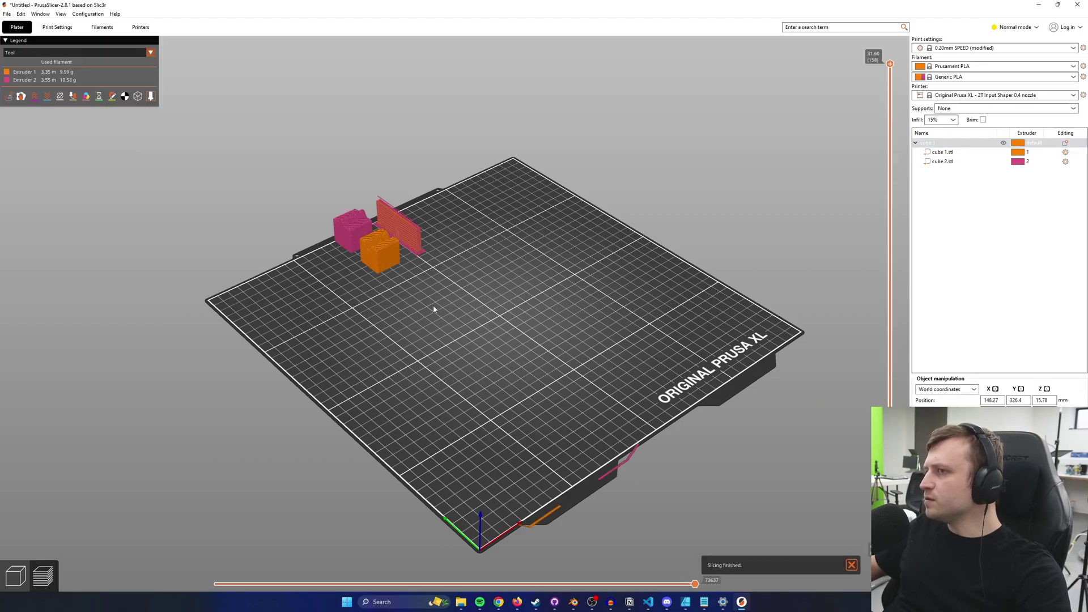
middle_click_drag(434, 308, 498, 345)
scroll(498, 345, "up", 12)
left_click_drag(357, 338, 378, 335)
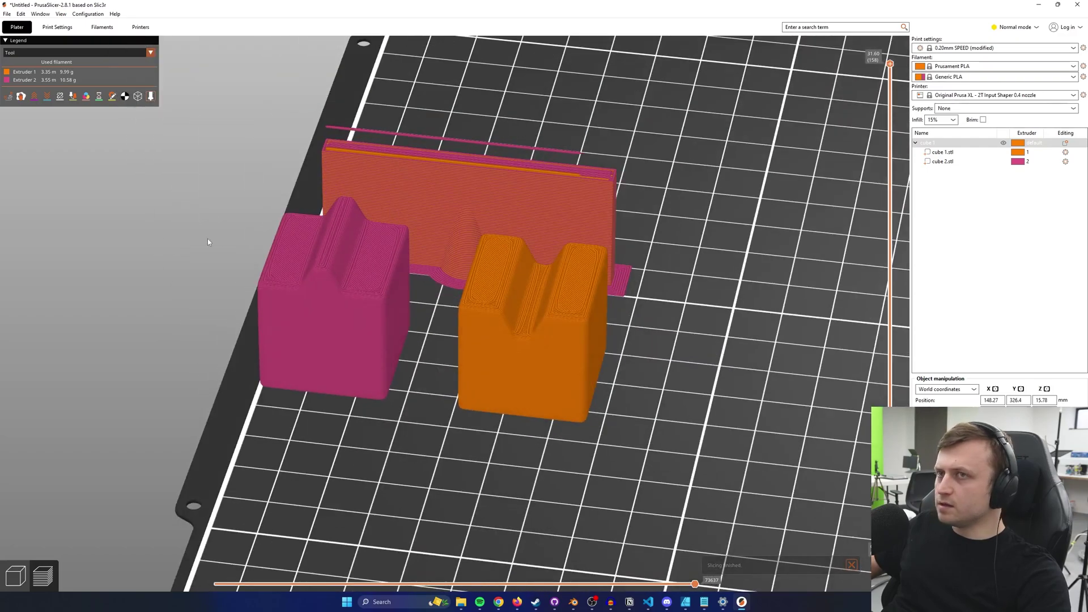
left_click(54, 27)
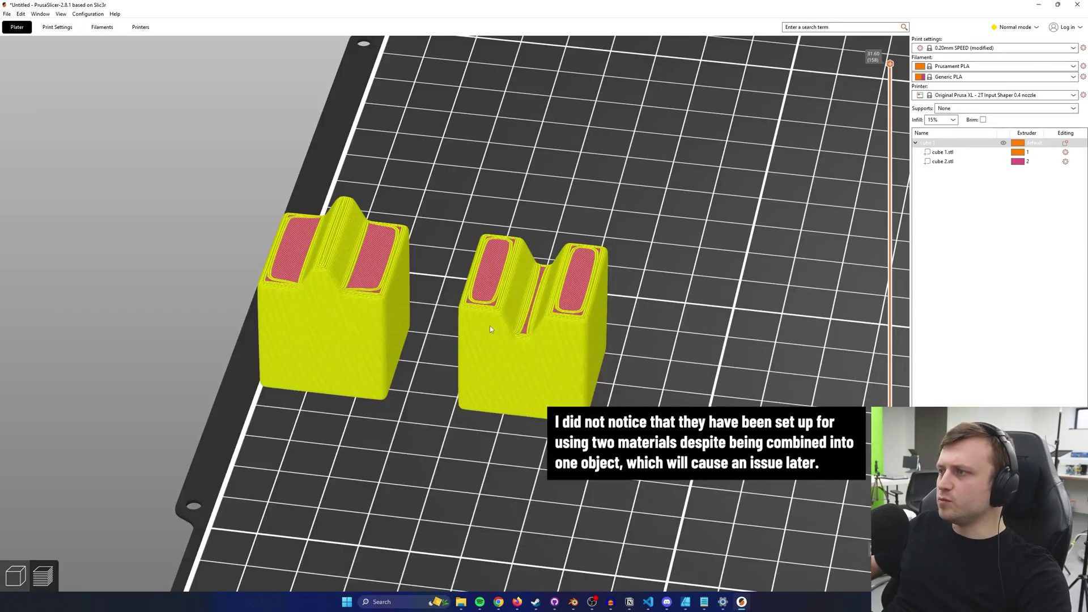
- Move the combined cube object from the edge of the print bed to near its centre
scroll(533, 354, "down", 10)
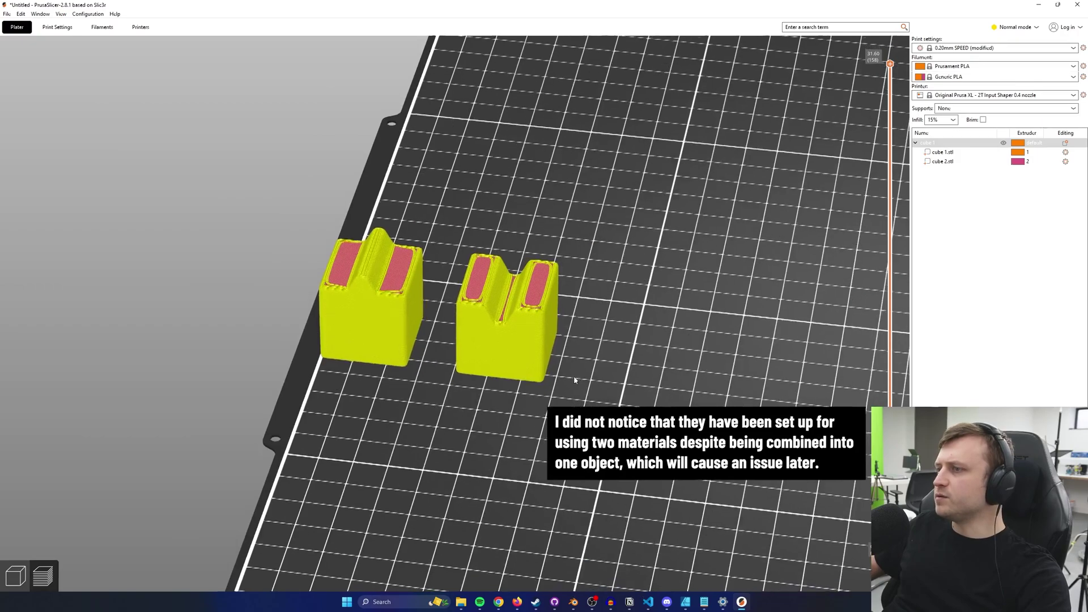
left_click_drag(566, 329, 435, 318)
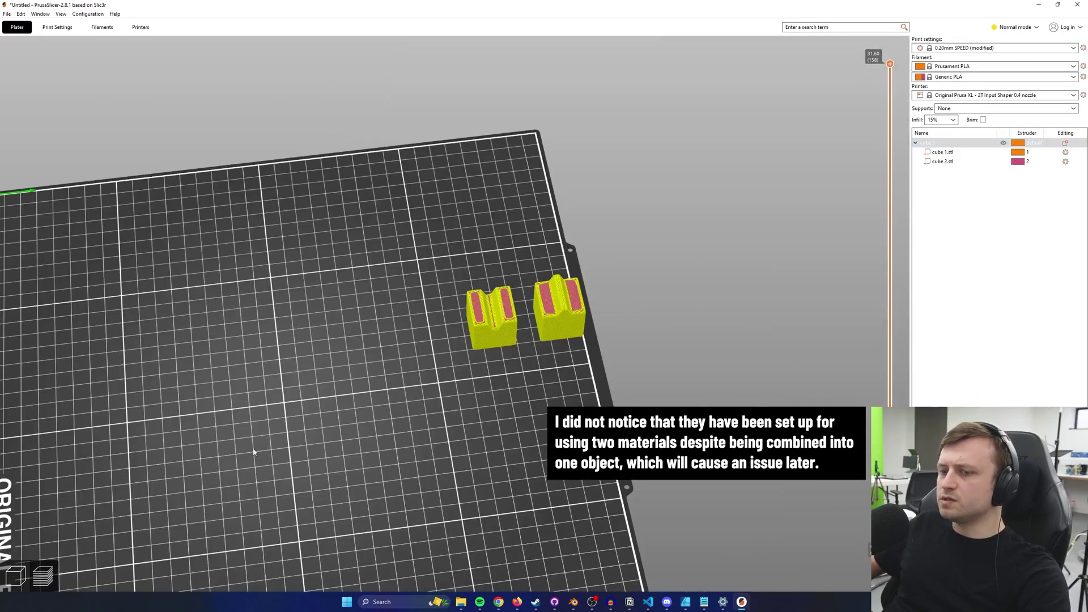
left_click(16, 576)
left_click(16, 200)
scroll(597, 300, "down", 3)
left_click_drag(617, 270, 440, 311)
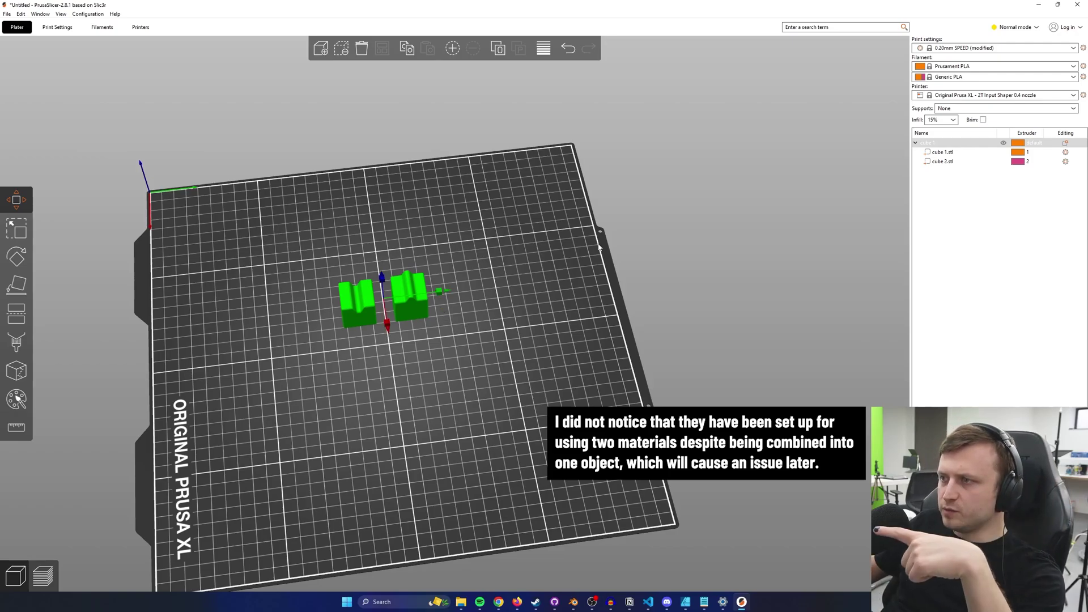
left_click_drag(431, 363, 829, 544)
- Slice the plate and examine the toolpaths of both cubes from several angles in the preview
key("Tab")
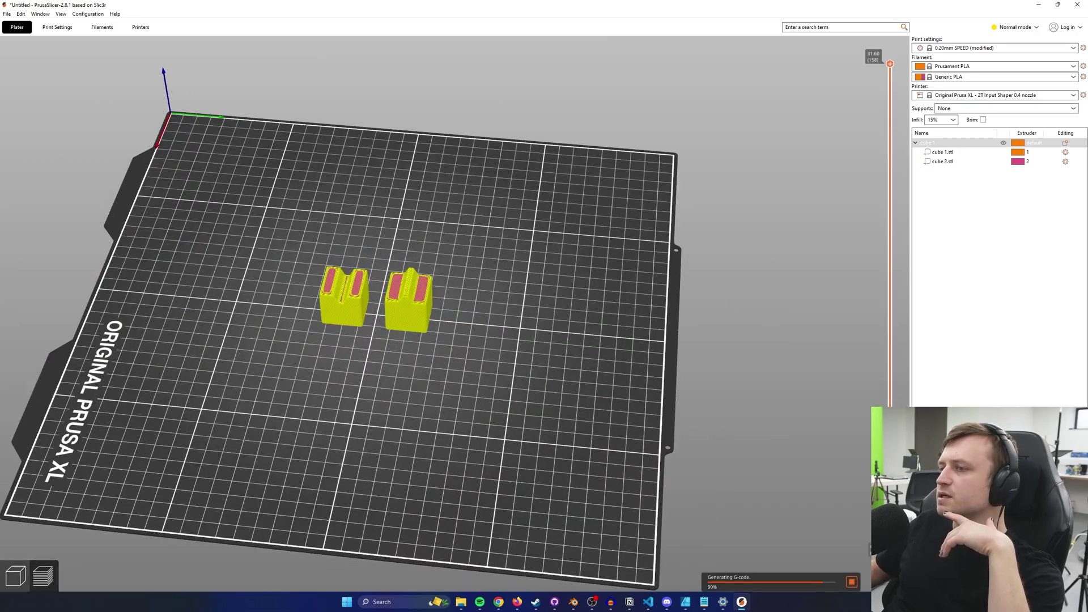
left_click_drag(502, 418, 427, 355)
scroll(427, 355, "up", 2)
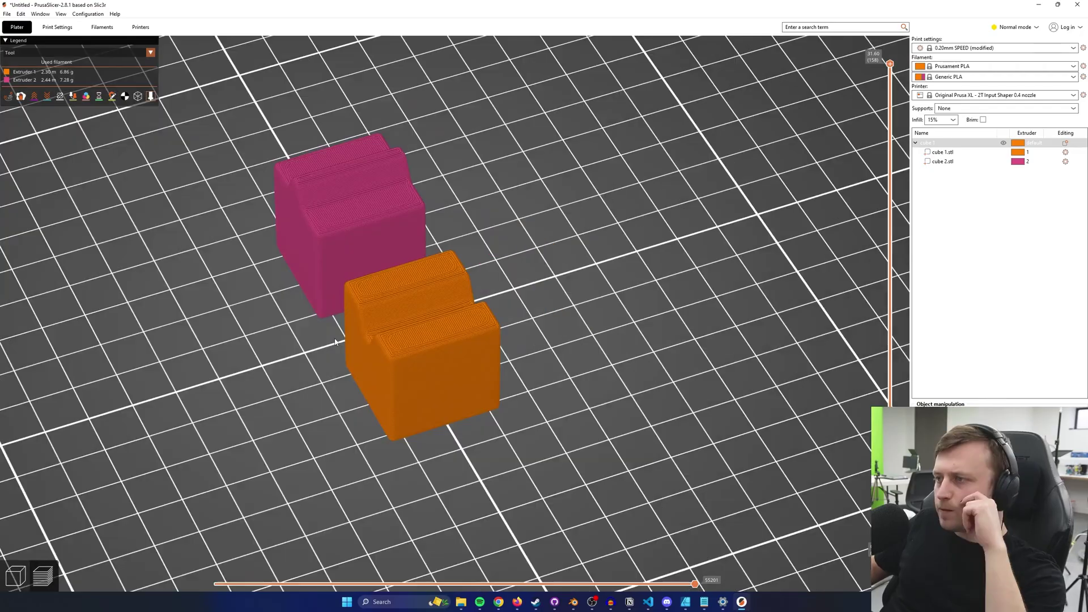
right_click_drag(330, 335, 355, 331)
left_click_drag(355, 332, 401, 311)
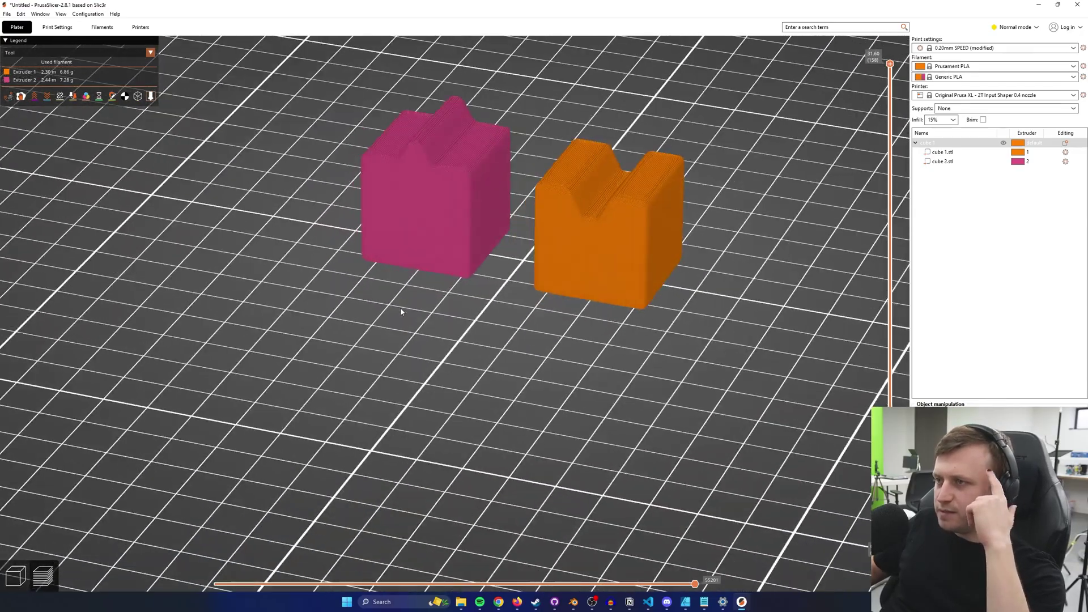
right_click_drag(465, 229, 435, 272)
left_click_drag(476, 278, 413, 296)
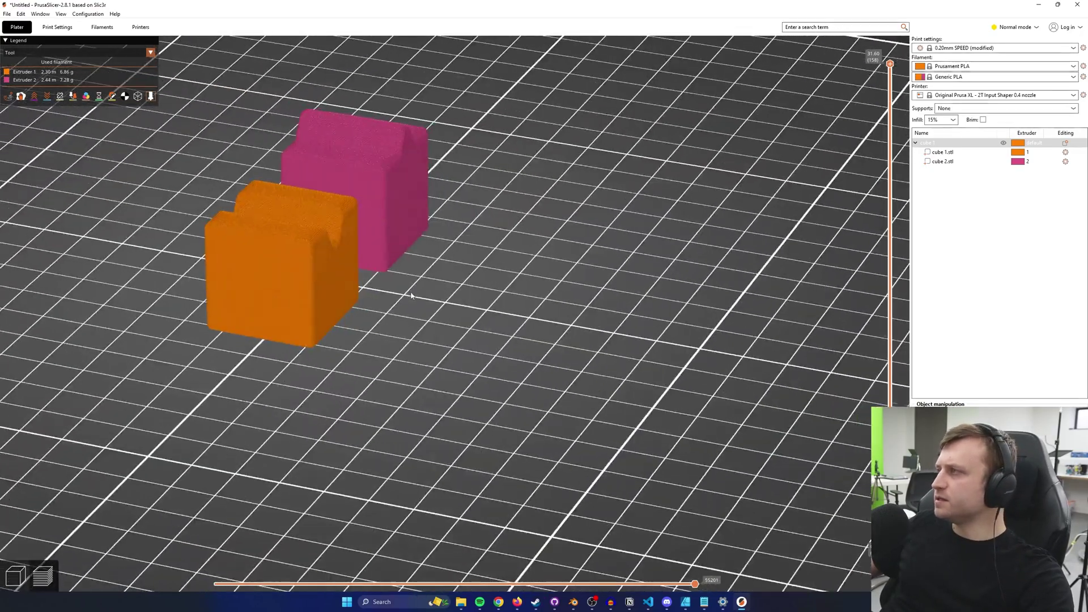
right_click_drag(413, 296, 499, 361)
mouse_move(446, 365)
left_mouse_down()
mouse_move(406, 338)
mouse_move(457, 371)
left_mouse_up()
- Export the G-code to the 2024_10_25_printscale folder as "cubes to print 1_0.4n_0.2mm_PLA,PLA_XLIS_49m" and accept the binary G-code notice
key("ctrl+g")
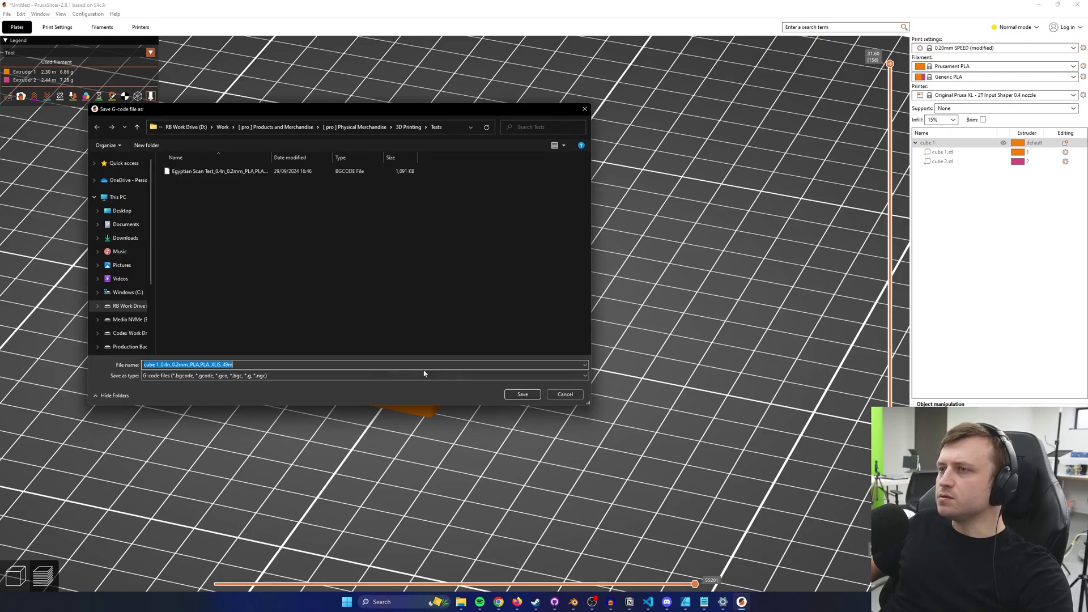
type("s to ")
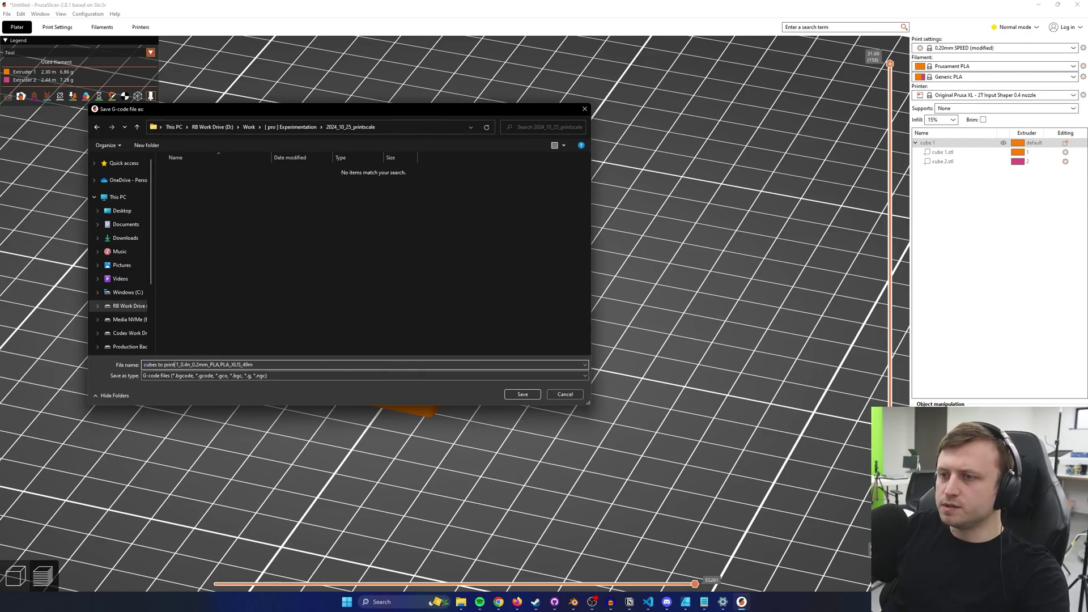
type(" print")
key("Return")
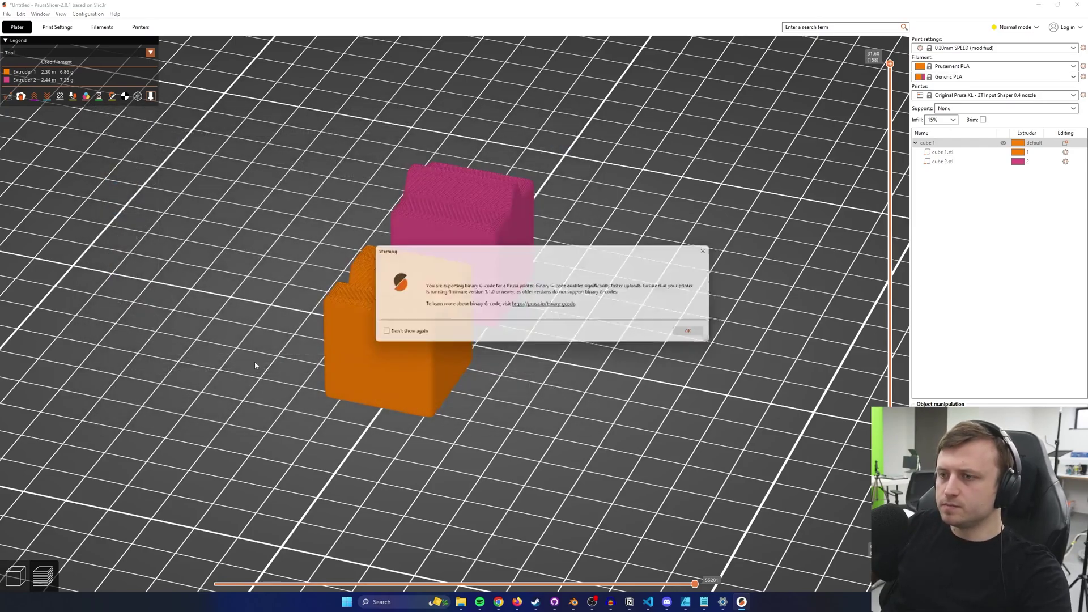
left_click(702, 334)
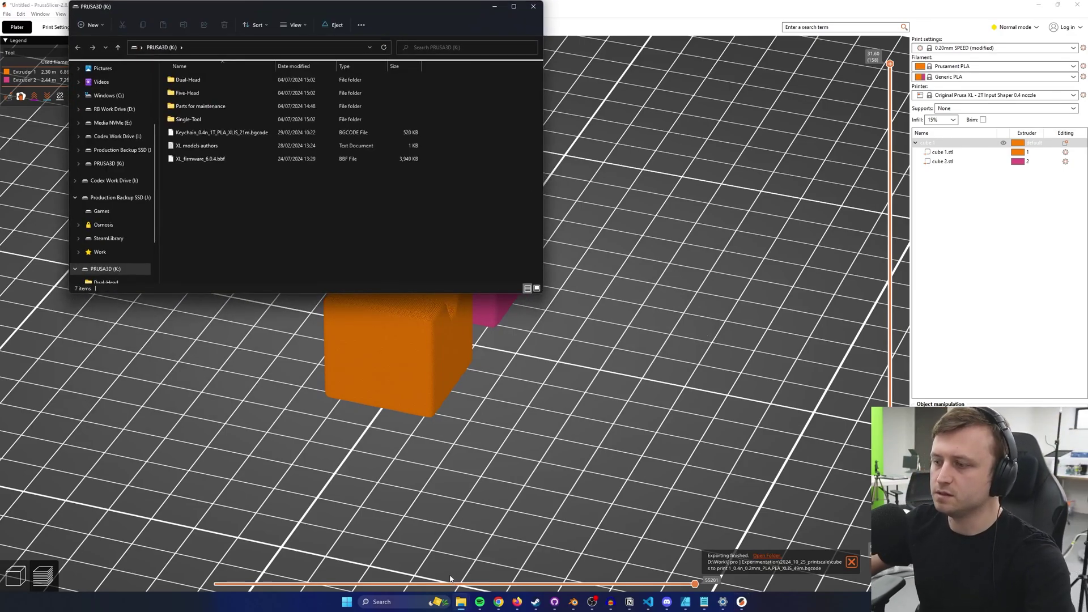
- Copy the exported cubes G-code file from the project folder to the Single-Tool folder on the PRUSA3D (K:) drive
left_click(460, 602)
left_click(461, 547)
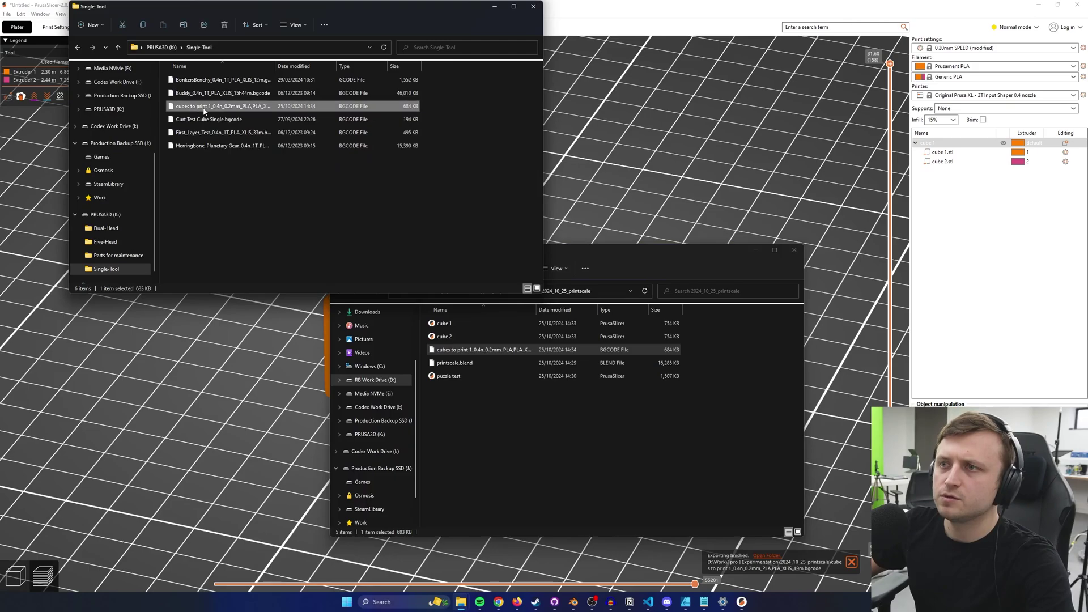
left_click(232, 246)
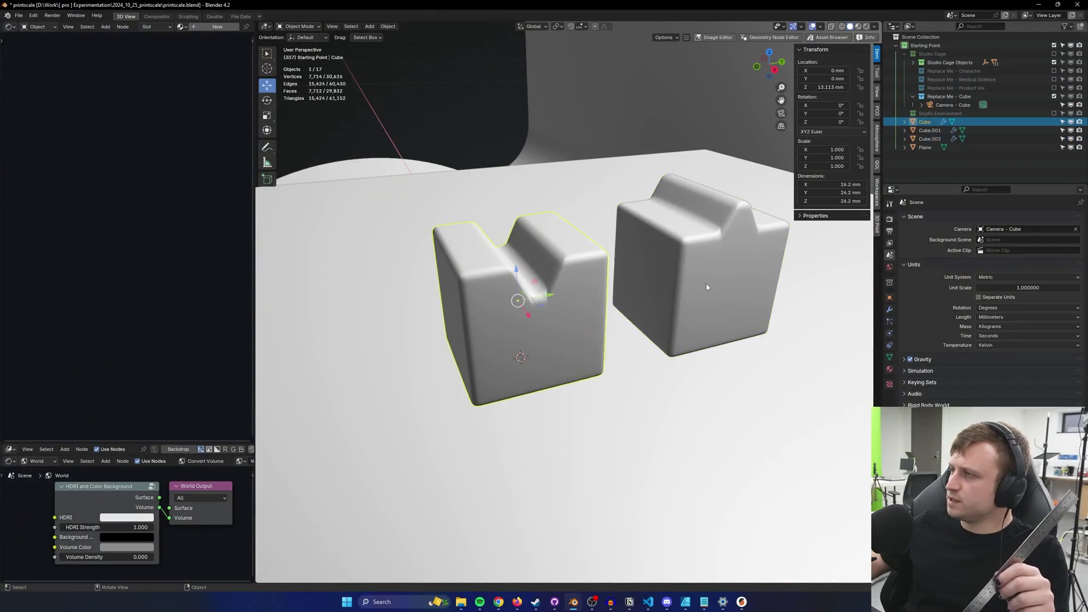
- Check the Scene Unit option in Blender's STL export settings and review the sliced cubes in PrusaSlicer
left_click(706, 283)
left_click(578, 295)
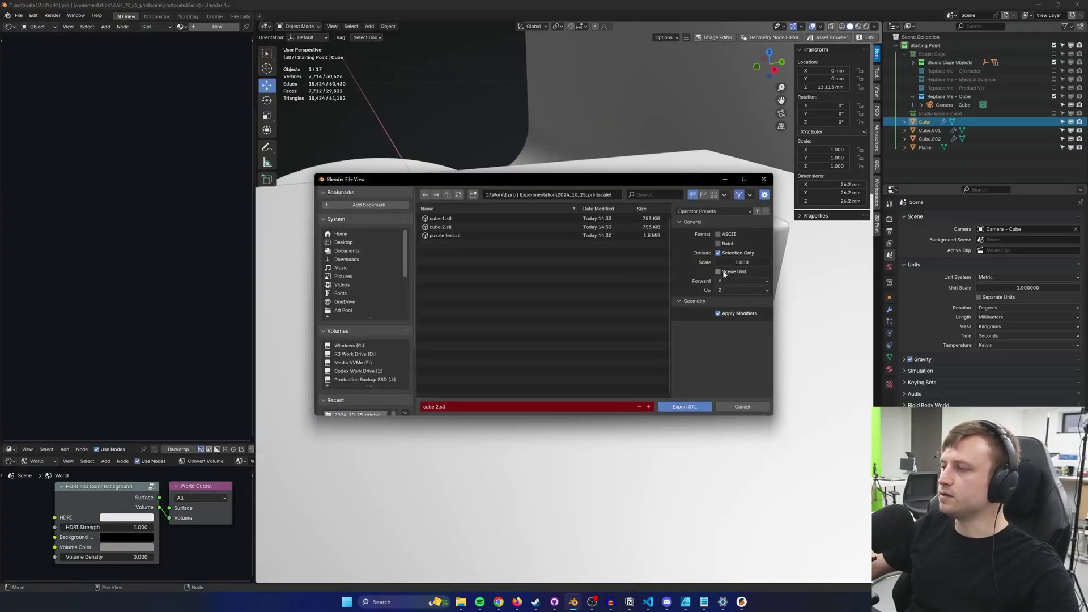
left_click(735, 599)
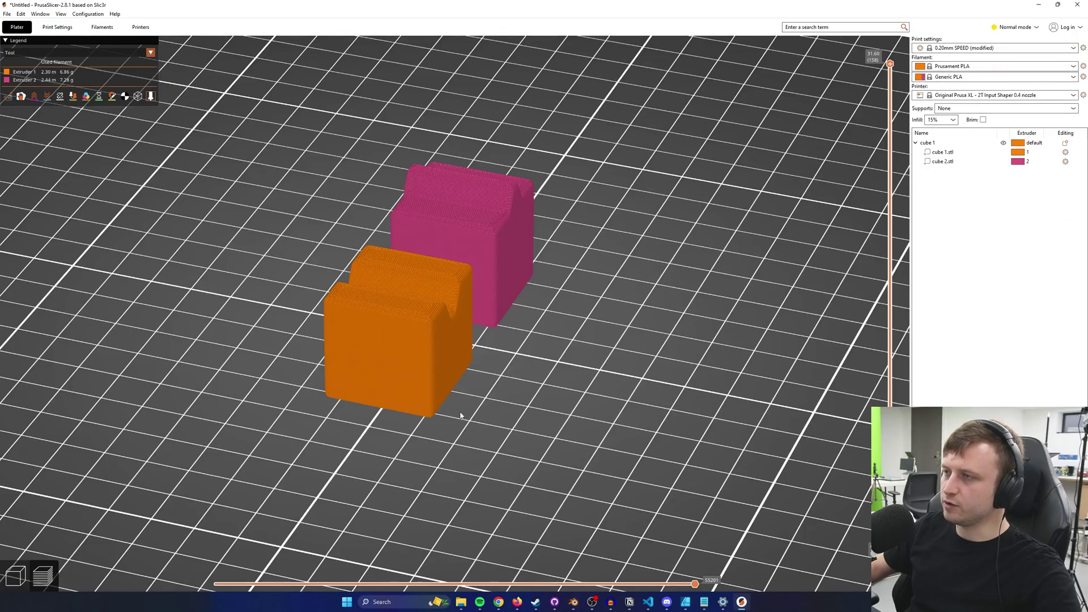
scroll(460, 416, "down", 1)
middle_click_drag(475, 451, 507, 468)
left_click_drag(544, 465, 519, 472)
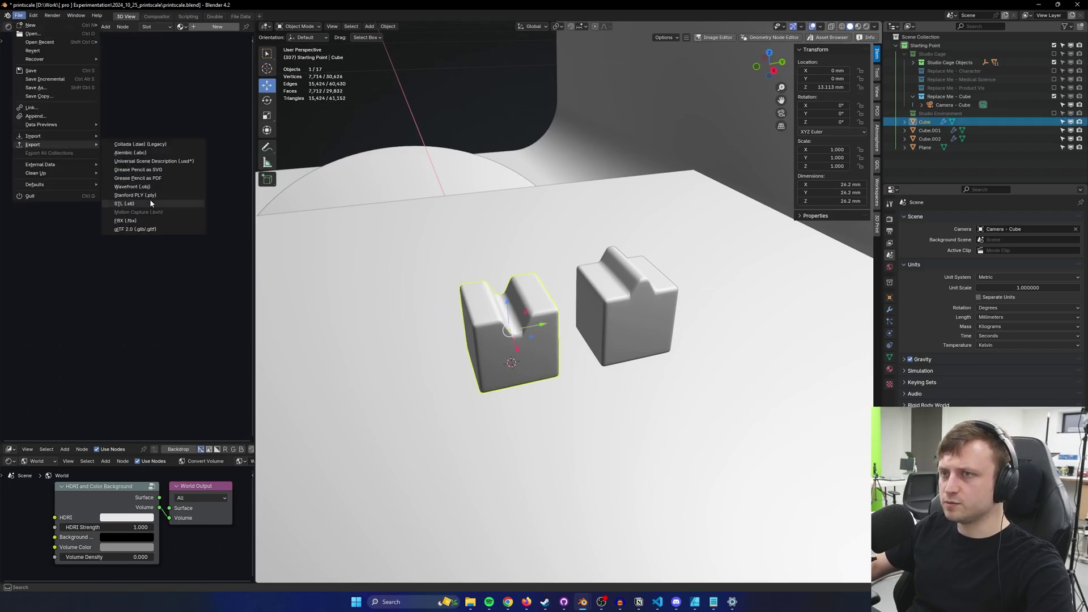
- Export the grooved cube from Blender as "cube 1 scene unit.stl" with Scene Unit enabled
left_click(150, 203)
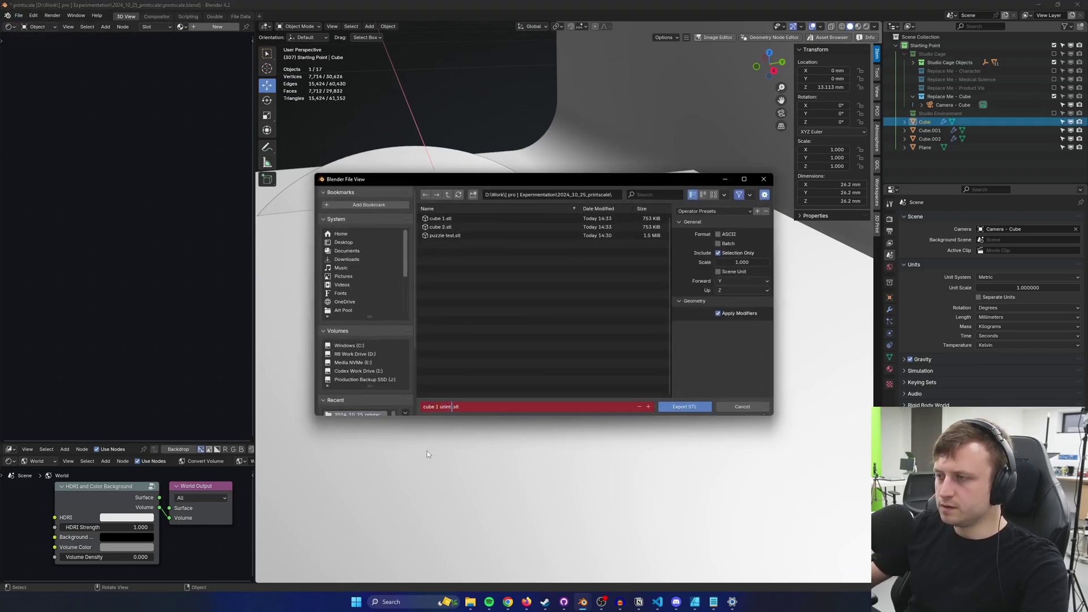
type("unit")
key("Return")
left_click(718, 272)
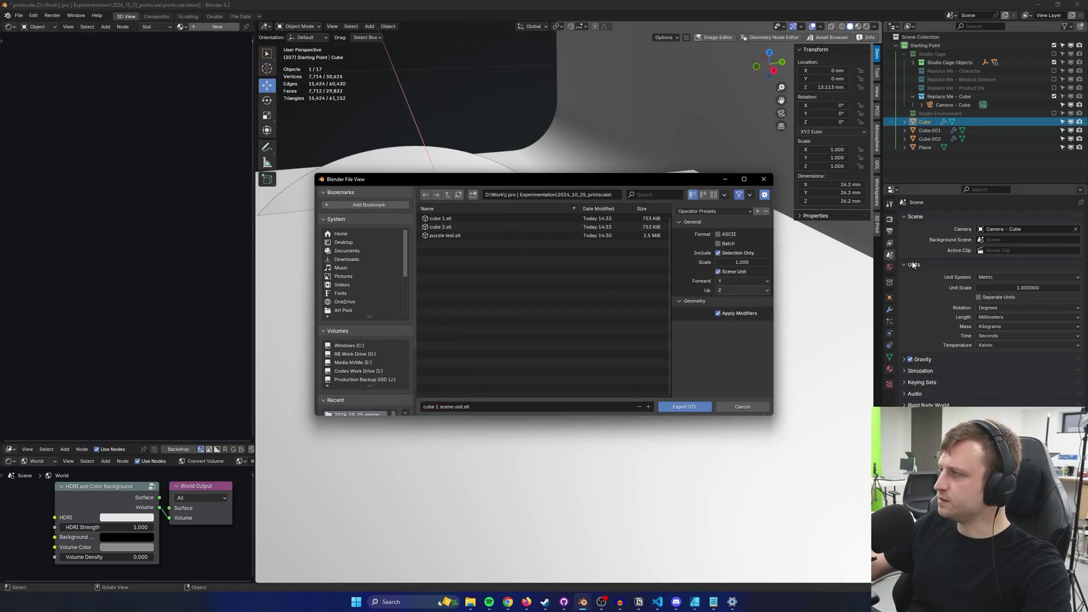
left_click(684, 406)
- Start PrusaSlicer and import "cube 1 scene unit.stl", recalculating its dimensions from metres
left_click(417, 598)
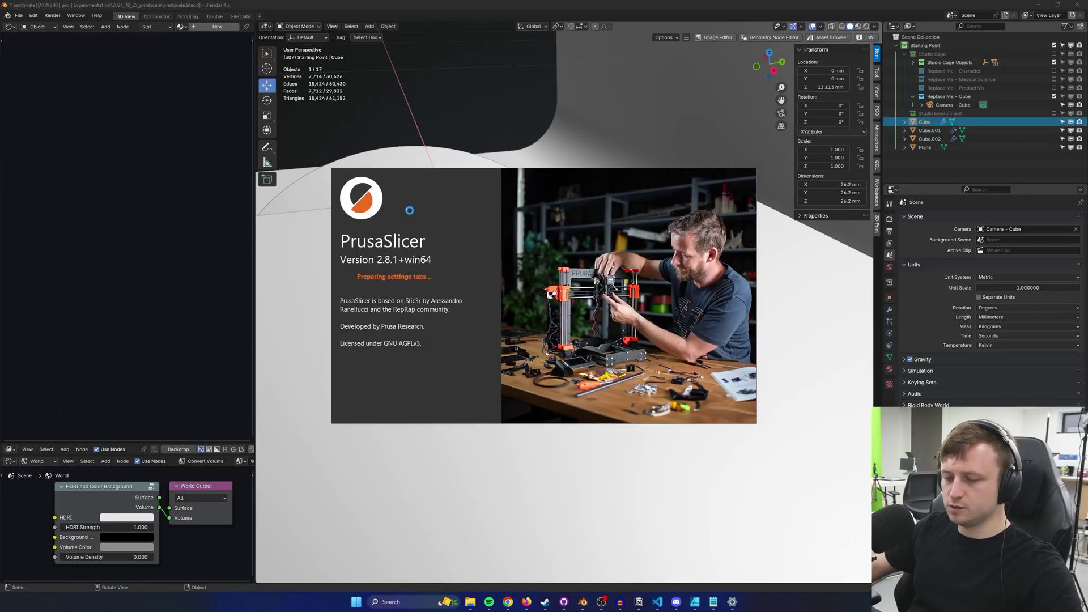
left_click(192, 74)
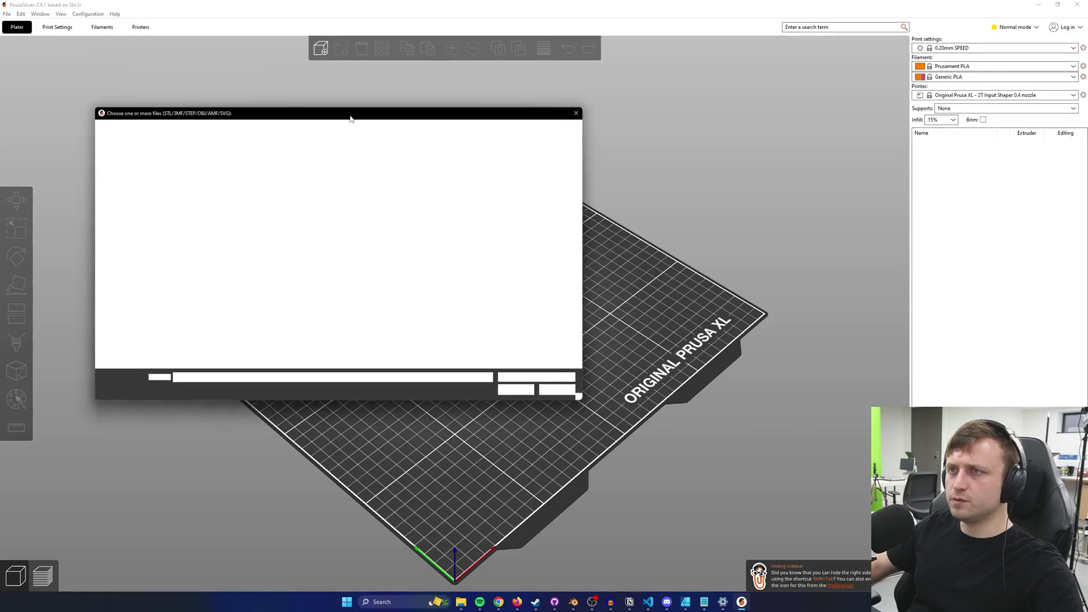
double_click(212, 173)
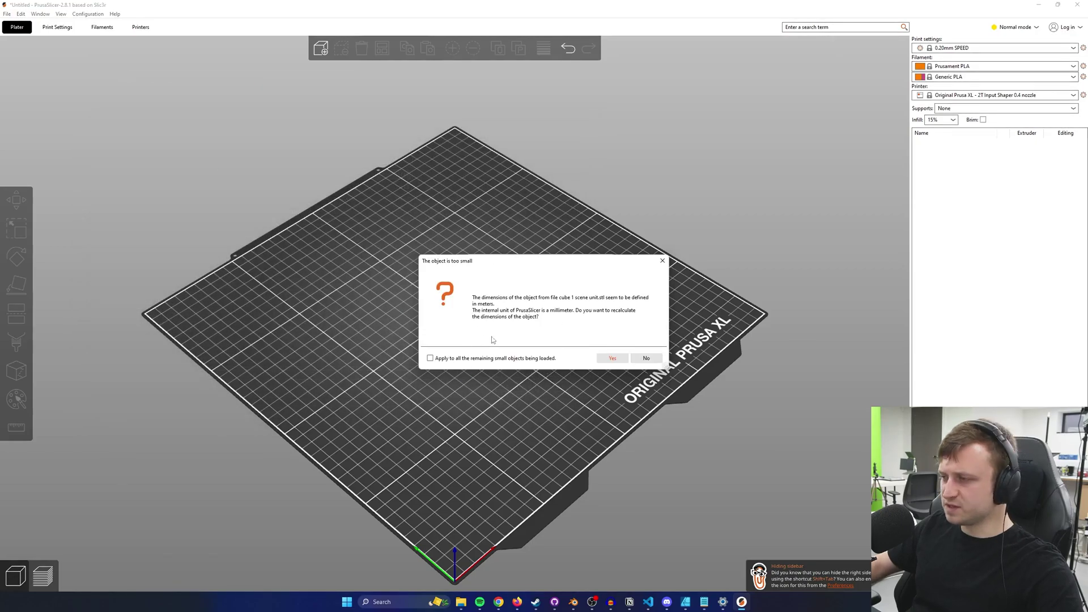
left_click(599, 358)
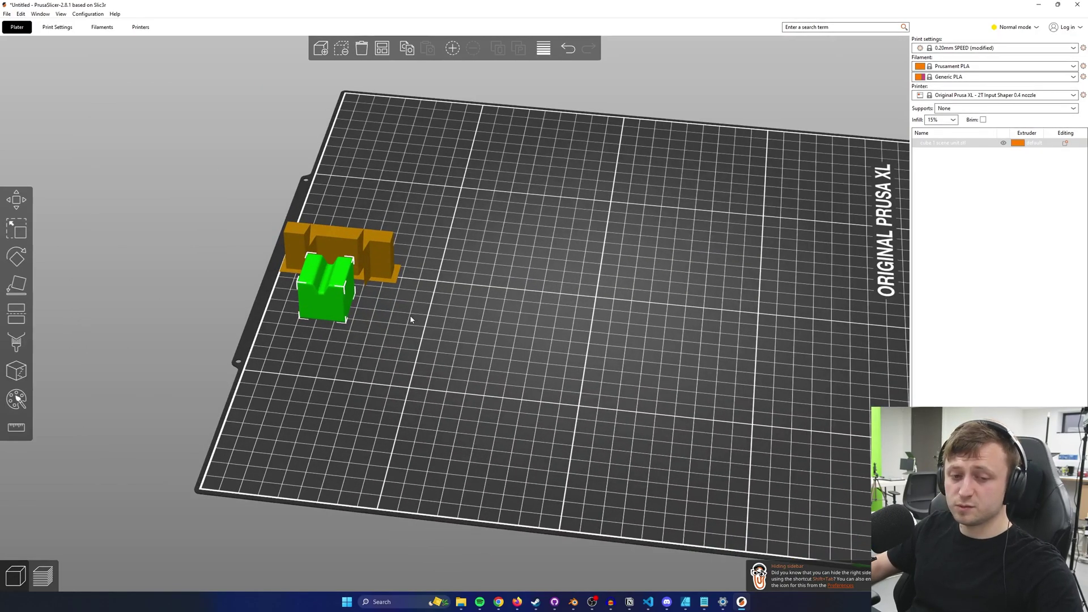
scroll(594, 317, "down", 3)
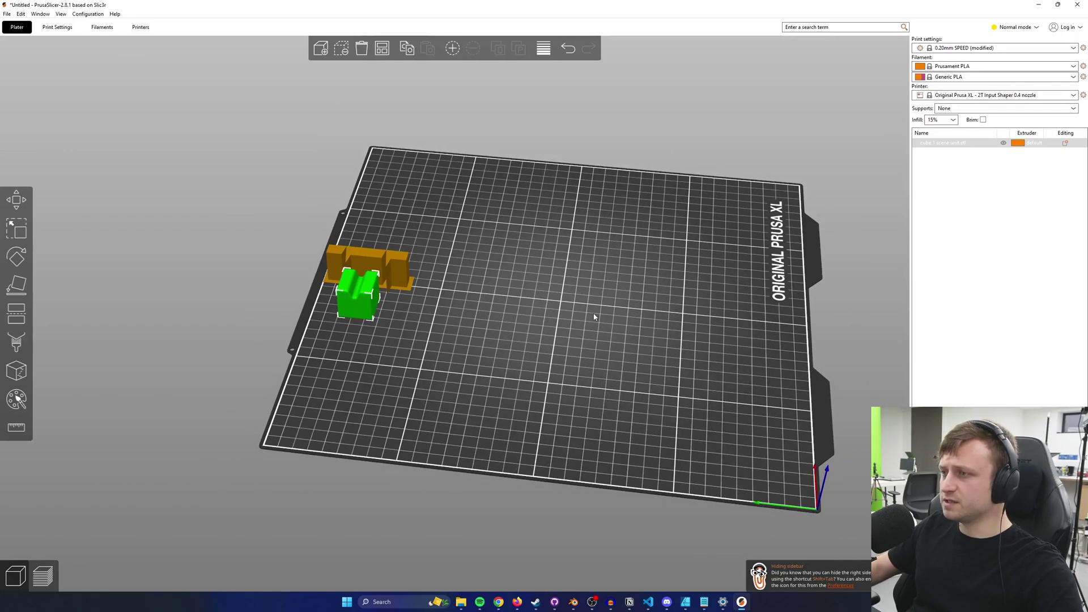
left_click(741, 602)
left_click(741, 602)
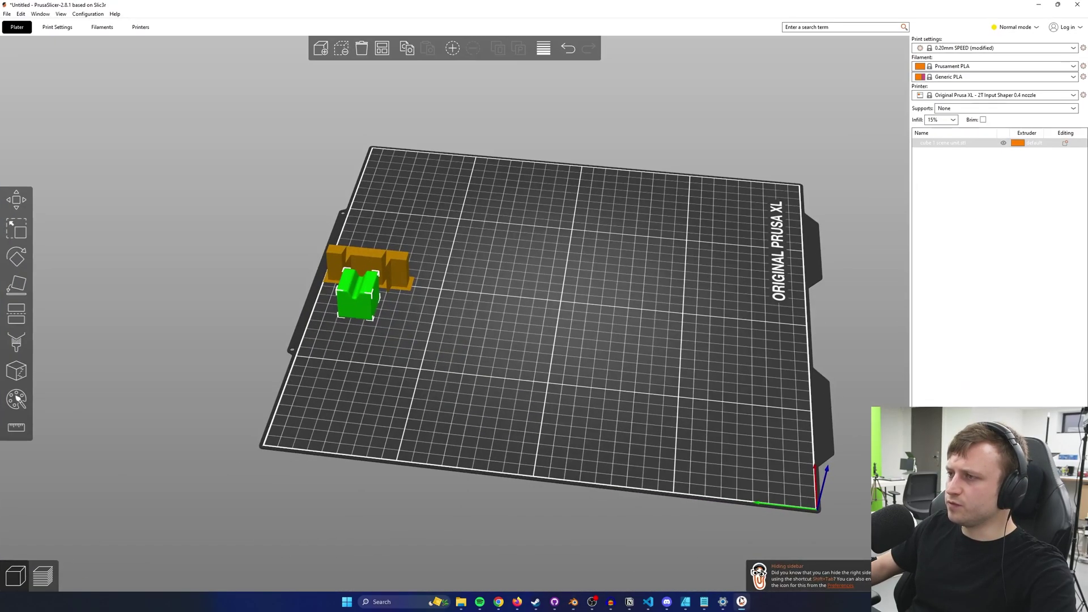
left_click(741, 602)
left_click(741, 601)
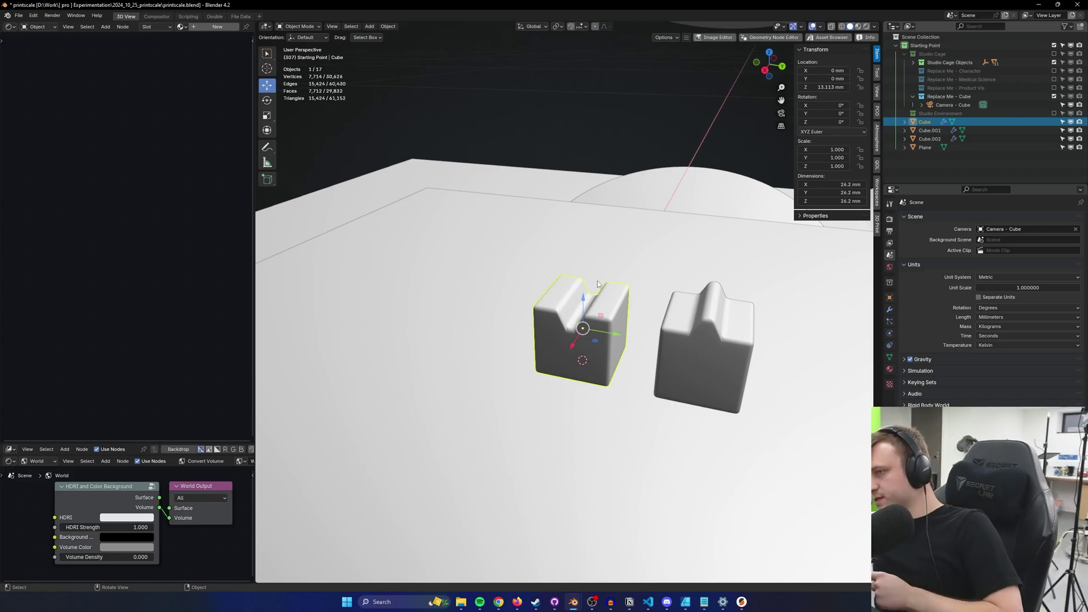
- Select the grooved cube and the ridged cube together in the Blender scene
middle_click_drag(598, 283, 517, 283)
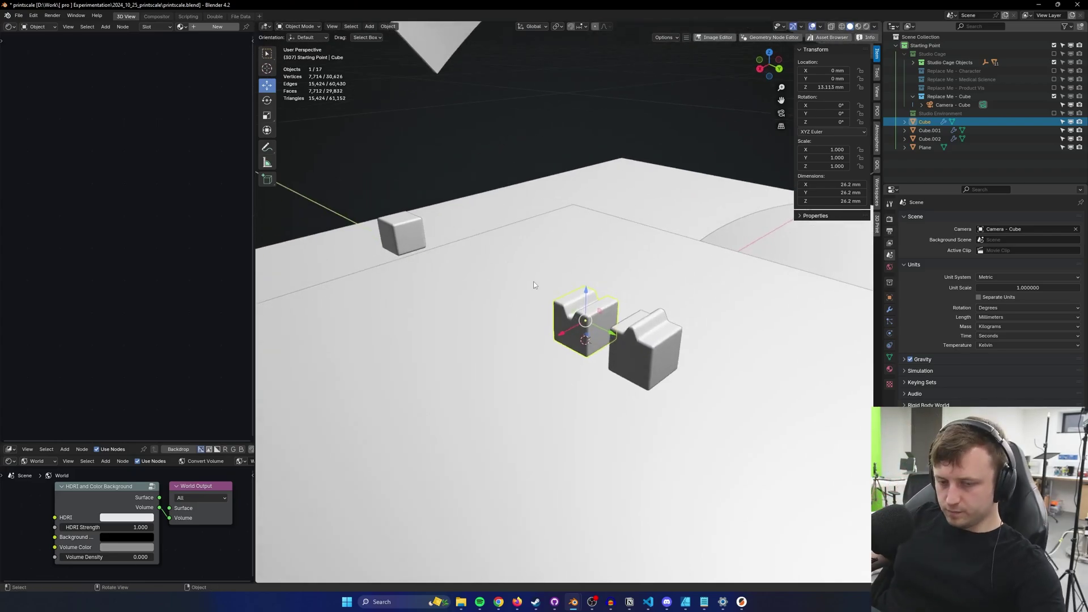
middle_click_drag(587, 293, 566, 306, "shift")
left_click(607, 346, "shift")
scroll(509, 344, "down", 4)
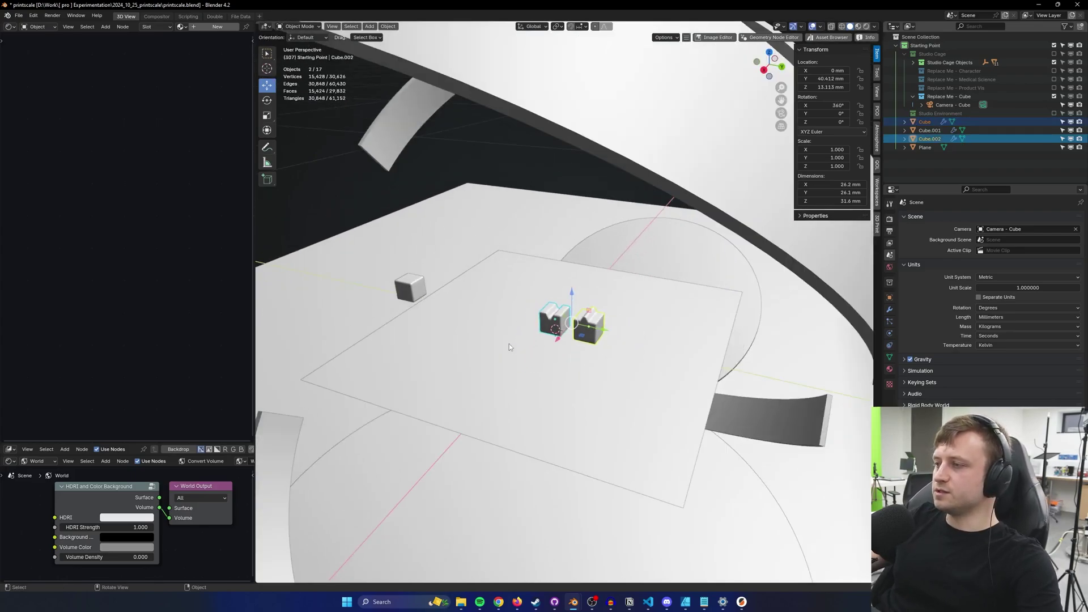
middle_click_drag(509, 344, 575, 366, "shift")
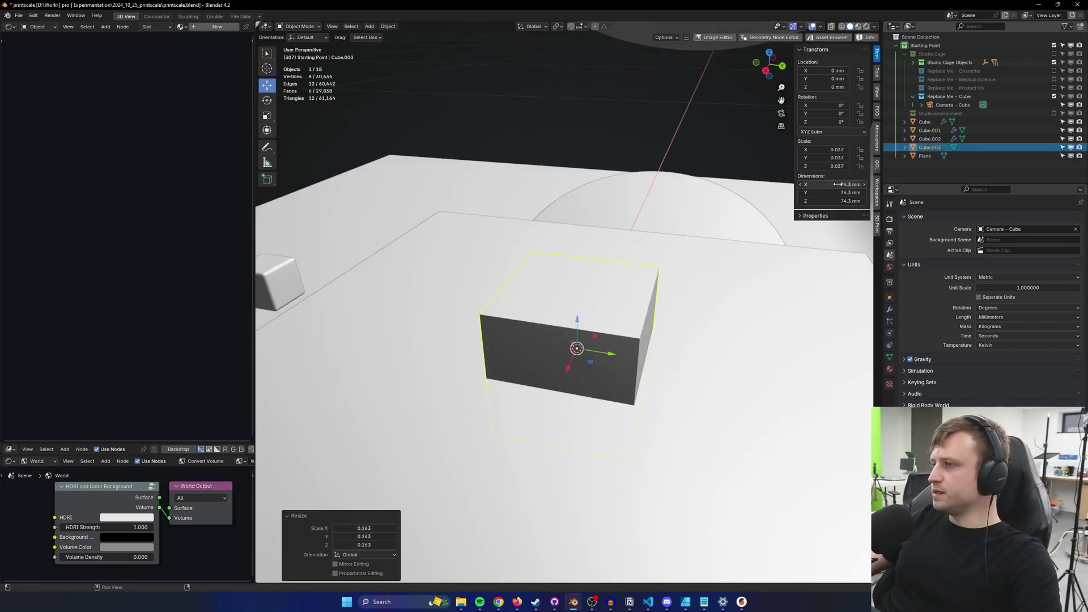
- Set the new cube's dimensions to 10 mm in X, 50 mm in Y and 10 mm in Z
key("Return")
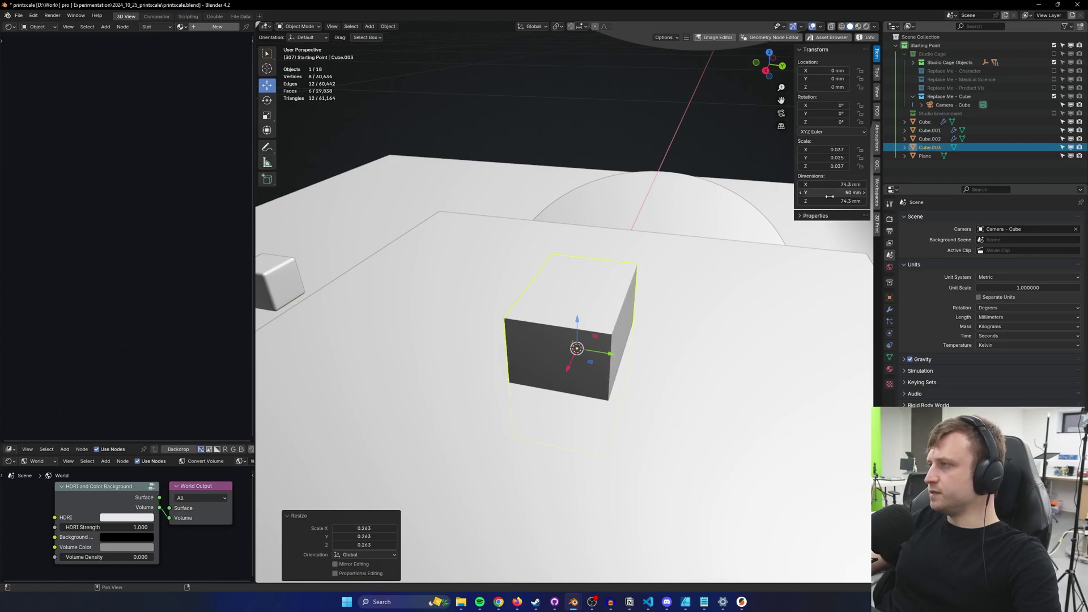
key("Tab")
key("Tab")
type("10")
key("Return")
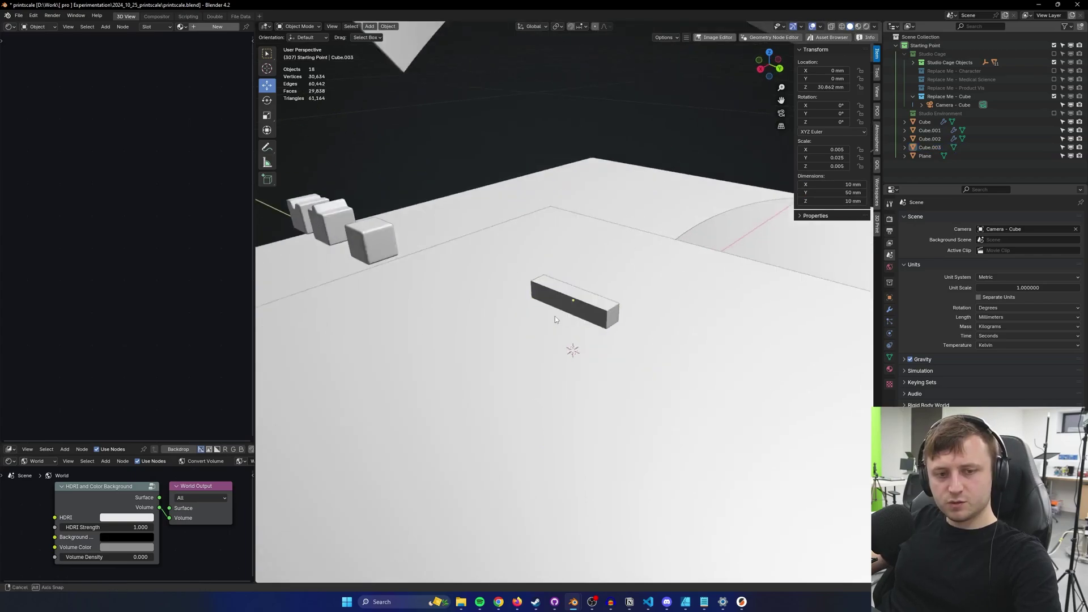
- Snap the 3D cursor to the raised bar, add a cube there and scale it to about 20.3 mm
middle_click_drag(555, 316, 584, 310)
scroll(583, 310, "up", 2)
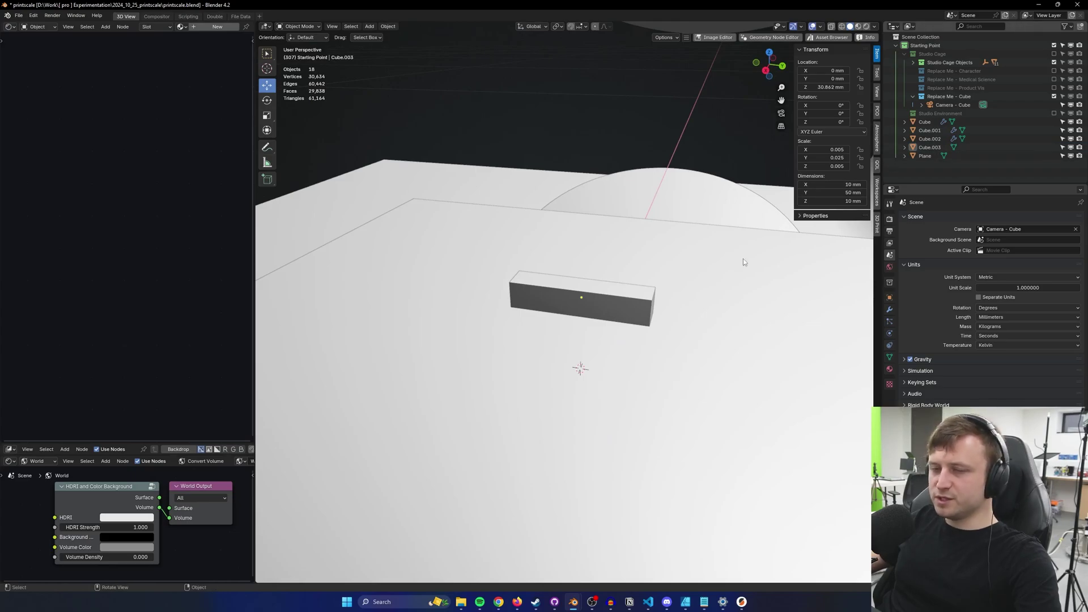
middle_click_drag(743, 262, 476, 412)
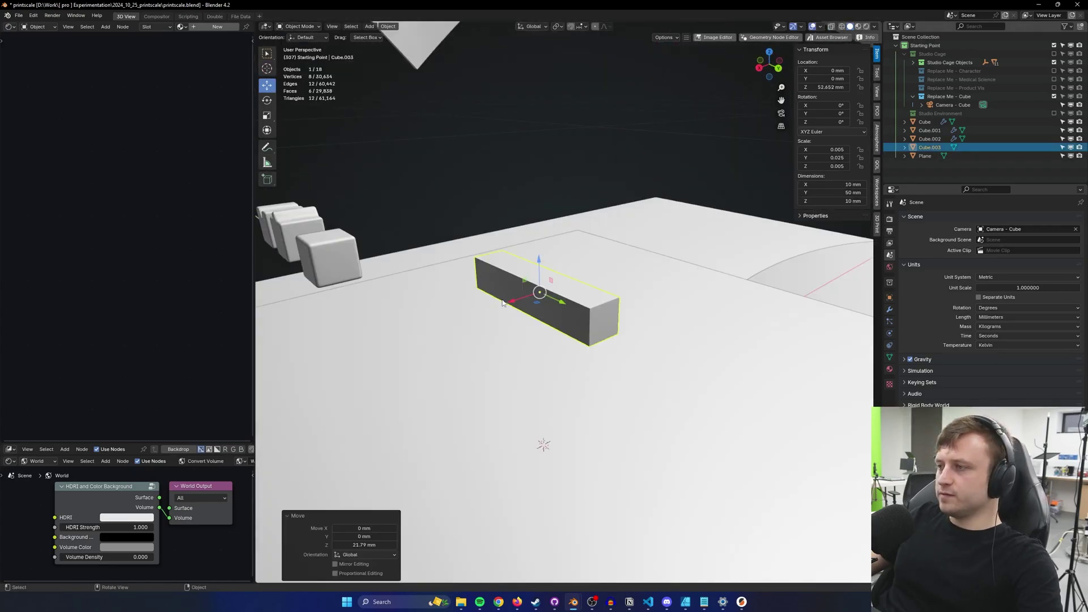
key("shift+s")
left_click(541, 351)
key("shift+a")
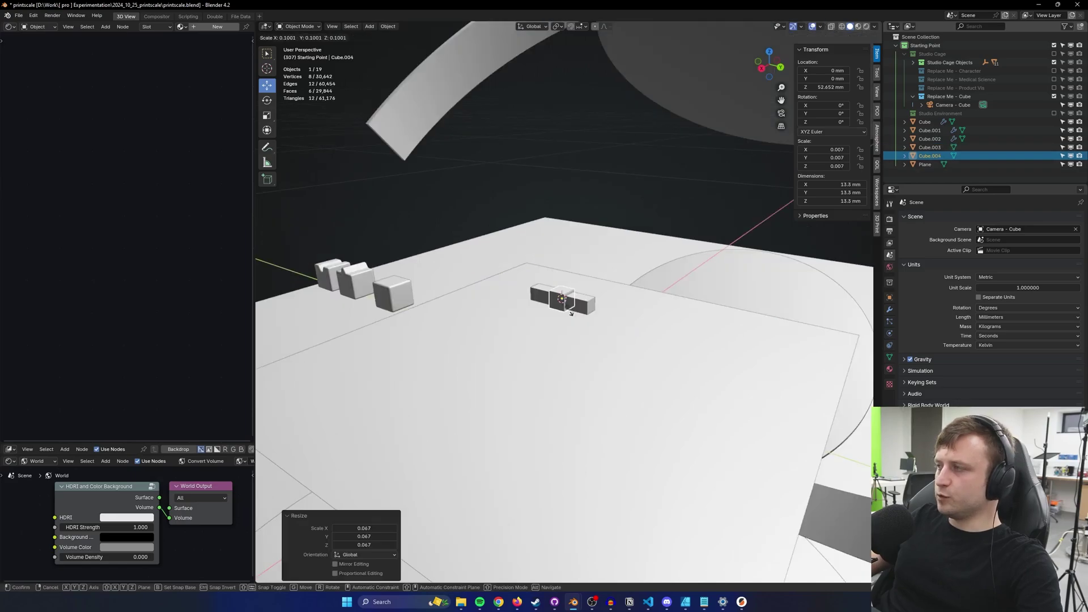
middle_click_drag(510, 351, 556, 331)
scroll(556, 330, "up", 4)
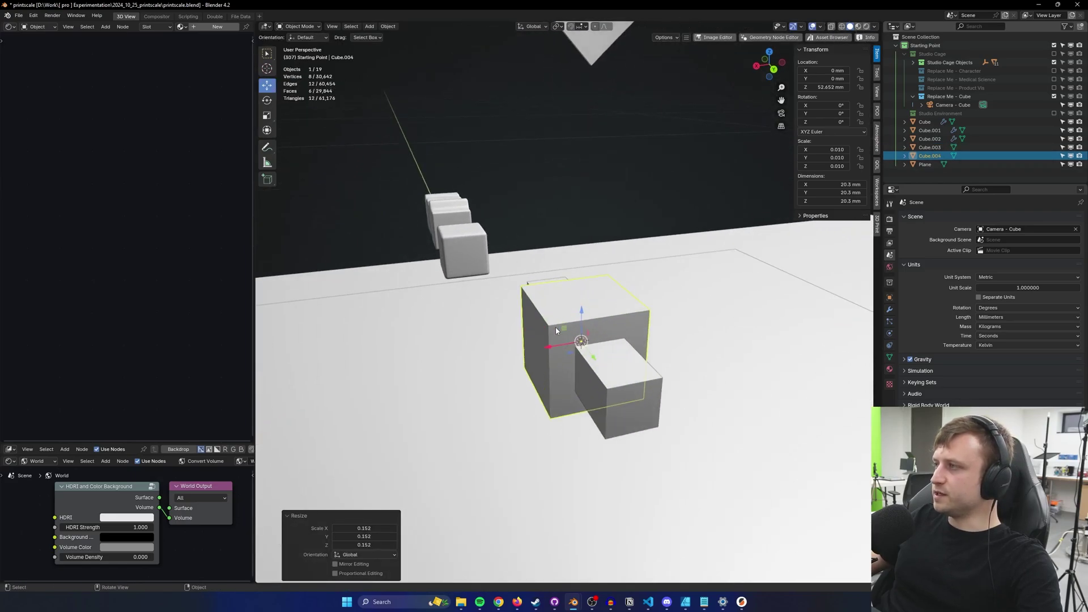
- Apply the scale of the cube and the bar, and move the cube above the bar to a Z of about 69.6 mm
key("ctrl+a")
left_click(550, 329)
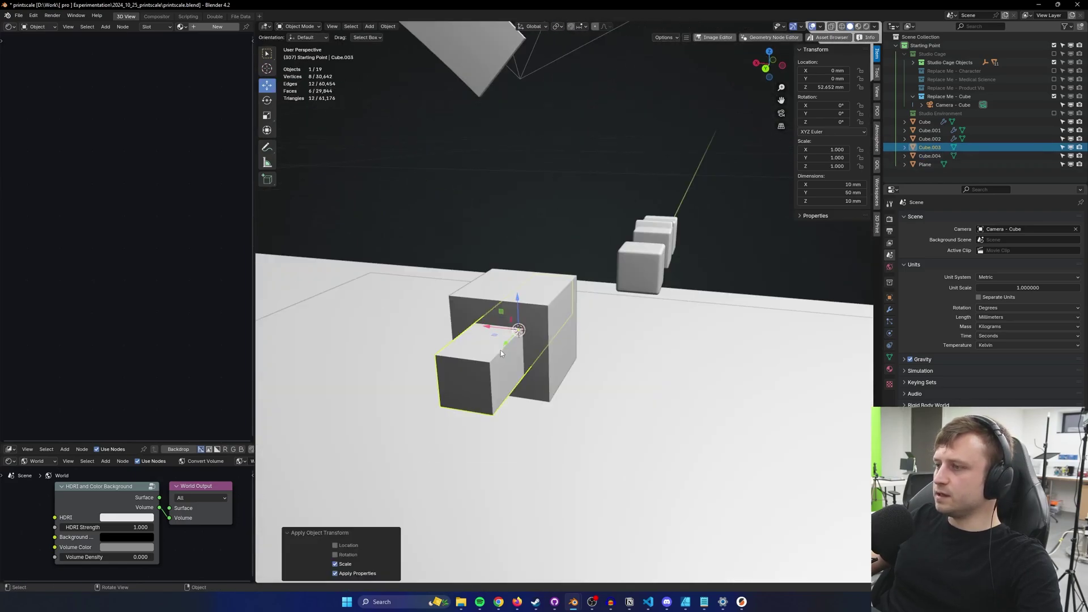
left_click(501, 347)
middle_click_drag(501, 347, 622, 301)
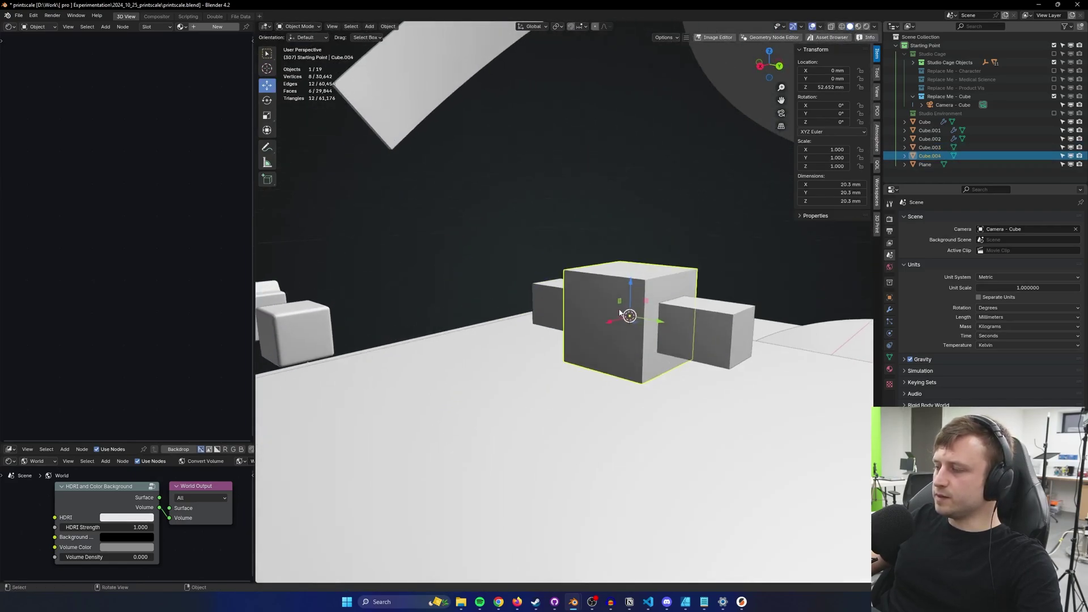
left_click_drag(626, 291, 629, 212)
left_click_drag(616, 236, 552, 252)
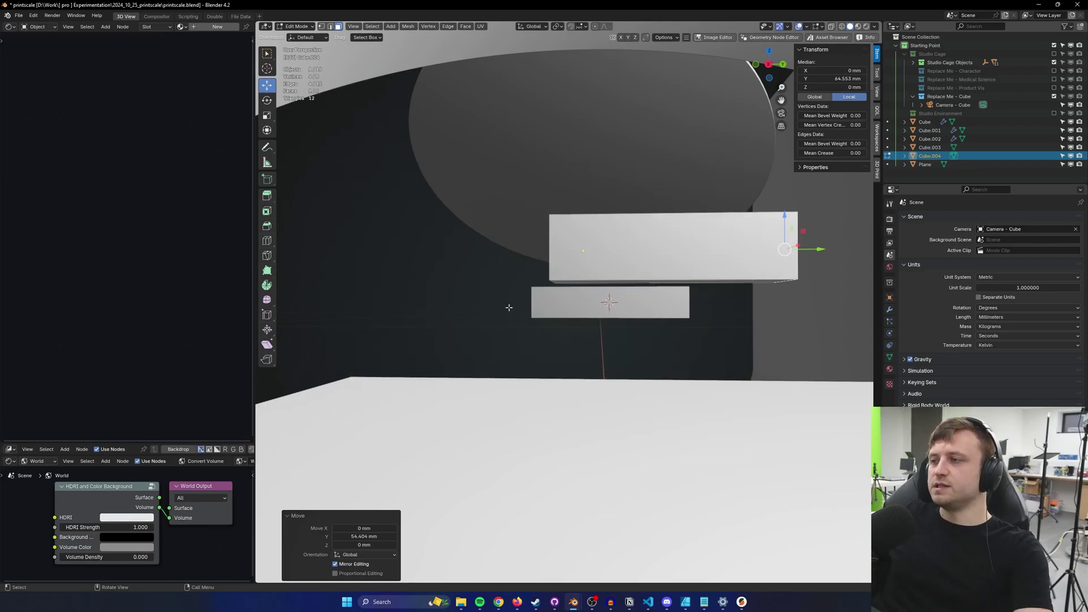
- Slide the bar along Y to about 14.1 mm so it sits beneath the long block
key("g")
key("y")
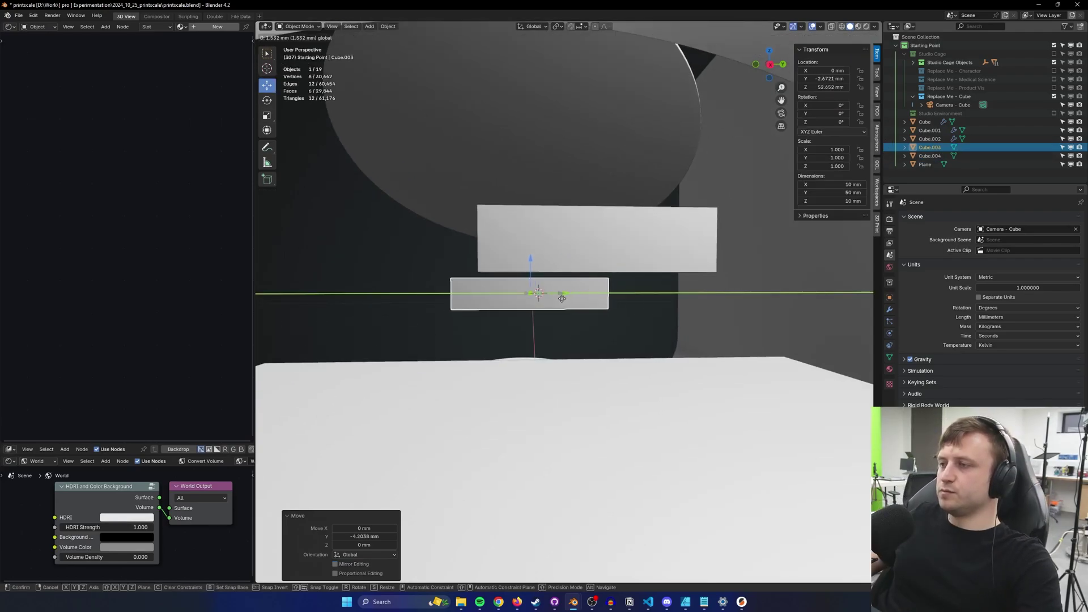
left_click(517, 300)
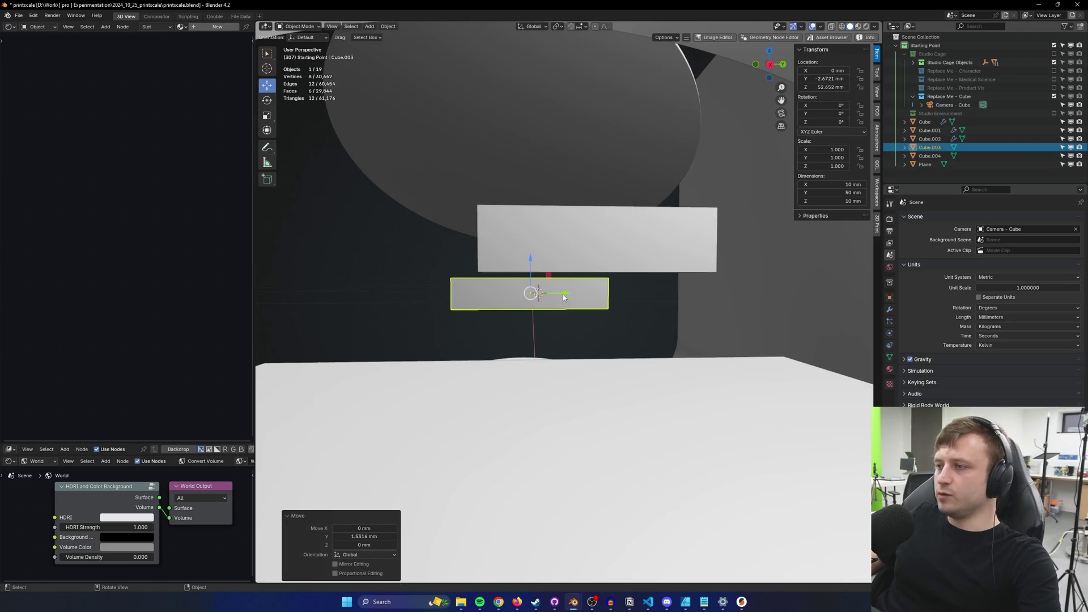
left_click_drag(564, 298, 614, 292)
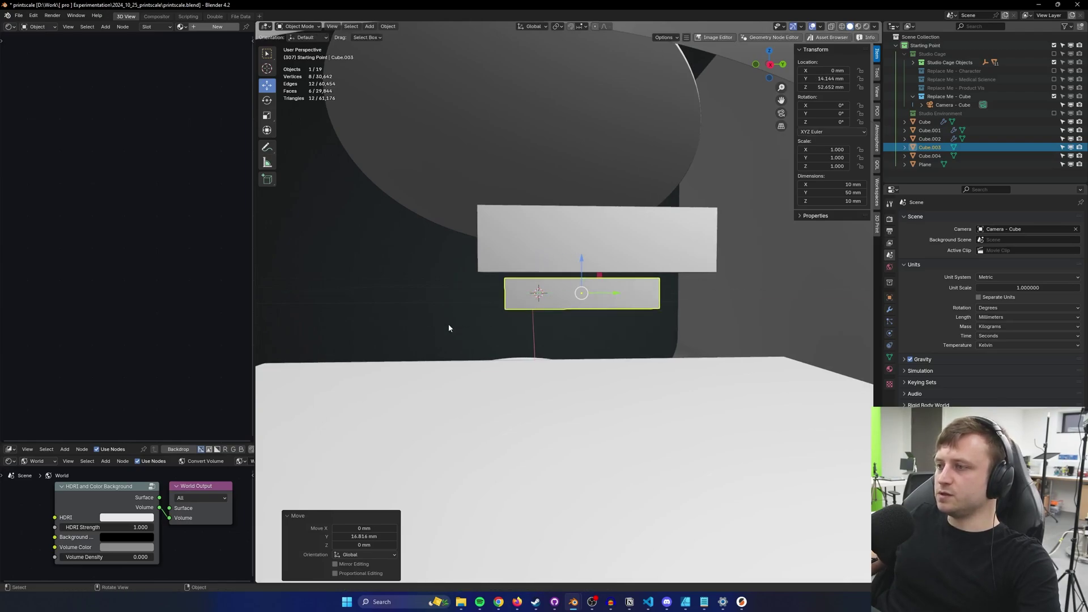
- Duplicate the long block and move the copy about 36.2 mm down, below the bar
middle_click_drag(448, 327, 472, 298, "shift")
left_click(562, 224)
key("shift+d")
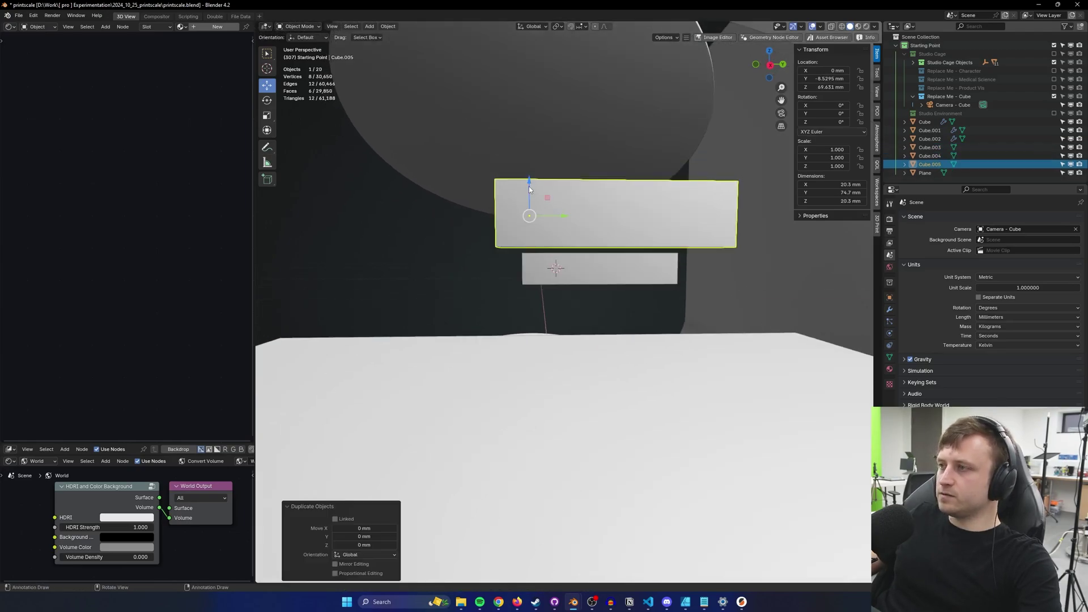
key("z")
left_click_drag(518, 296, 517, 296)
- Move the upper end edge of the lower block about 7.5 mm outward along negative Y to slant its end
middle_click_drag(512, 316, 516, 311)
key("Tab")
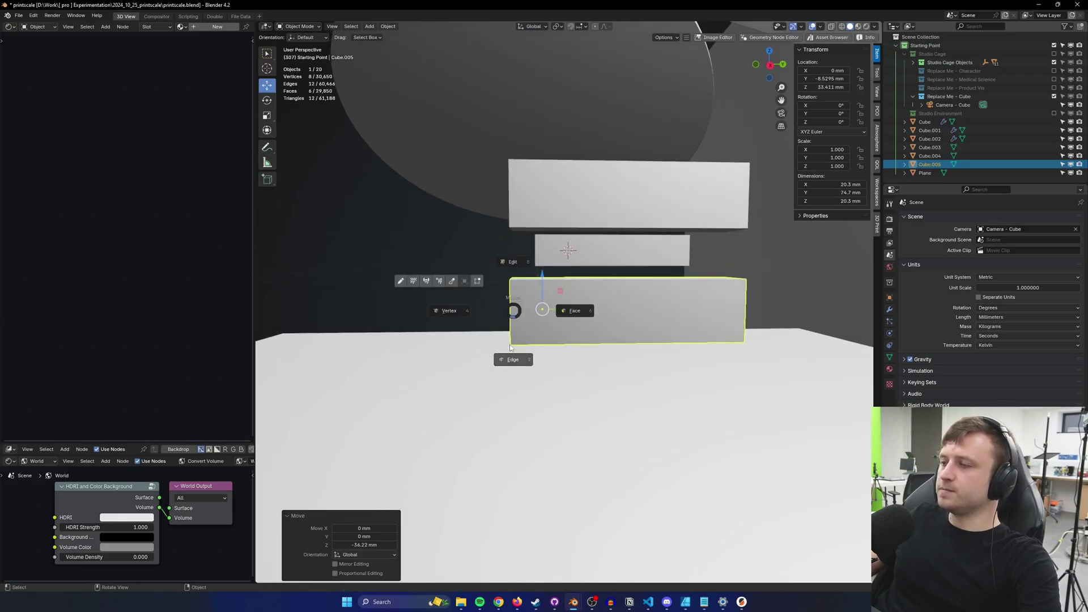
left_click(512, 359)
left_click(511, 279)
left_click_drag(541, 281, 518, 285)
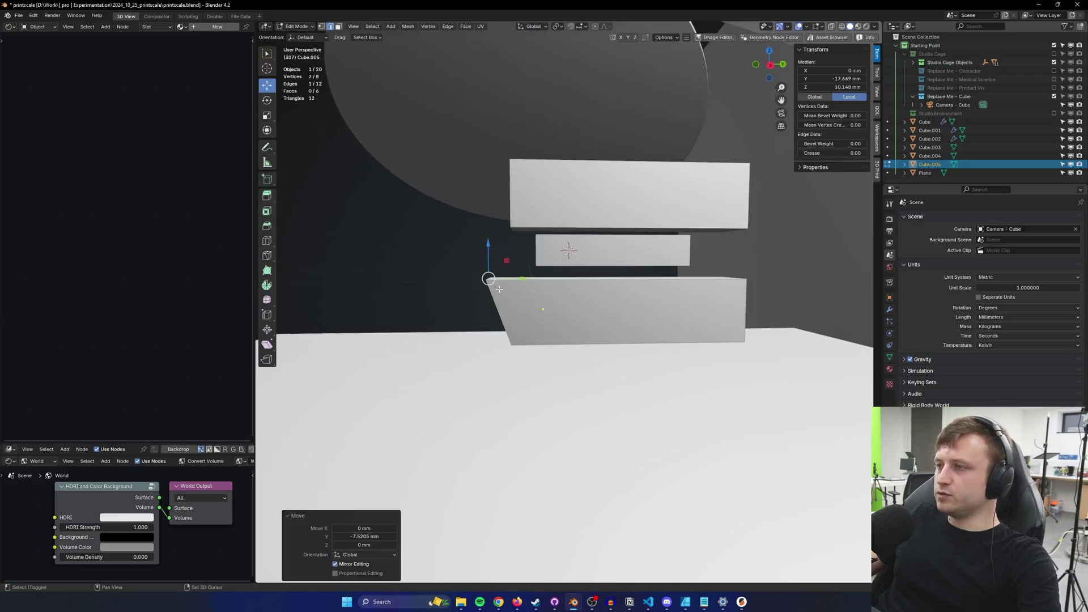
middle_click_drag(518, 285, 524, 306)
left_click(524, 306)
- Add a quad sphere about 49.8 mm in size and place it beside the block ends at a Y of about -51.1 mm
scroll(535, 289, "up", 1)
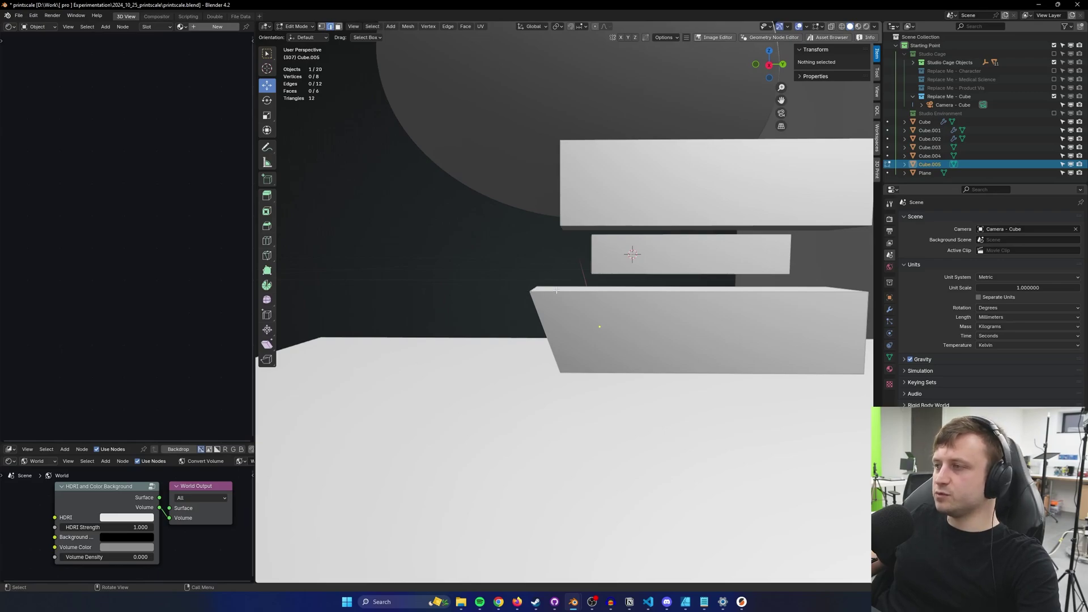
key("Tab")
key("alt+a")
key("shift+a")
mouse_move(558, 268)
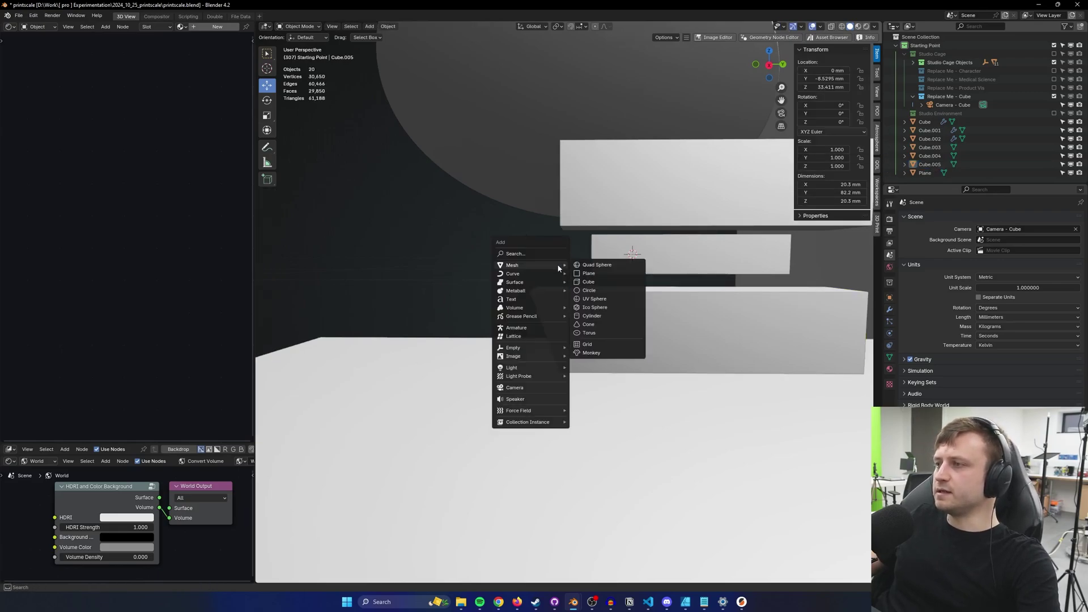
left_click_drag(546, 284, 524, 285)
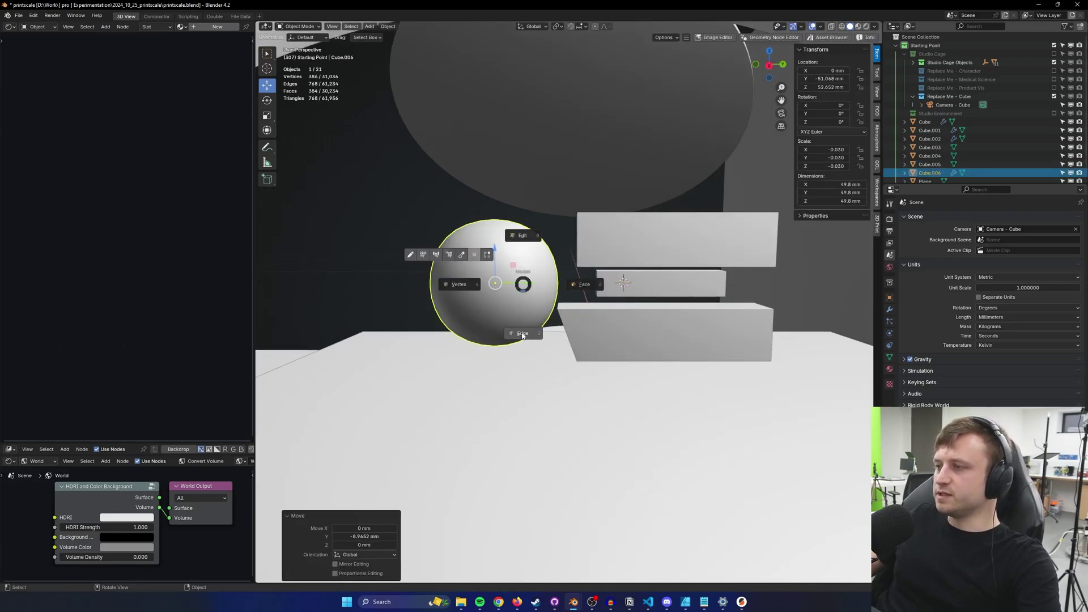
- Extrude the sphere's top face upward and shift it about 11.6 mm along Y toward the blocks
left_click(521, 334)
middle_click_drag(523, 331, 510, 346)
left_click(558, 211)
left_click_drag(558, 181, 557, 212)
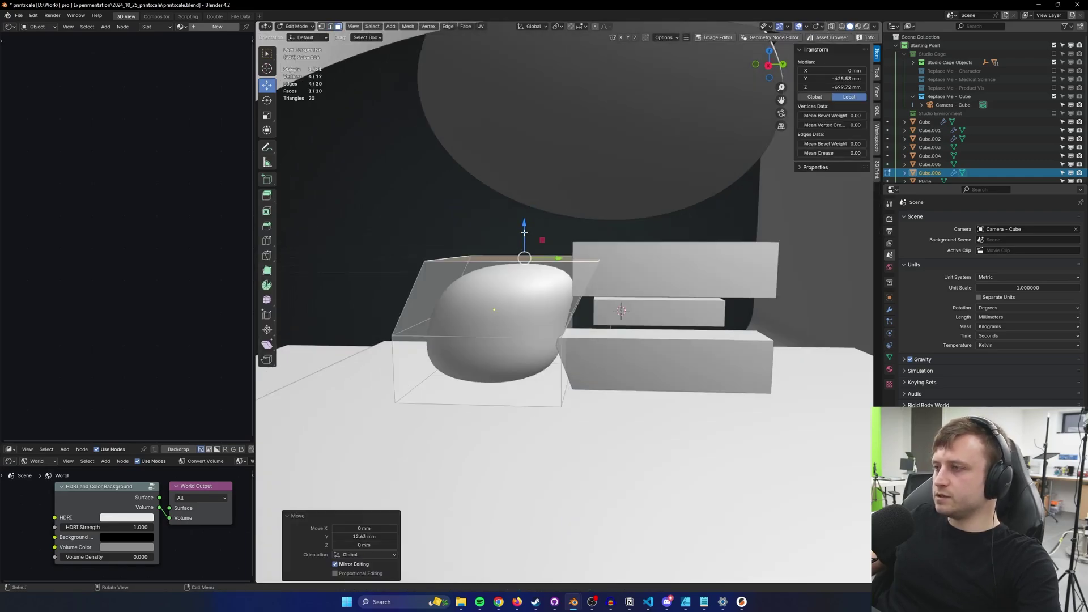
- Extrude the rounded body's top face about 31.5 mm further up and return to Object Mode
key("e")
key("z")
left_click(521, 151)
middle_click_drag(537, 286, 560, 255)
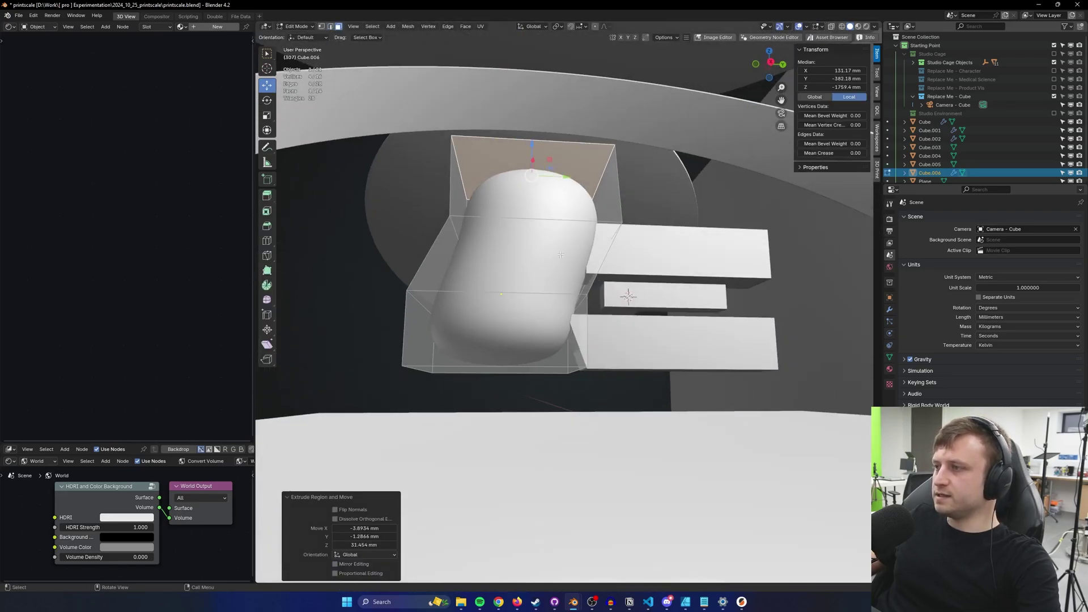
key("Tab")
key("Tab")
key("Tab")
key("alt+a")
- Pull the middle edge on the rounded body's block-facing side inward along Y to deepen its waist
middle_click_drag(558, 312, 593, 298)
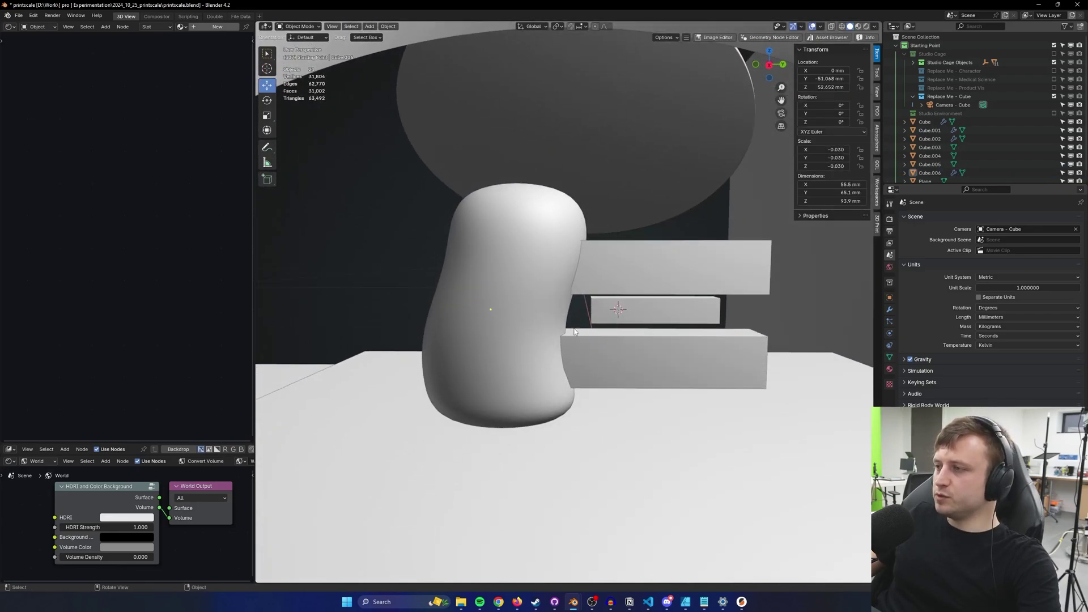
left_click(542, 326)
key("Tab")
left_click(568, 340)
scroll(568, 340, "up", 1)
left_click_drag(596, 332, 584, 332)
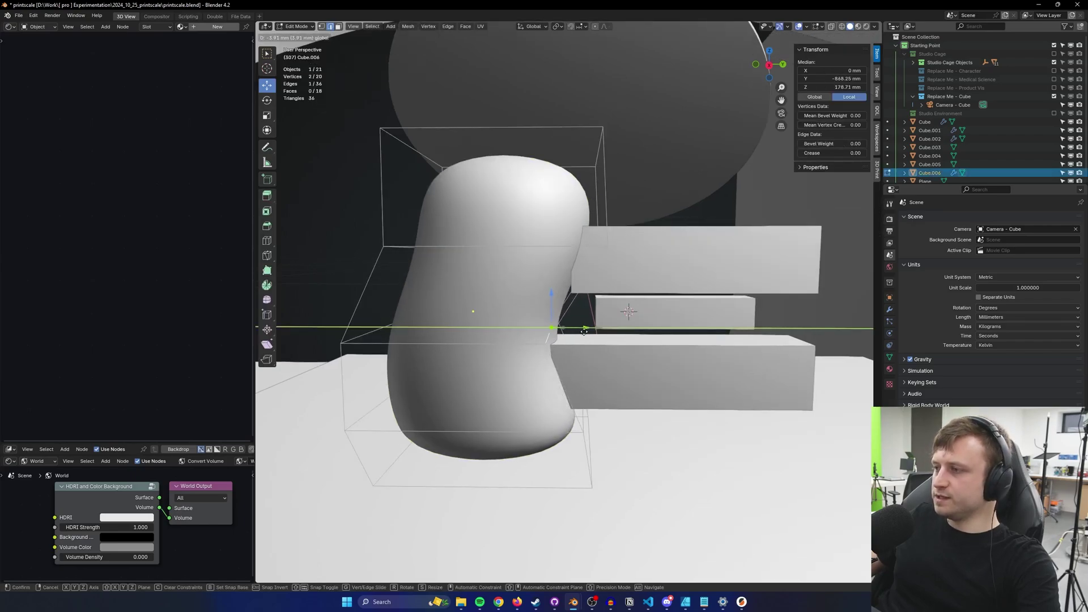
left_click(575, 333)
key("Tab")
- Move the bar between the two blocks about 13.6 mm along negative Y toward the rounded body
left_click(668, 315)
scroll(702, 314, "up", 1)
left_click_drag(731, 314, 710, 313)
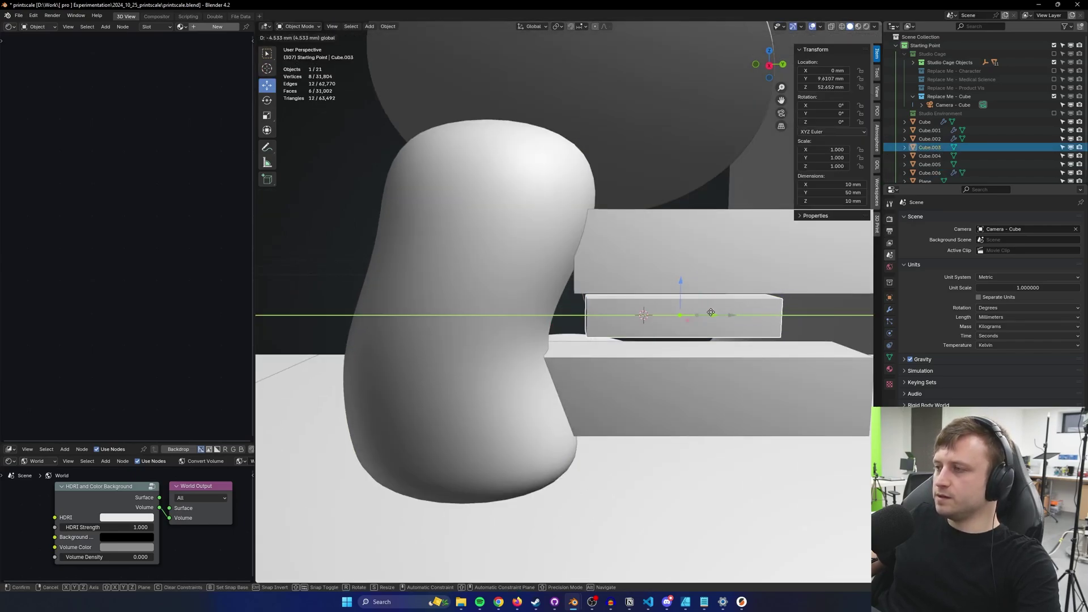
left_click(677, 316)
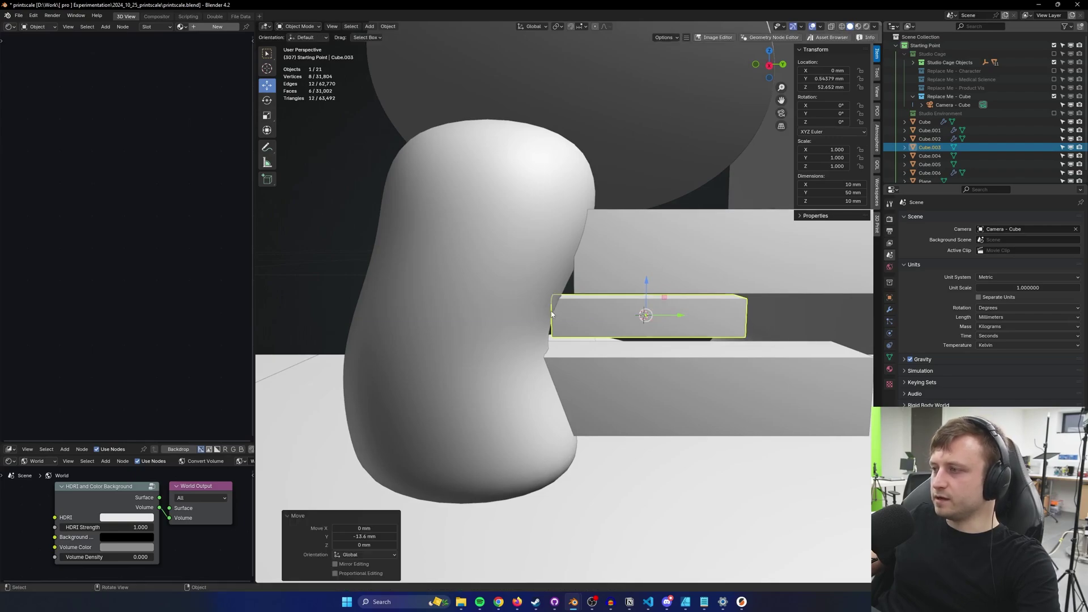
- Snap the 3D cursor to the bar's end face that points toward the rounded body
key("Tab")
scroll(593, 324, "up", 5)
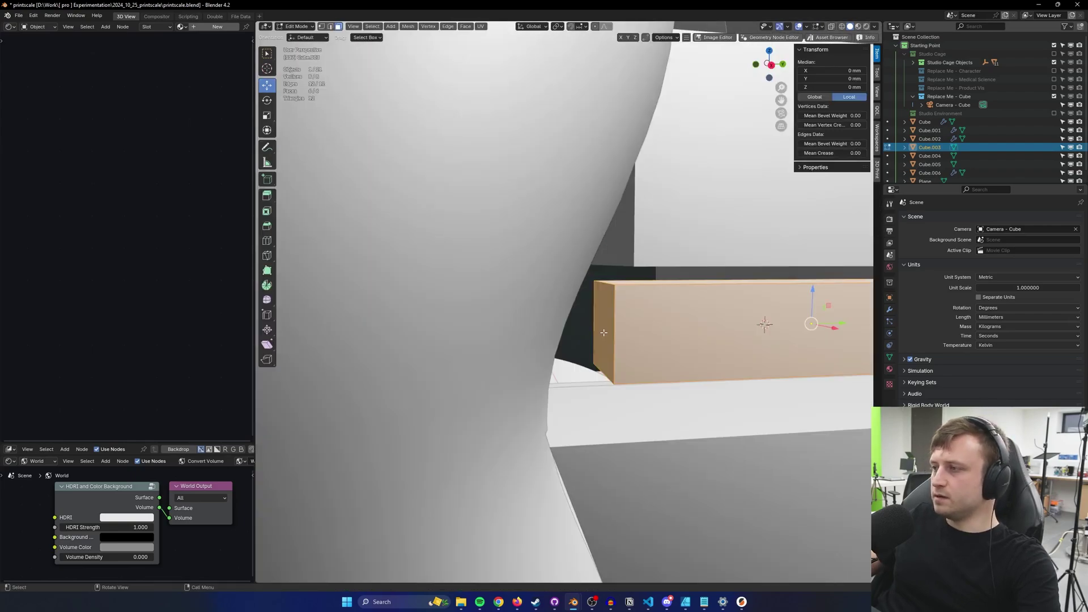
left_click(605, 331)
key("shift+s")
left_click(607, 375)
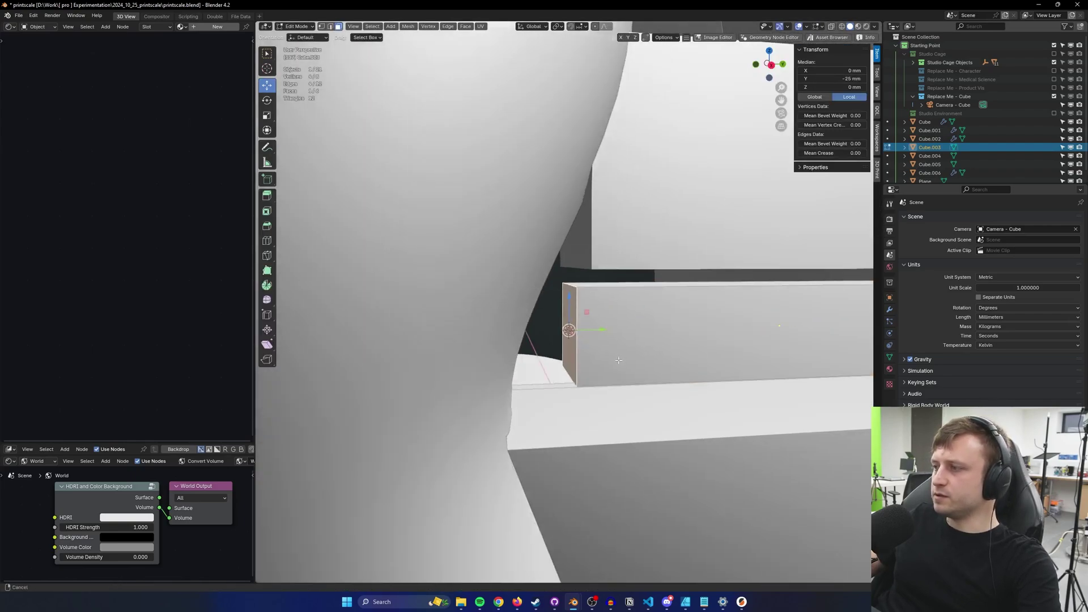
- Add a cylinder at the 3D cursor, scale it down to a pin about 1.3 mm wide and lengthen it outward along Y
key("Tab")
key("shift+a")
mouse_move(572, 342)
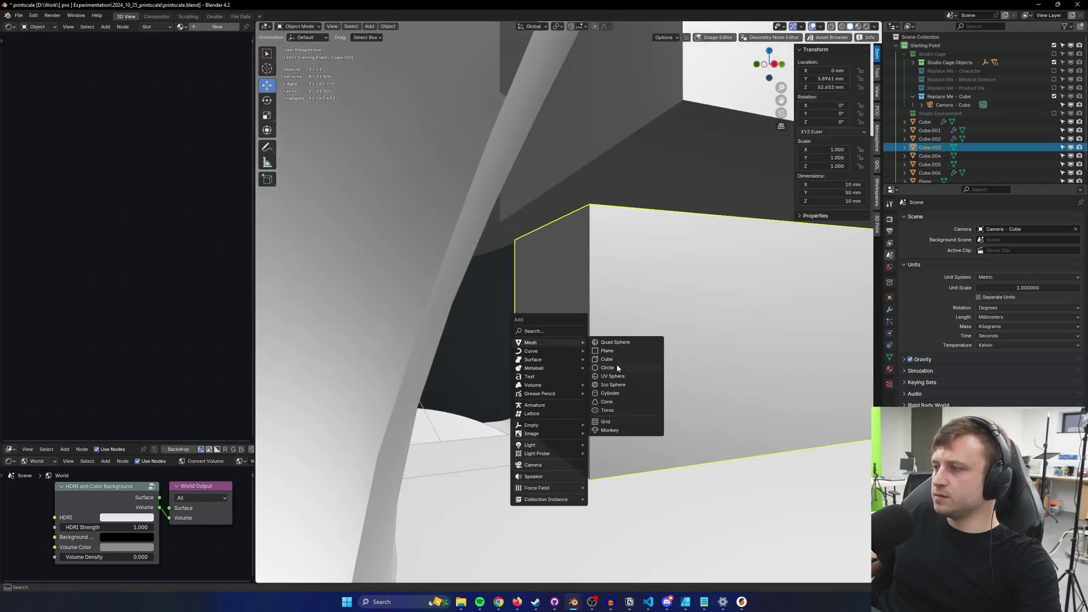
left_click(614, 392)
key("s")
left_click(597, 378)
key("s")
left_click(604, 363)
key("s")
left_click(612, 365)
key("s")
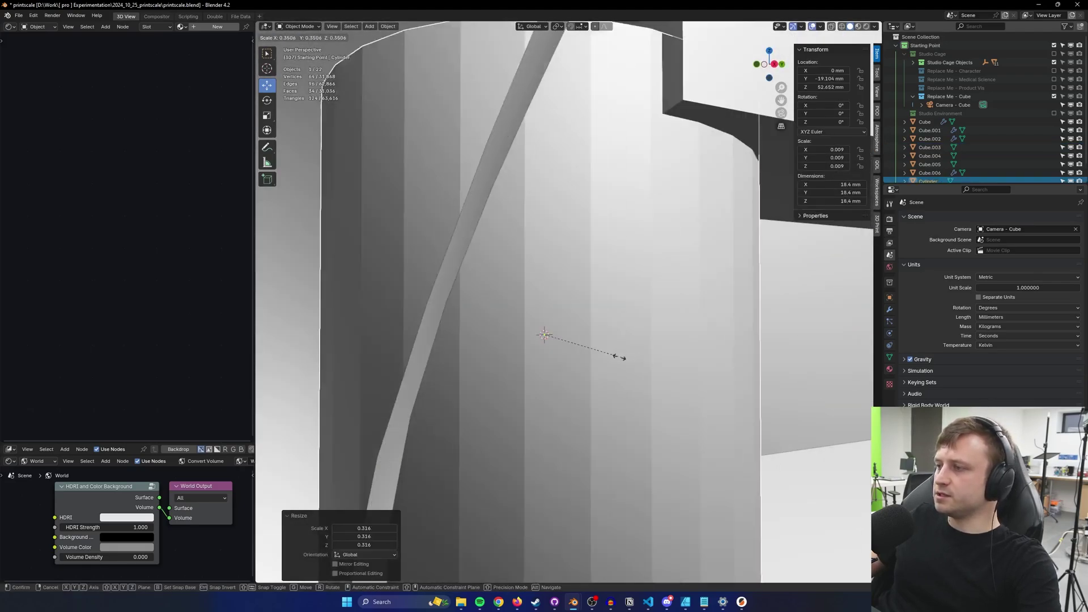
left_click_drag(553, 361, 500, 364)
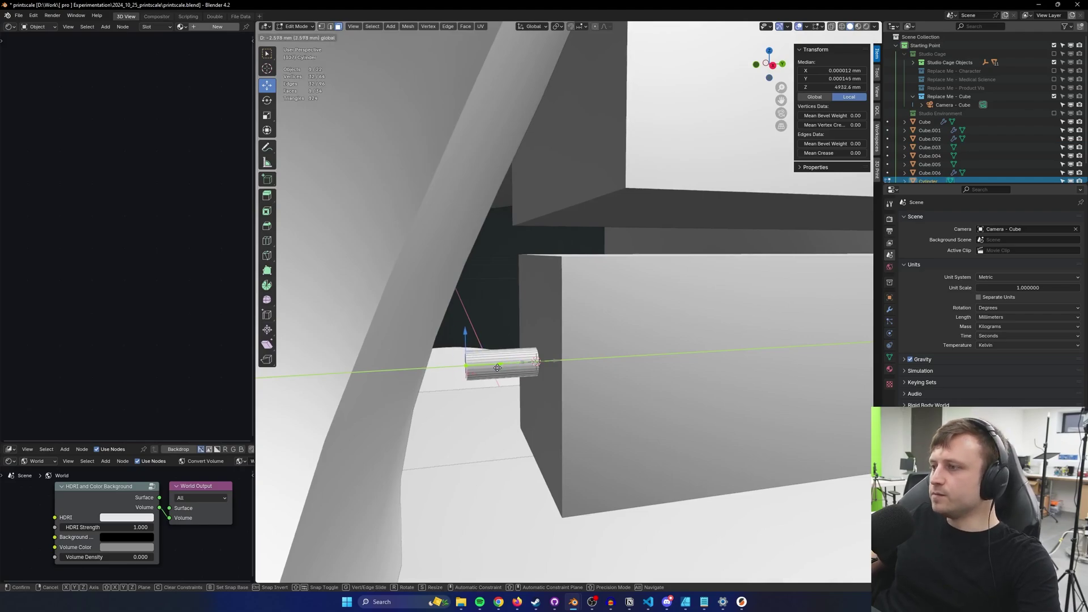
left_click_drag(502, 371, 502, 371)
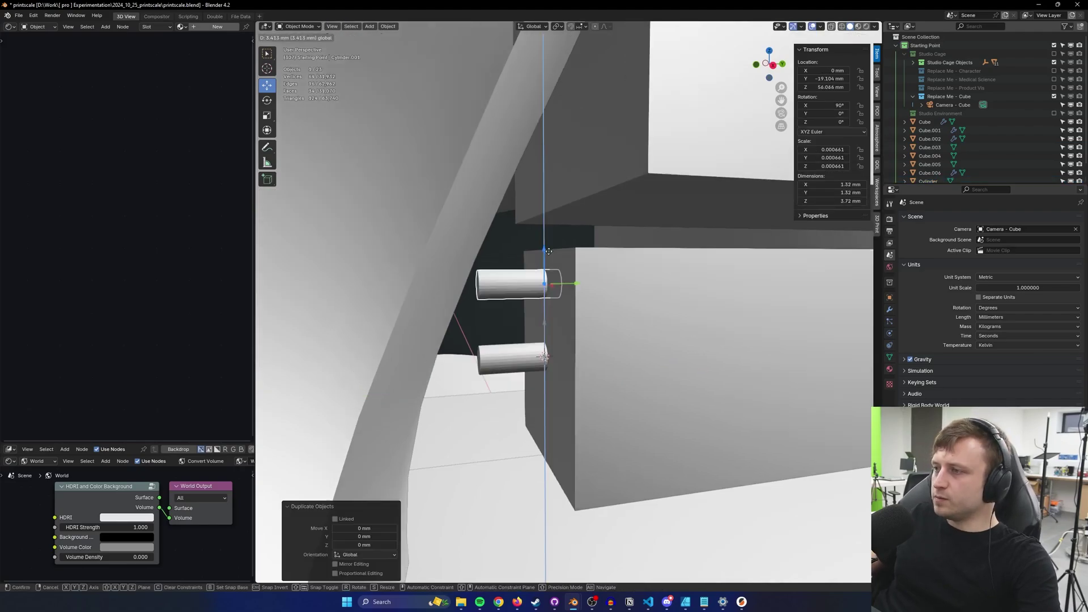
- Place a duplicate of the pin about 3.5 mm higher on the bar's end face, shorten it and taper its outer end
left_click_drag(546, 250, 546, 244)
key("Tab")
left_click_drag(510, 282, 569, 283)
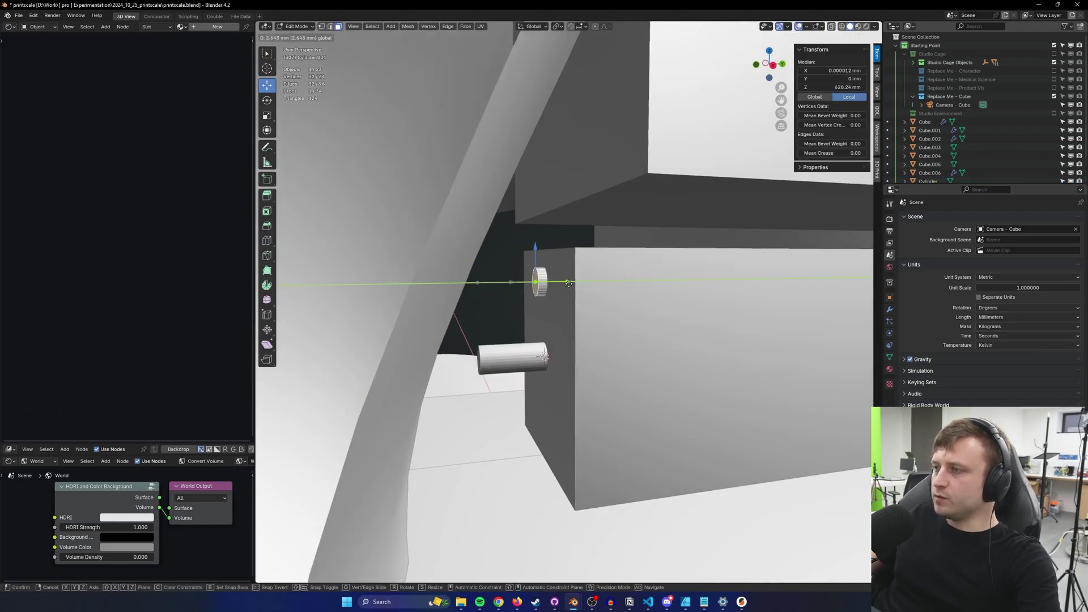
left_click(571, 284)
key("s")
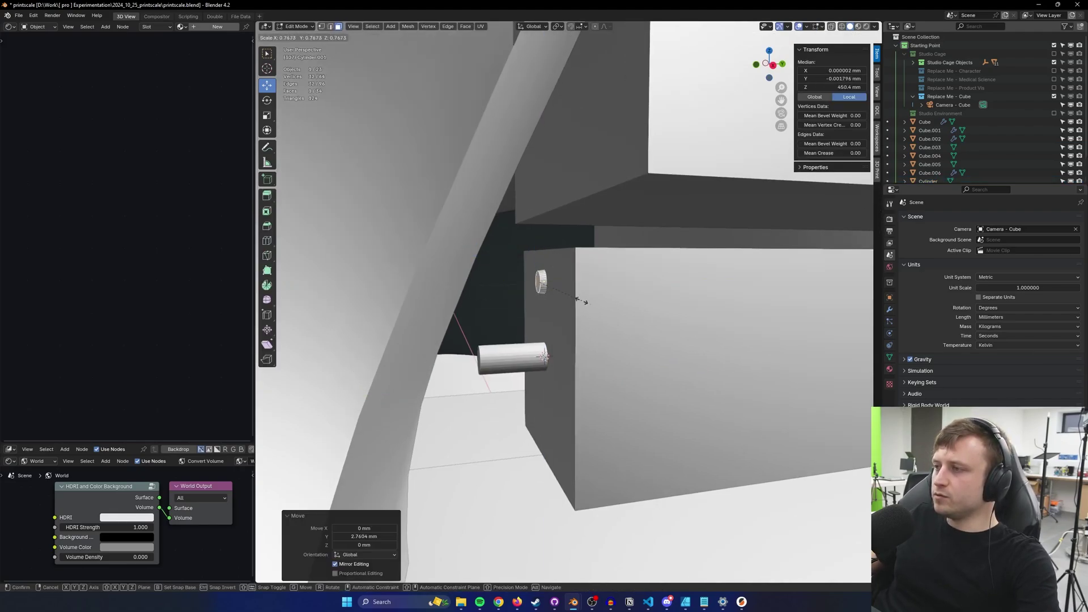
left_click(562, 296)
key("Tab")
- Set the short tapered pin's origin to the 3D cursor
right_click(513, 318)
mouse_move(527, 318)
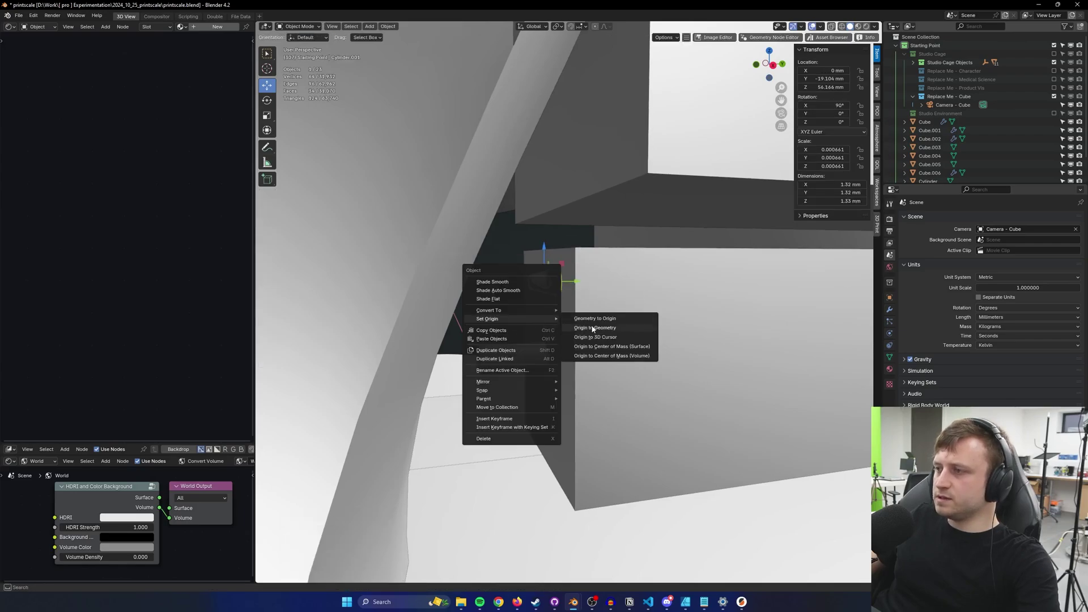
left_click(589, 338)
- Duplicate the tapered pin and rotate the copies about Y to form a ring of eight around the centre pin
middle_click_drag(560, 335, 719, 357)
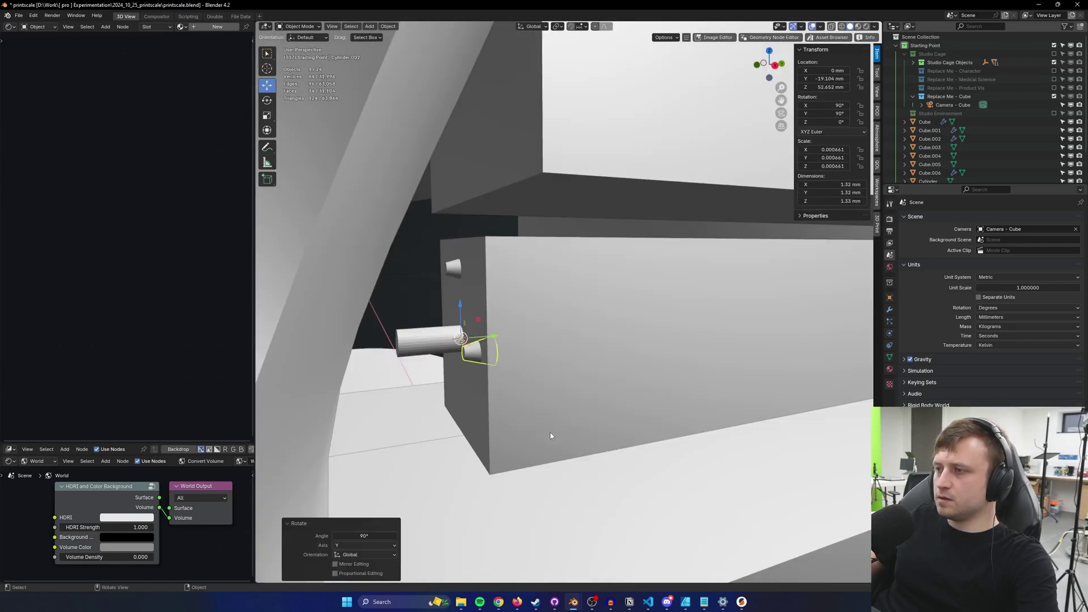
key("shift+d")
right_click(566, 435)
key("r")
key("y")
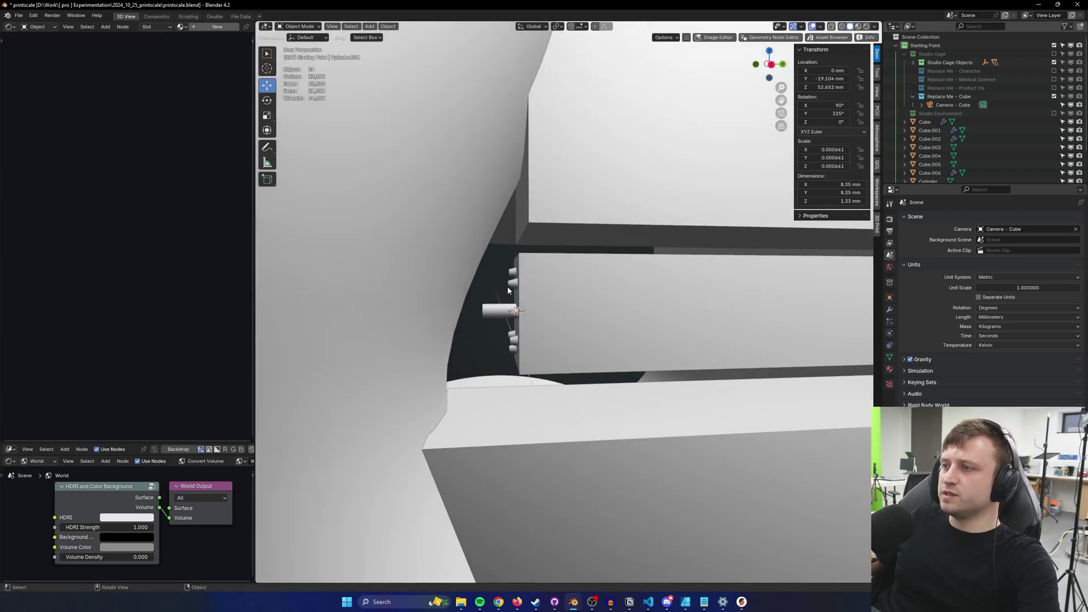
scroll(501, 315, "down", 2)
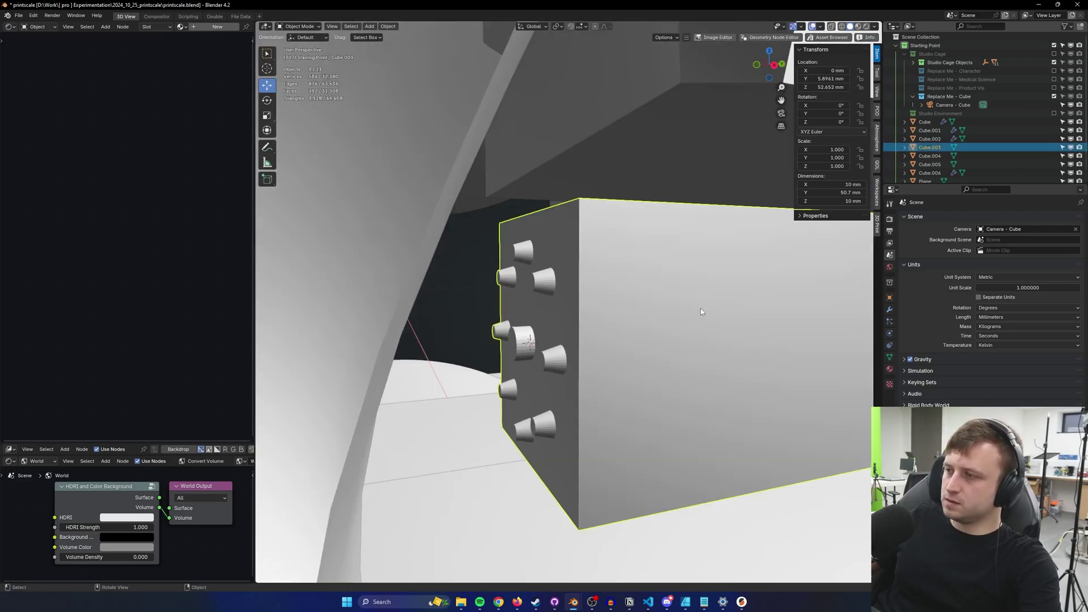
- Move the bar with its studs about 4.7 mm along negative Y into the rounded body's waist
key("alt+a")
scroll(700, 308, "down", 6)
left_click(626, 321)
middle_click_drag(627, 320, 590, 318)
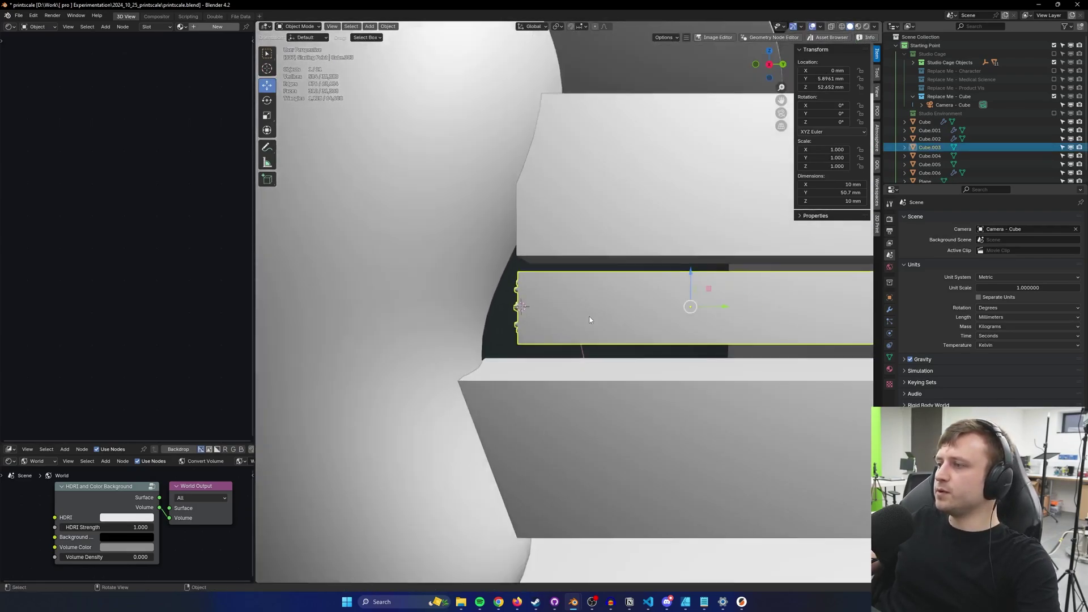
scroll(590, 319, "down", 3)
key("g")
key("y")
left_click(629, 356)
- Adjust the upper block's underside face along Z so that it meets the top of the bar
left_click(629, 360)
key("Tab")
key("alt+a")
left_click(630, 338)
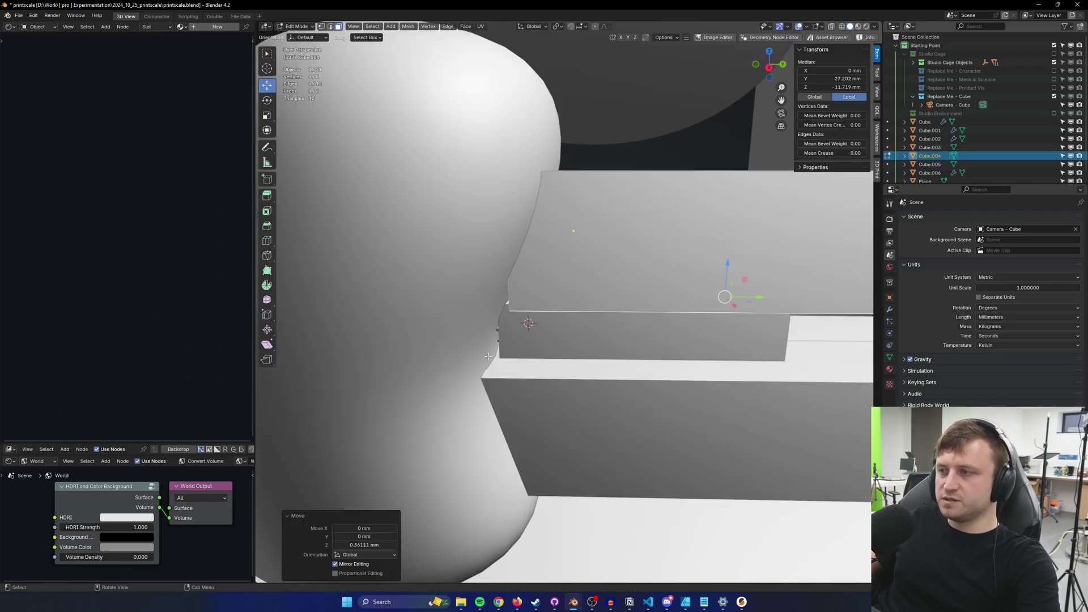
middle_click_drag(489, 356, 615, 284)
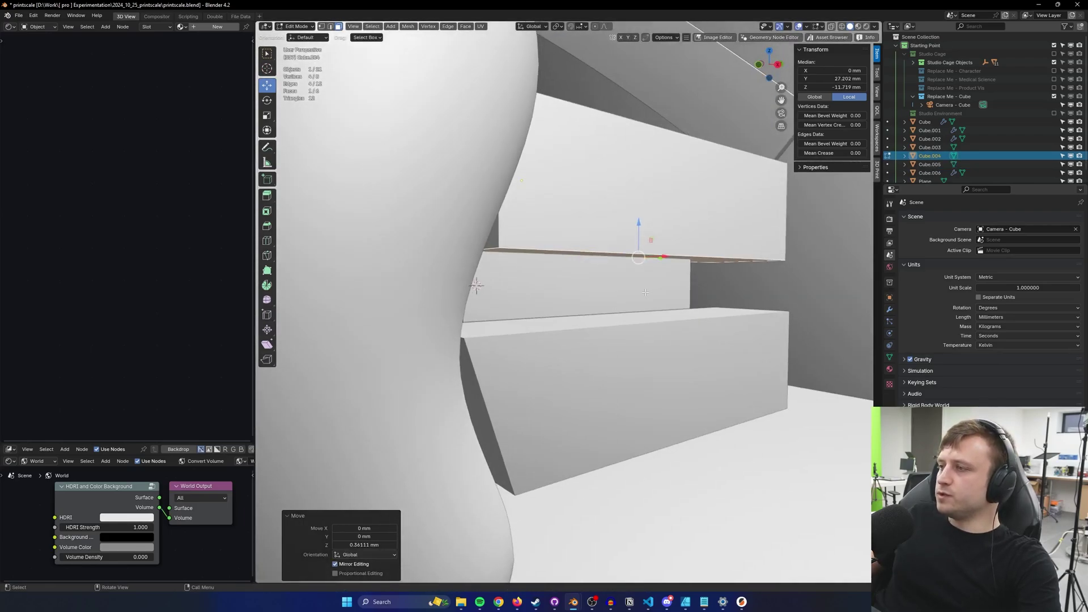
- Inset the bar's long side face and extrude it about 6.4 mm outward as a handle
key("Tab")
left_click(680, 291)
key("Tab")
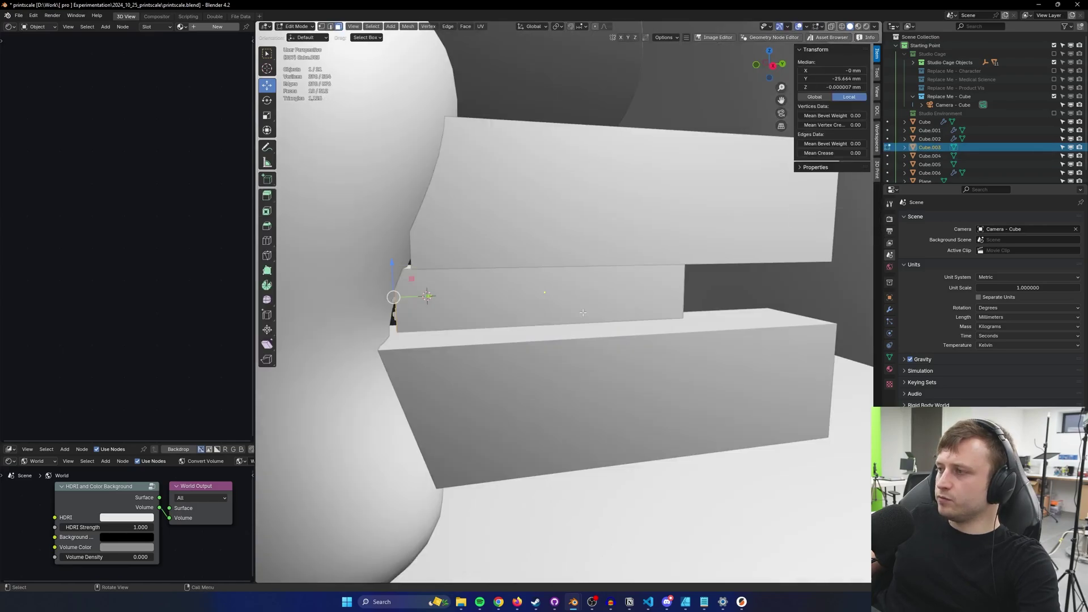
left_click(579, 315)
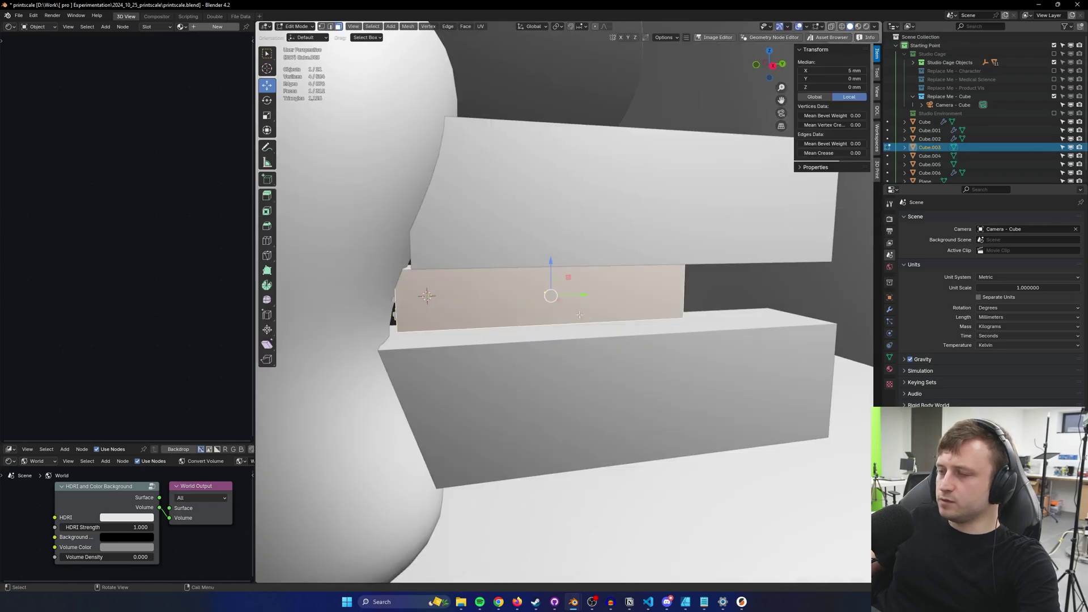
key("i")
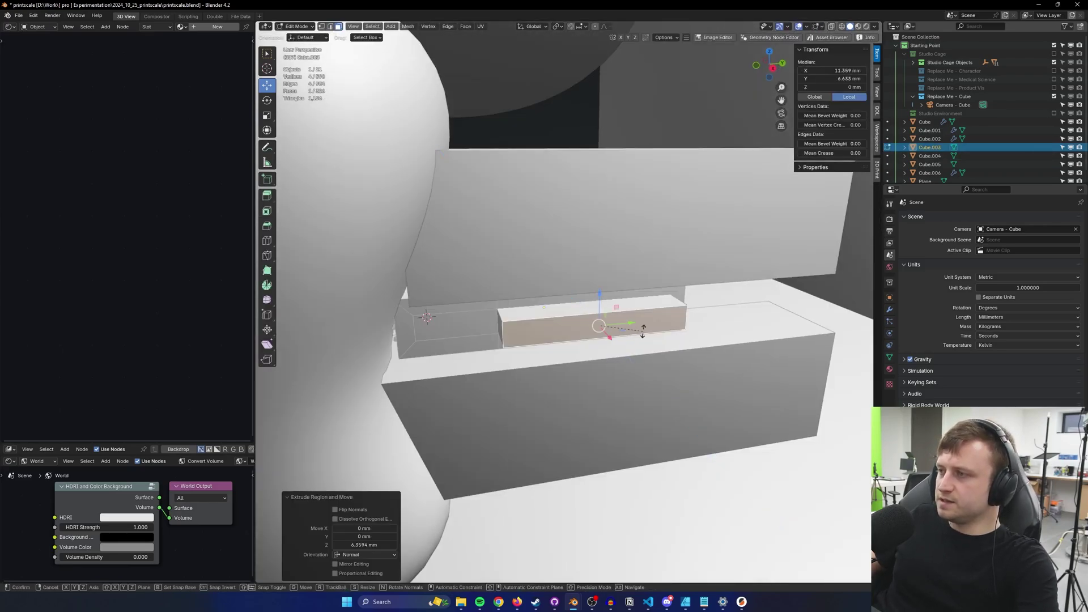
- Try to rotate the handle's outer face about Z and undo the rotation
key("r")
key("z")
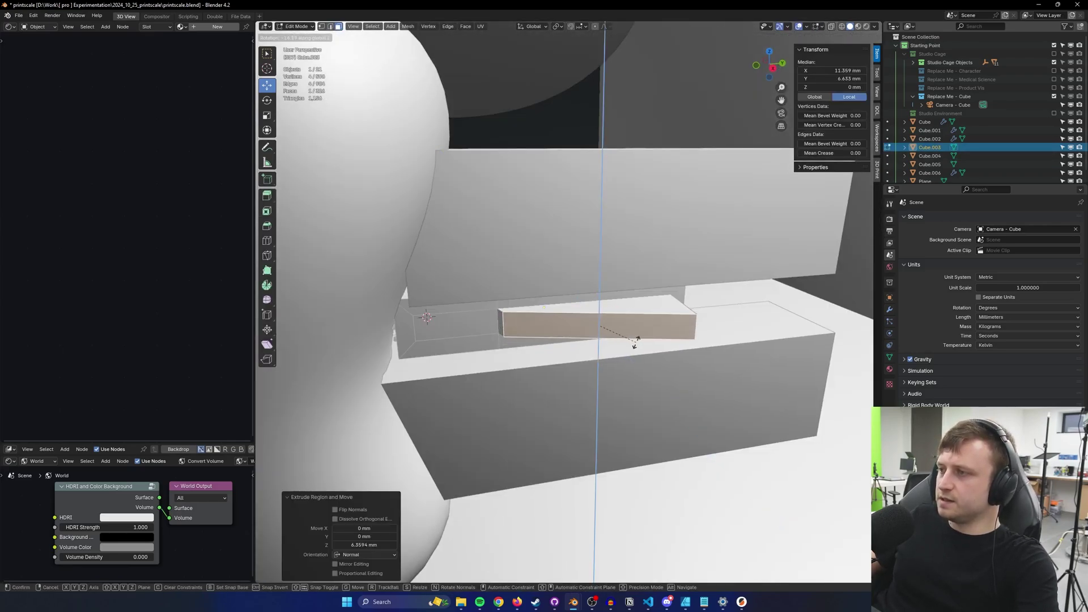
left_click(637, 341)
middle_click_drag(638, 341, 622, 357)
key("ctrl+z")
- Pull the handle's outer edge nearest the rounded body in toward the bar to form a wedge and return to Object Mode
key("Tab")
left_click(612, 419)
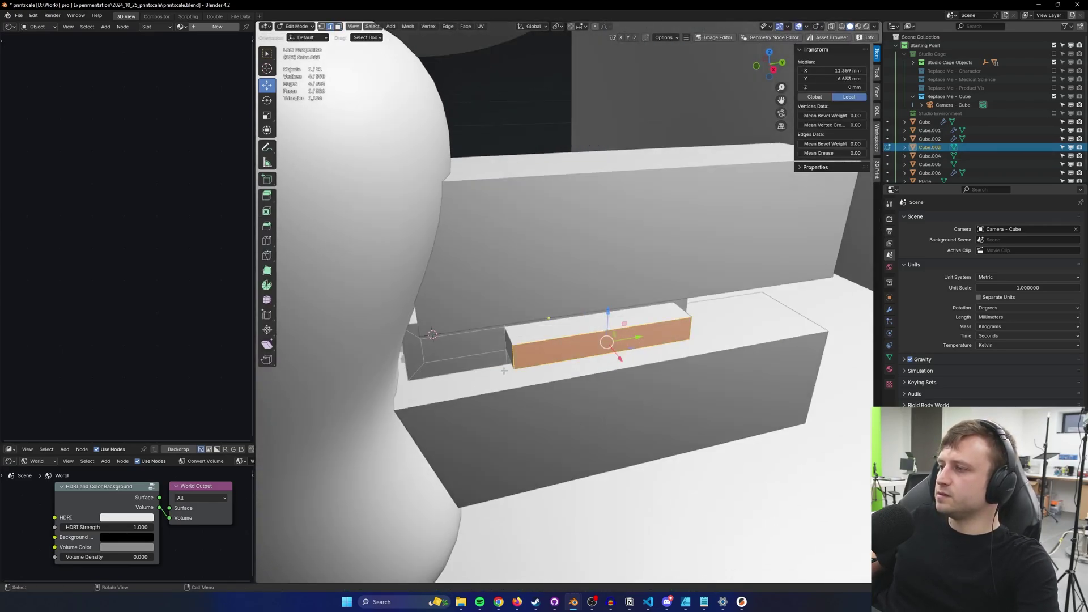
left_click(515, 359)
left_click_drag(520, 374, 513, 359)
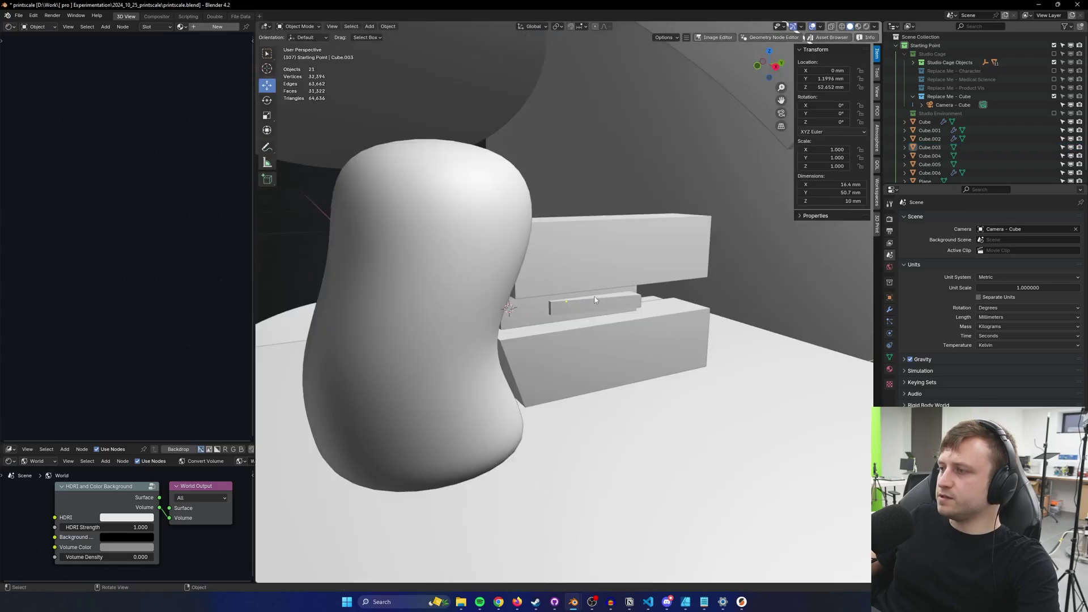
middle_click_drag(572, 323, 550, 187)
middle_click_drag(563, 300, 534, 305)
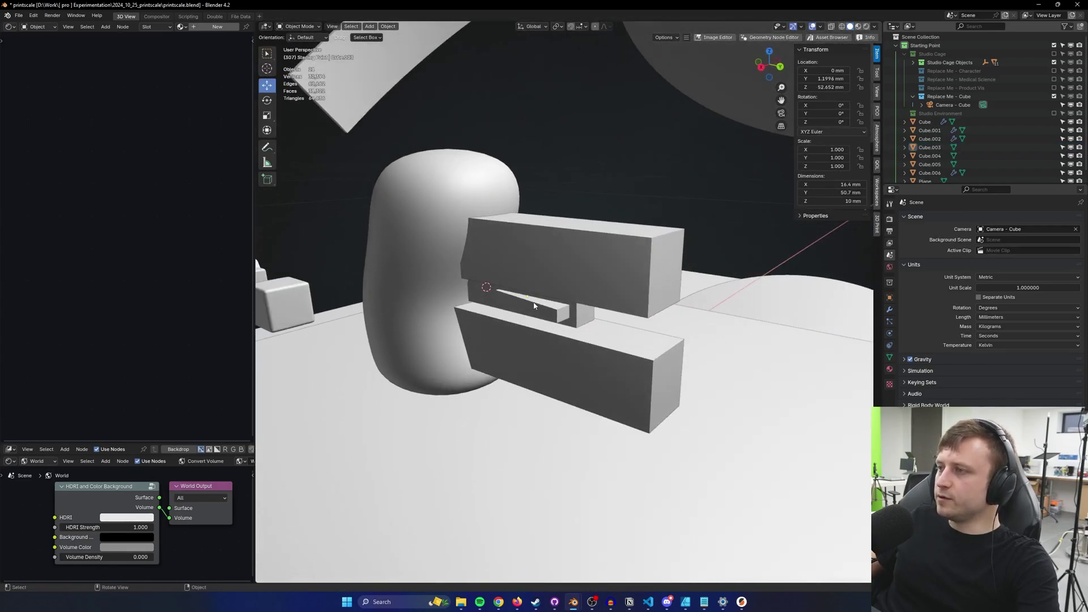
middle_click_drag(431, 317, 484, 305)
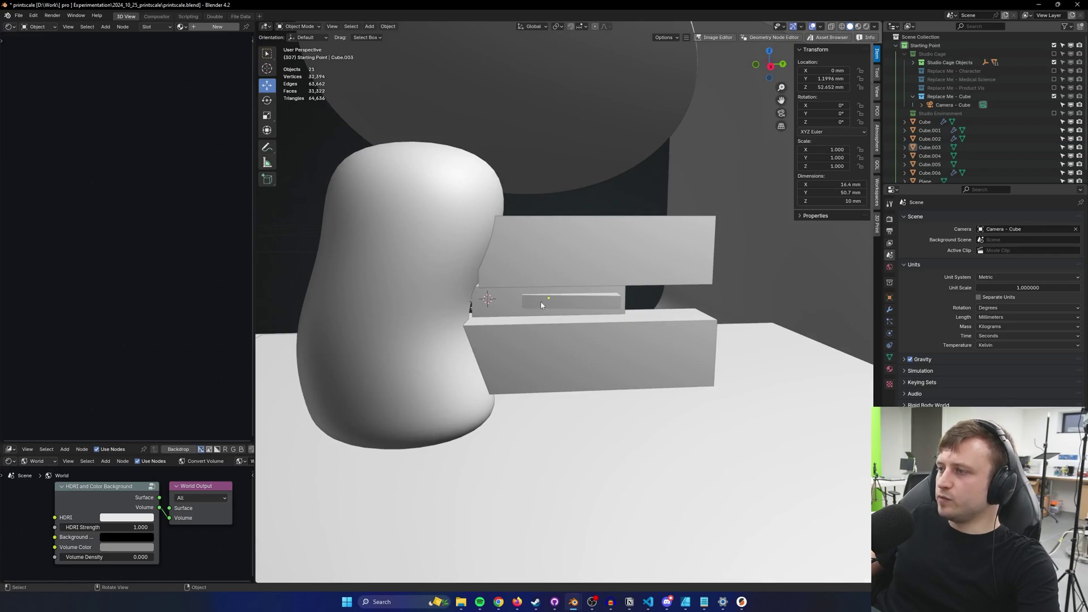
middle_click_drag(690, 309, 644, 322)
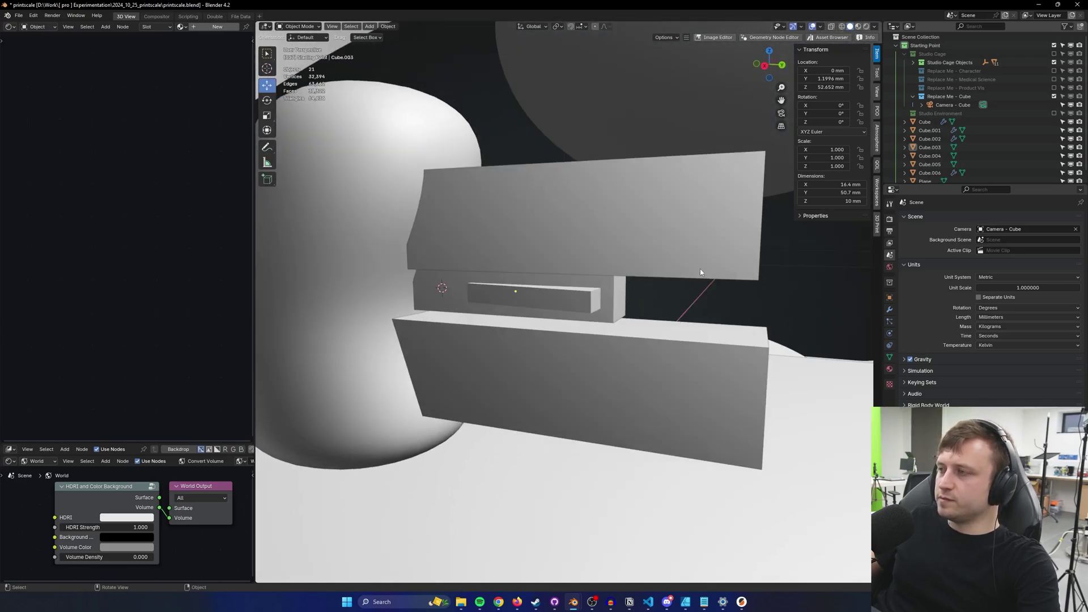
middle_click_drag(700, 272, 504, 299)
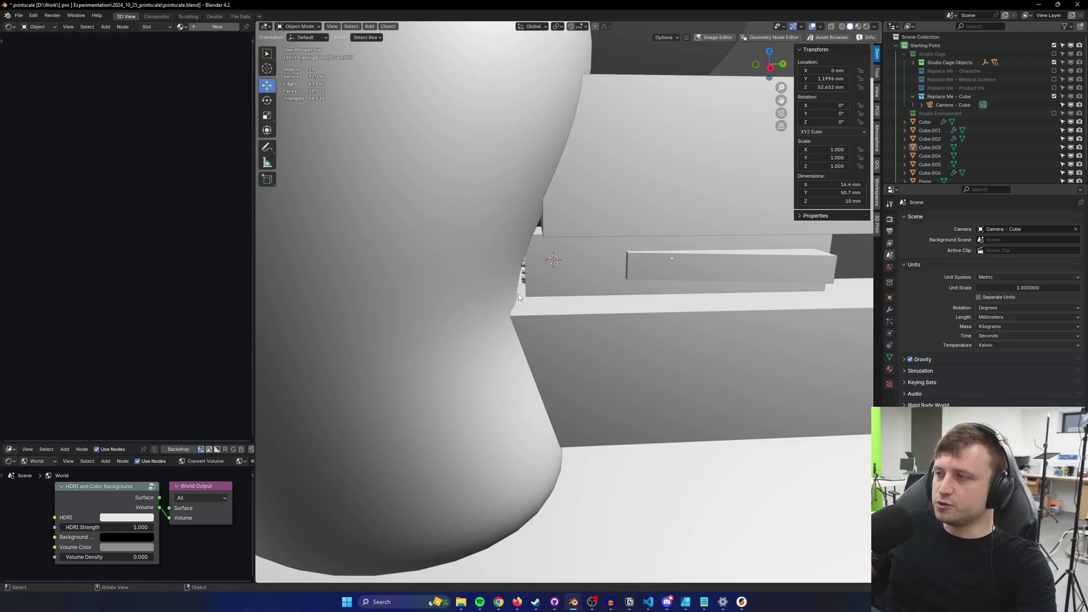
- Move the bar about 11.3 mm along positive Y, away from the rounded body
middle_click_drag(522, 320, 653, 268)
left_click(654, 268)
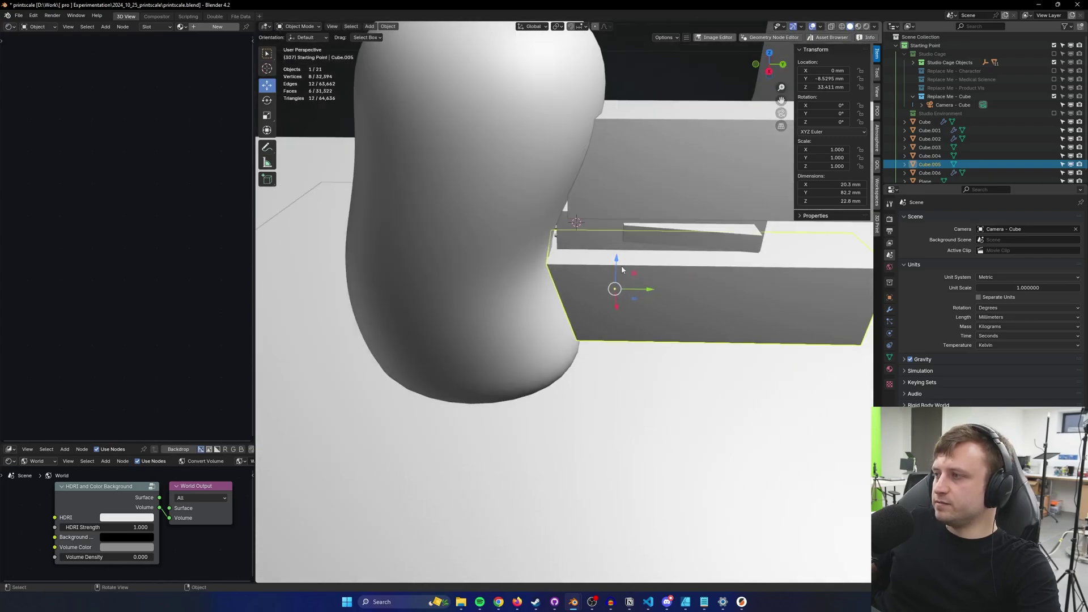
scroll(577, 250, "up", 4)
middle_click_drag(577, 250, 638, 262)
left_click(596, 255)
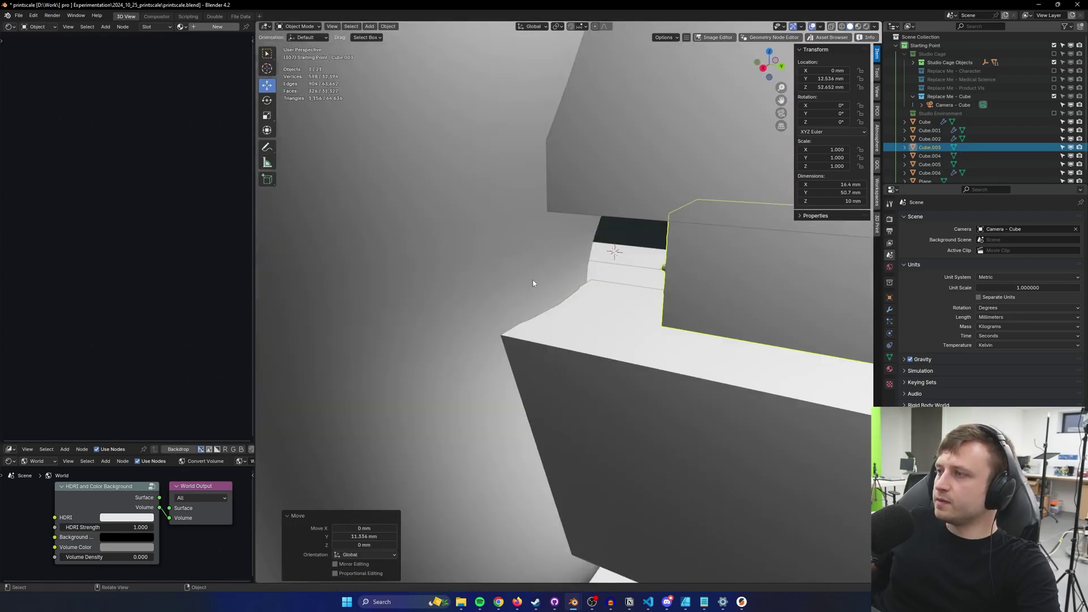
- Add lengthwise loop cuts to the lower block
middle_click_drag(533, 280, 555, 247)
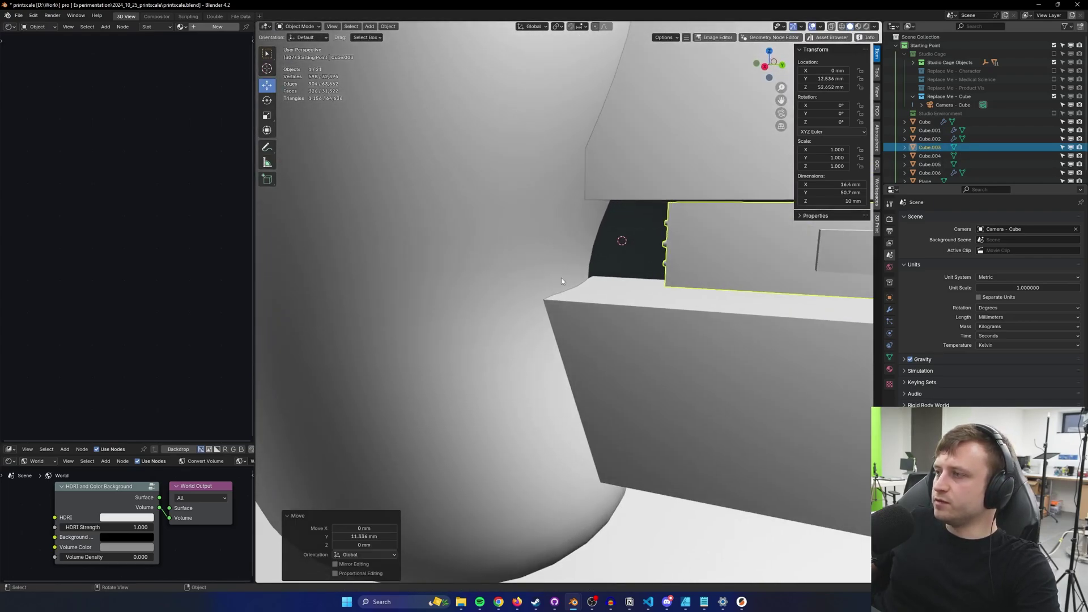
scroll(561, 281, "down", 4)
middle_click_drag(577, 290, 607, 296)
left_click(613, 303)
left_click_drag(682, 339, 681, 337)
scroll(592, 291, "up", 5)
middle_click_drag(546, 289, 496, 266)
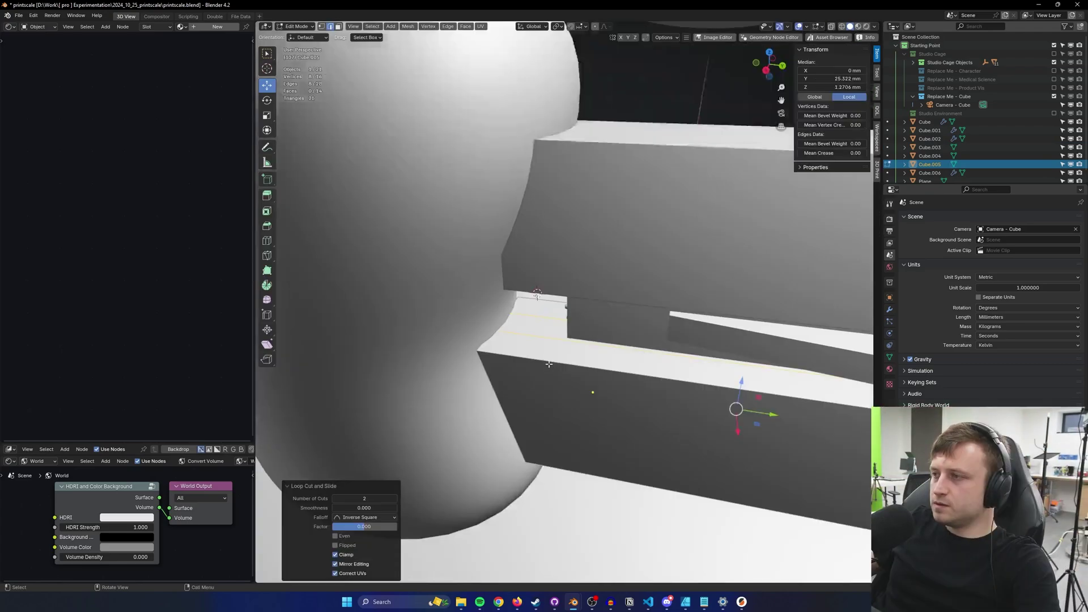
- Try to lower the middle top edge at the lower block's body-facing end by about 2.9 mm along Z
key("ctrl+Tab")
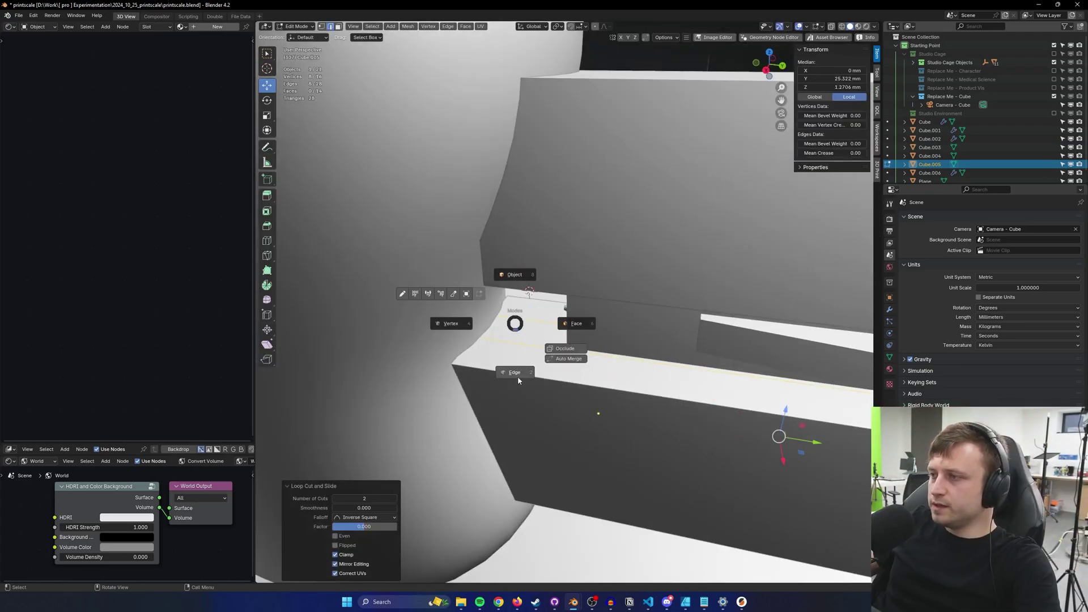
left_click(518, 377)
middle_click_drag(515, 368, 510, 351)
left_click(474, 306)
left_click_drag(474, 274, 477, 296)
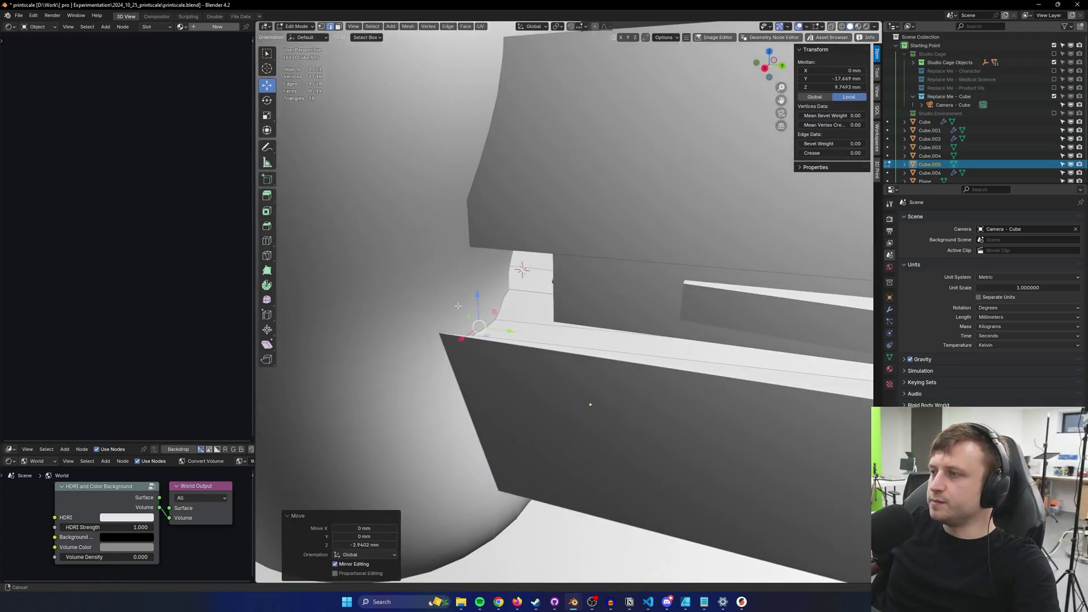
- Undo the edge edits on the lower block back to its lengthwise loop cuts
middle_click_drag(458, 306, 594, 327, "shift")
left_click(538, 338, "alt")
left_click(538, 297)
scroll(594, 328, "down", 2)
key("ctrl+z")
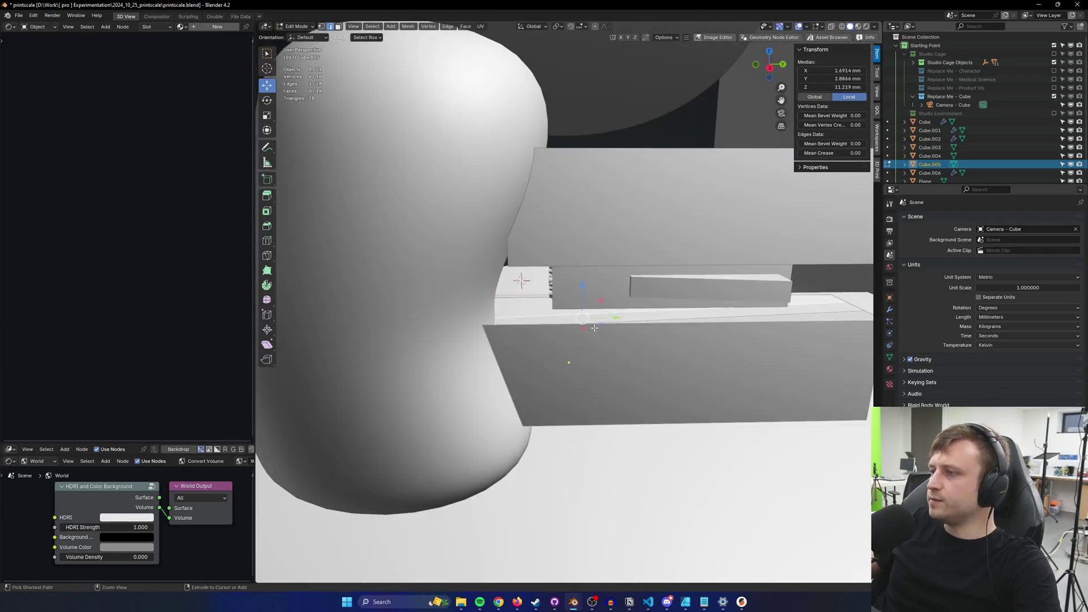
key("ctrl+z")
key("ctrl+z")
key("ctrl+z")
- Add a dense set of crosswise loop cuts along the lower block's length
key("ctrl+r")
scroll(640, 323, "up", 20)
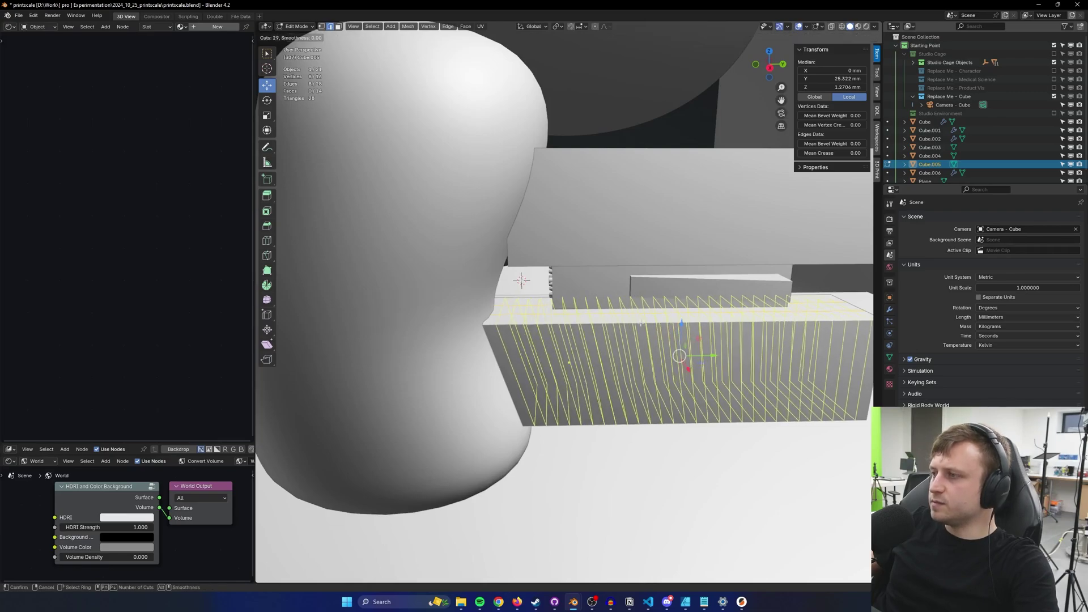
scroll(640, 321, "up", 20)
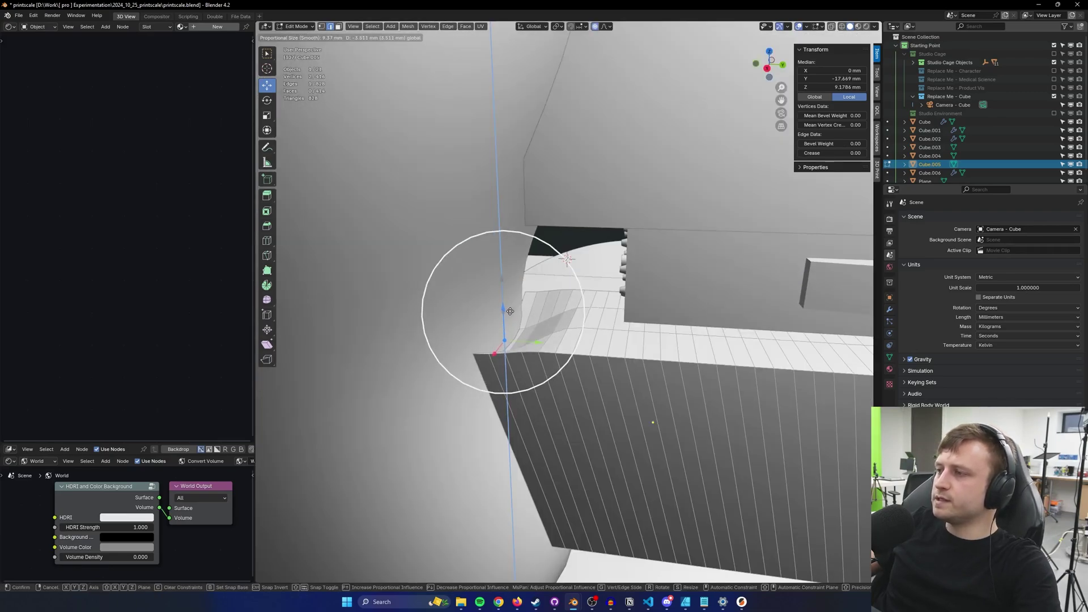
- Raise the lower block's body-facing top edge to about 17.3 mm local Z with smooth proportional editing and rotate it -22.9° about X
left_click_drag(510, 311, 509, 307)
scroll(510, 309, "up", 1)
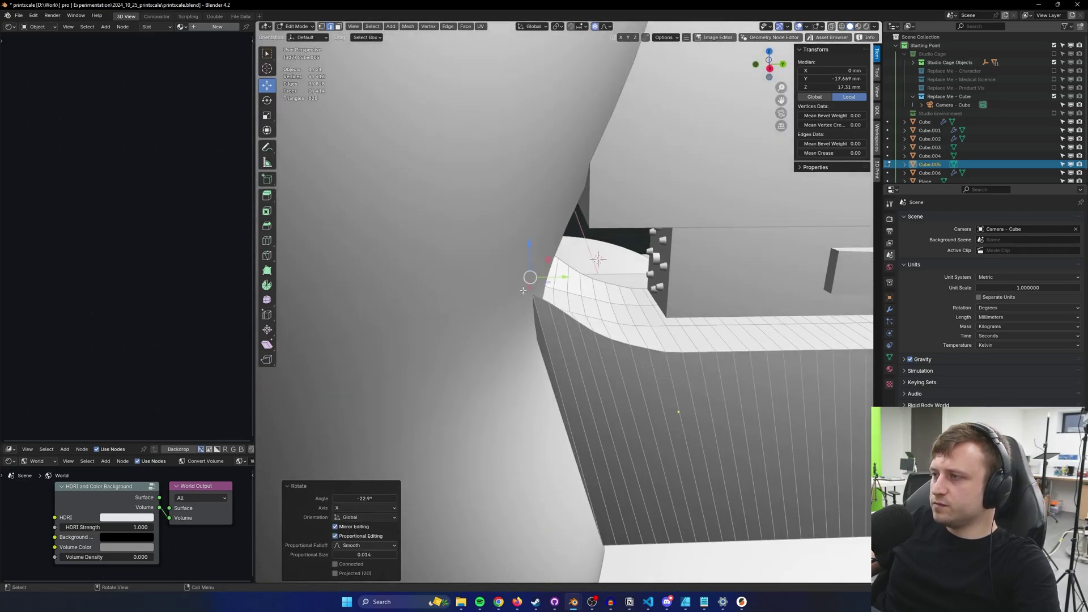
- Move the lower block's raised end edge about -1.03 mm along global Y with smooth proportional editing
middle_click_drag(538, 283, 499, 276)
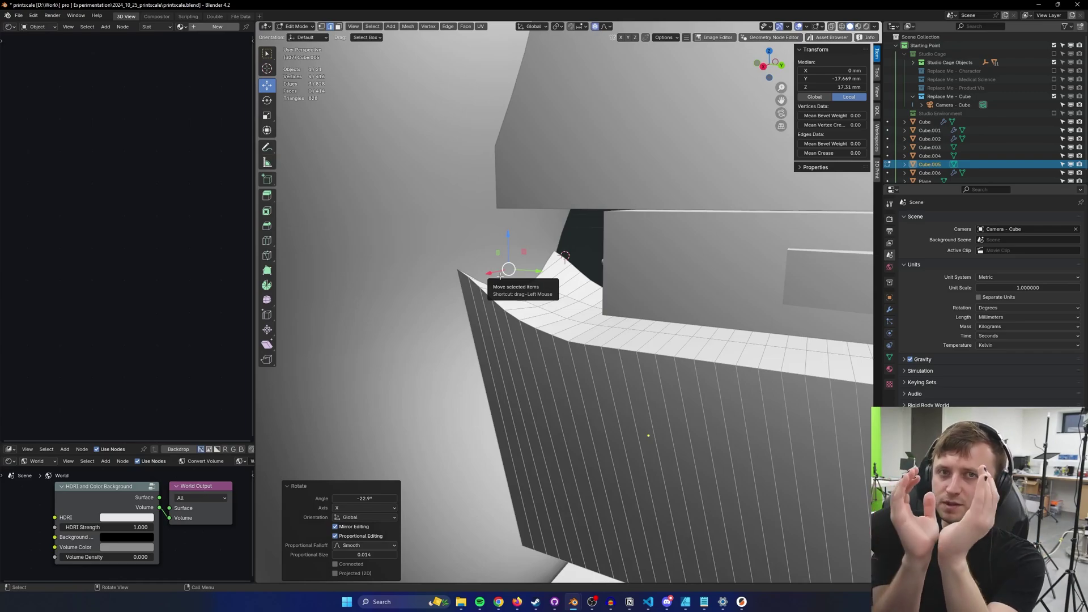
middle_click_drag(499, 276, 542, 262)
key("g")
key("y")
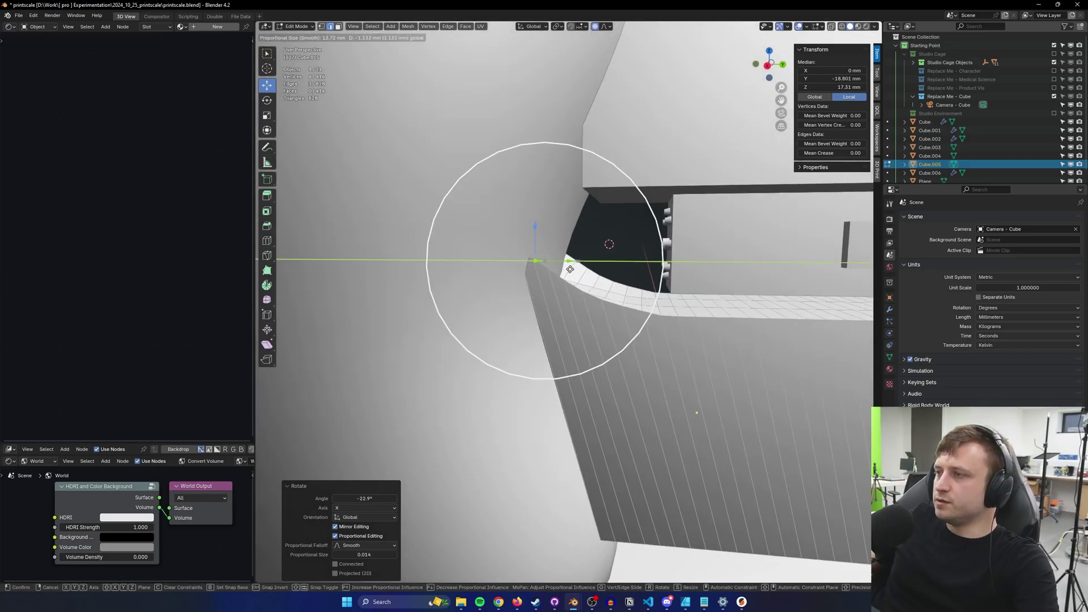
left_click(568, 270)
middle_click_drag(526, 232, 523, 306)
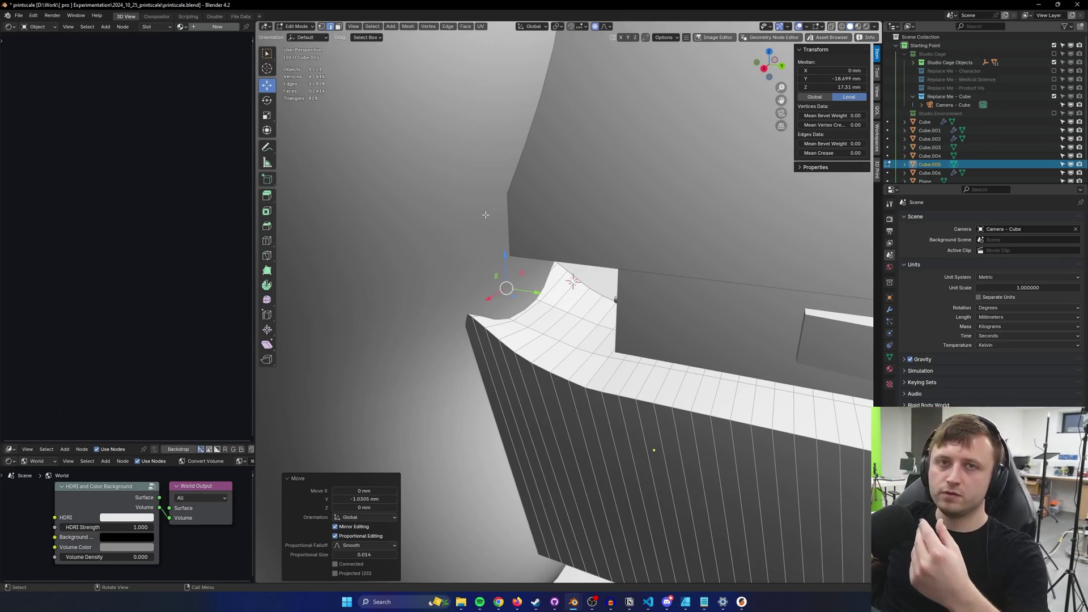
middle_click_drag(447, 233, 533, 311)
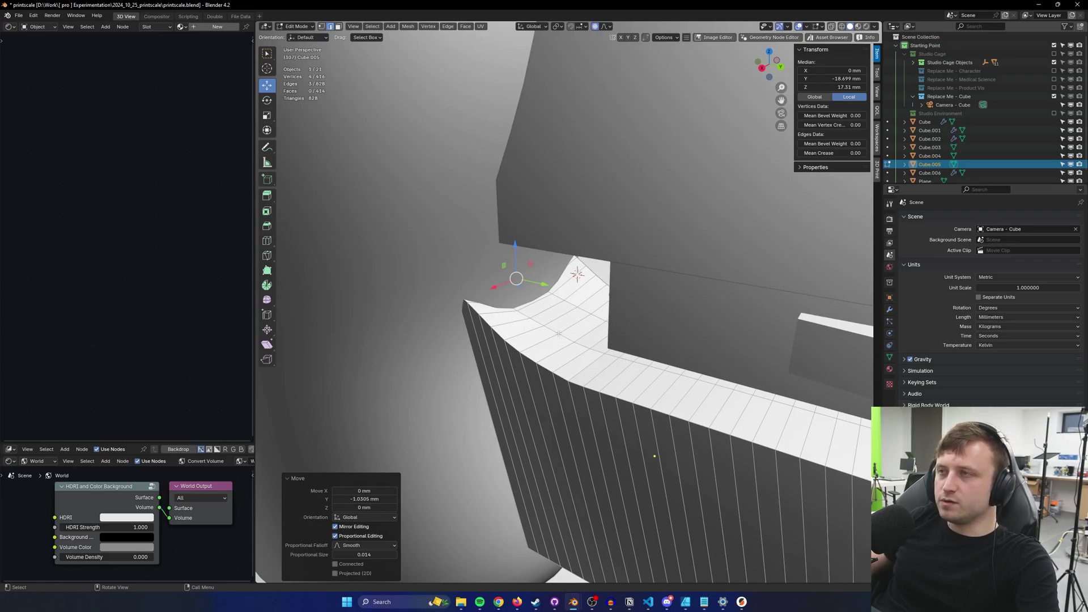
- Add two centred lengthwise loop cuts to the upper block
scroll(558, 333, "down", 8)
middle_click_drag(558, 333, 493, 272)
key("Tab")
key("alt+a")
left_click(609, 280)
scroll(533, 272, "up", 3)
key("Tab")
key("ctrl+r")
scroll(554, 251, "up", 1)
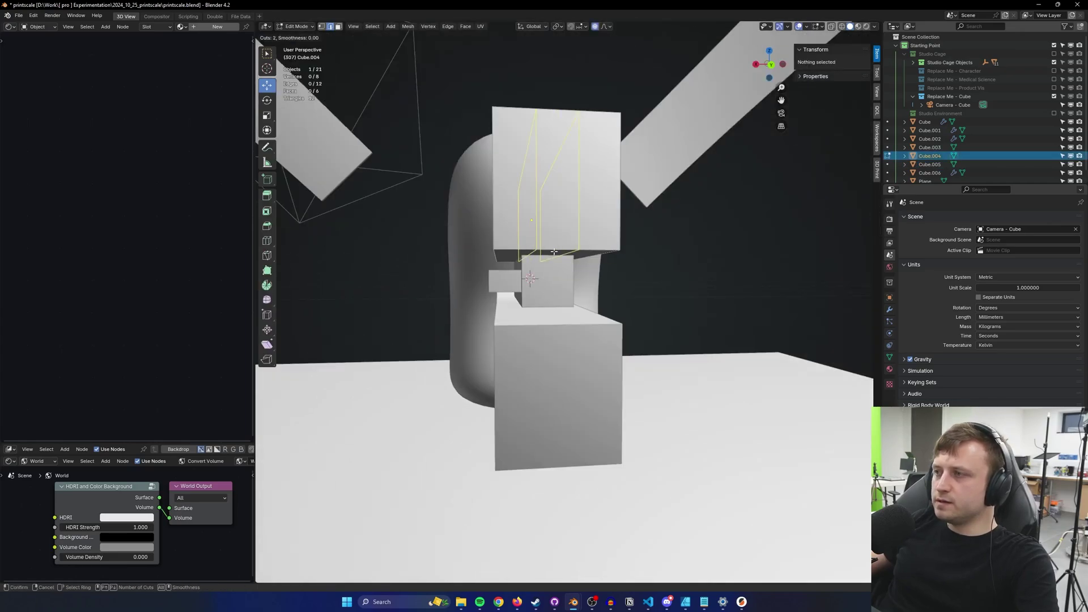
left_click(554, 251)
right_click(554, 252)
- Turn proportional editing off and spread the upper block's two loop cuts apart along X
mouse_move(558, 252)
middle_mouse_down()
mouse_move(541, 264)
mouse_move(628, 250)
mouse_move(547, 242)
mouse_move(546, 263)
mouse_move(518, 236)
mouse_move(561, 244)
middle_mouse_up()
key("s")
key("x")
right_click(620, 263)
key("o")
key("s")
key("x")
left_click(631, 255)
- Recess a groove into the middle of the upper block's underside and extrude one side face outward 5.082 mm
key("3")
left_click(561, 241)
scroll(545, 250, "up", 2)
key("e")
left_click(544, 238)
scroll(547, 246, "up", 3)
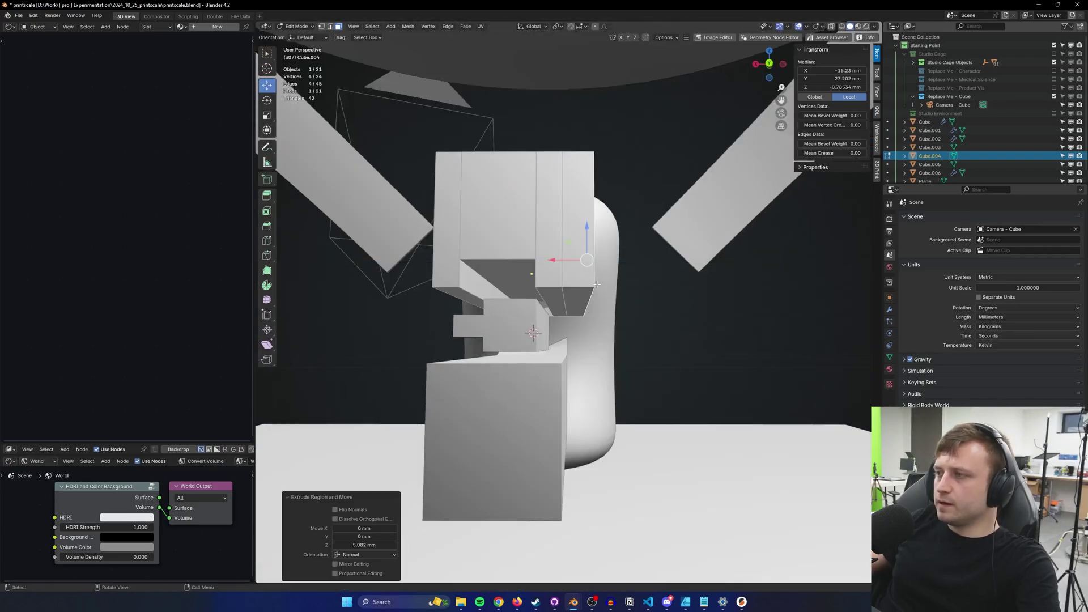
- Extrude the underside of the upper block's side overhang down to the lower block's base to form a side wall
left_click(578, 300)
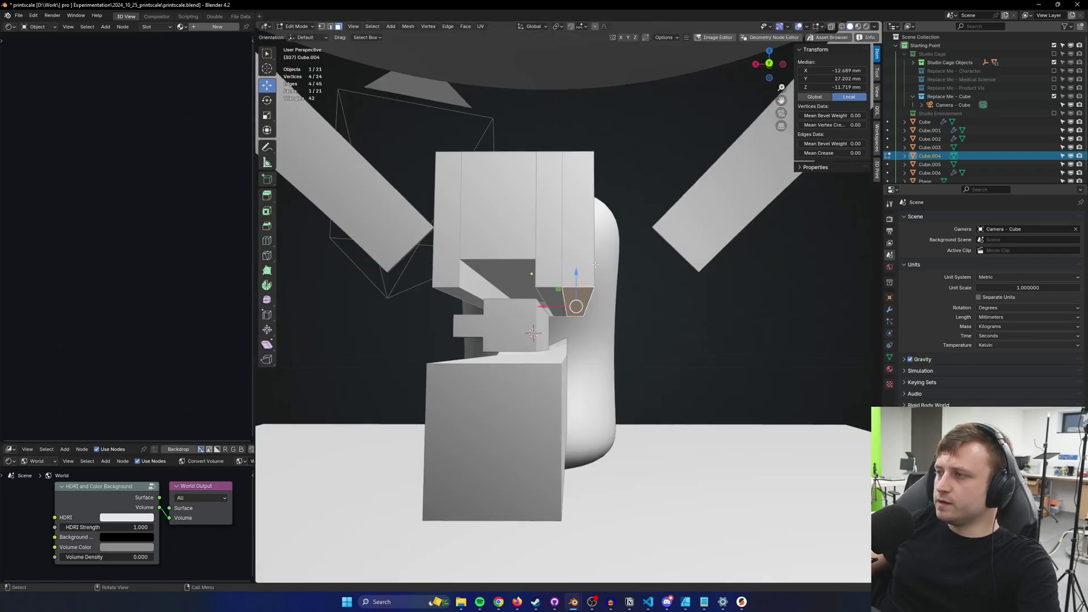
key("e")
left_click(585, 410)
key("Tab")
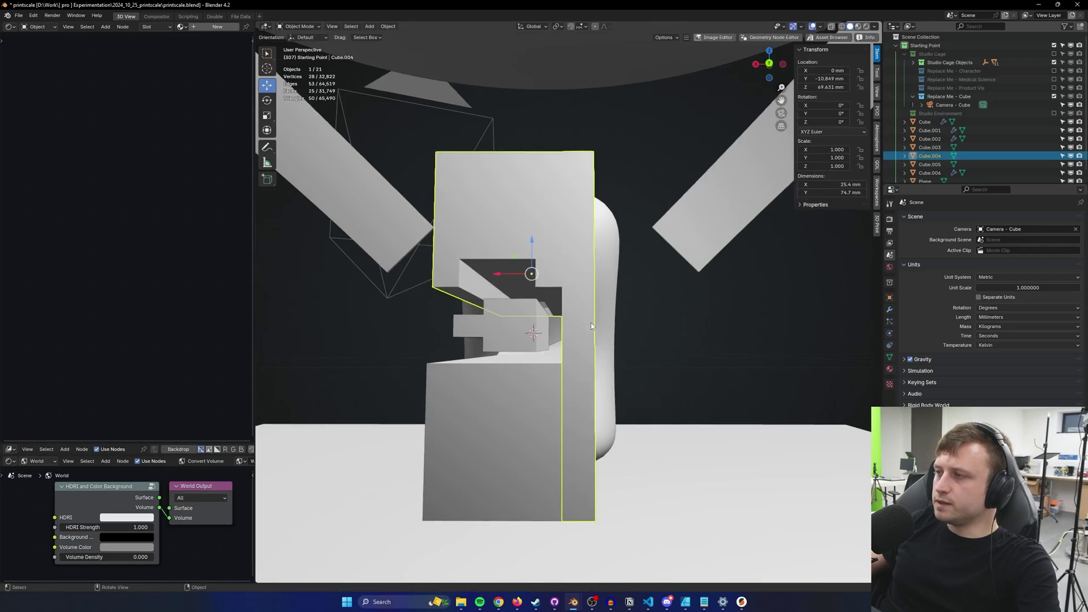
key("alt+a")
- Extrude the middle strip of the lower block's top faces down 3.0961 mm to form a channel
middle_click_drag(536, 372, 558, 243)
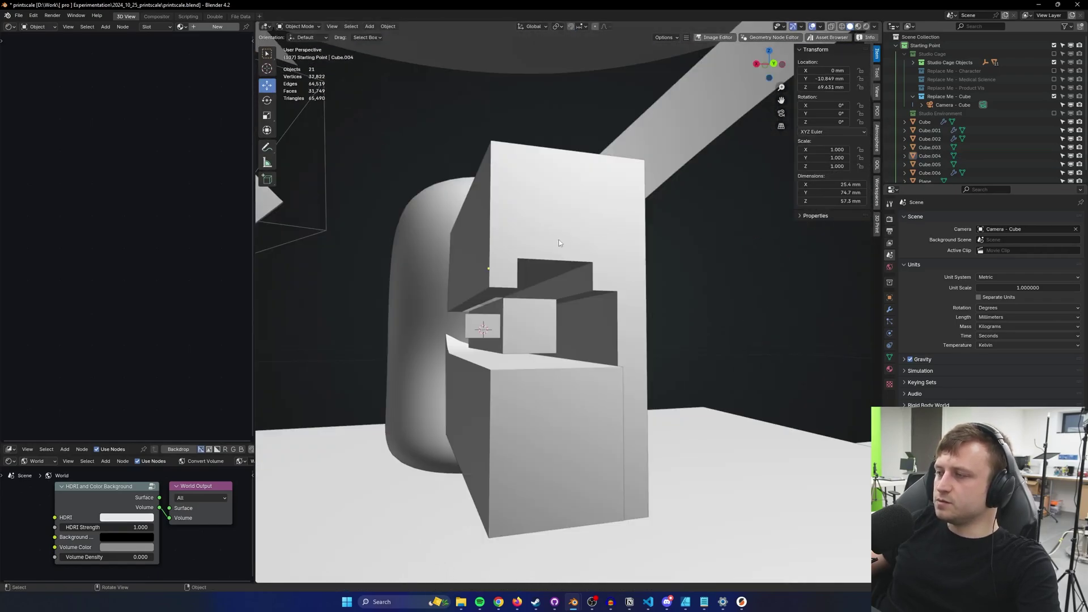
middle_click_drag(482, 349, 749, 408)
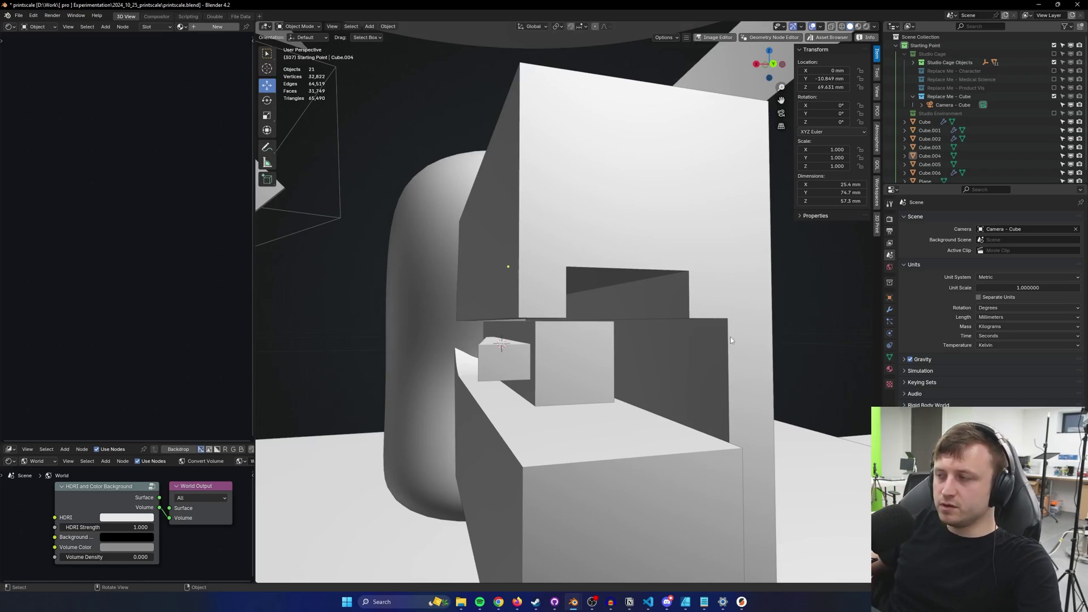
middle_click_drag(686, 457, 804, 430)
left_click(842, 361)
key("Tab")
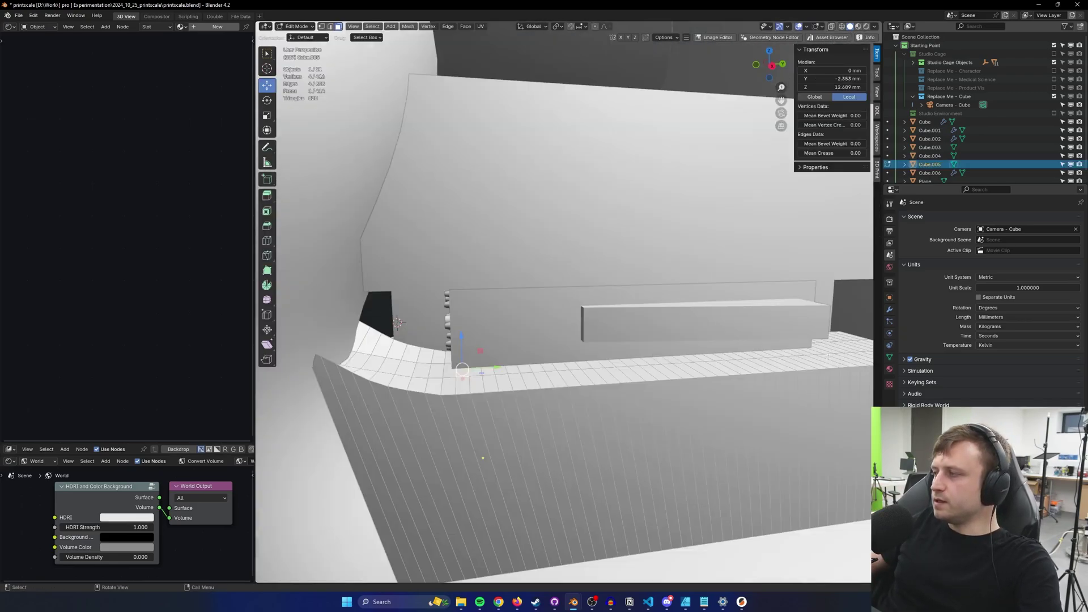
middle_click_drag(827, 356, 655, 327)
left_click(689, 411, "ctrl")
key("e")
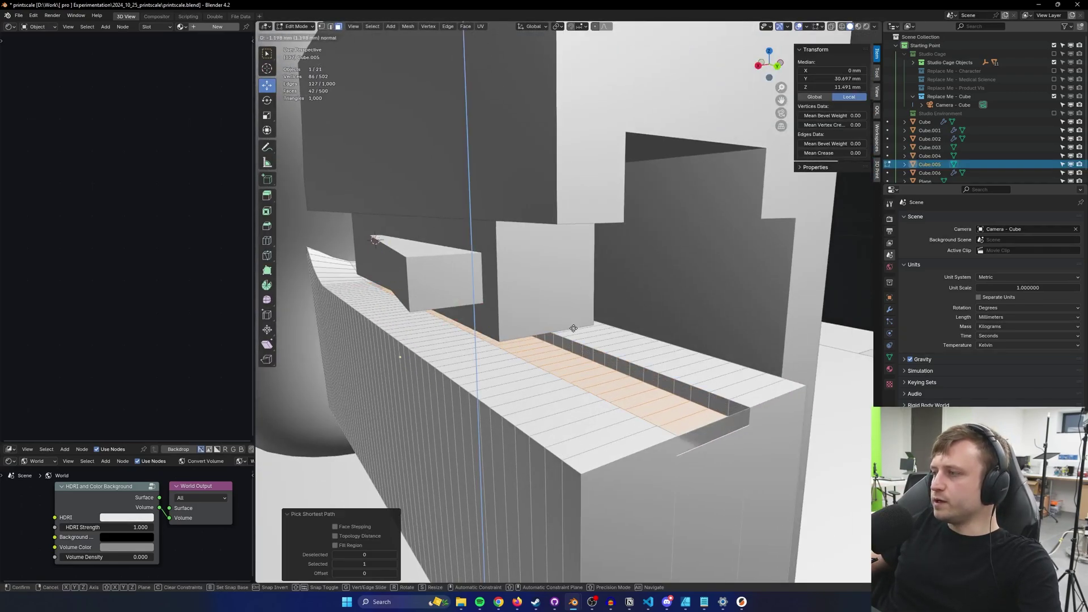
left_click(571, 331)
- Delete the middle face at the lower block's outer end to open the channel
middle_click_drag(571, 332, 475, 336)
scroll(475, 336, "down", 3)
scroll(476, 336, "up", 3)
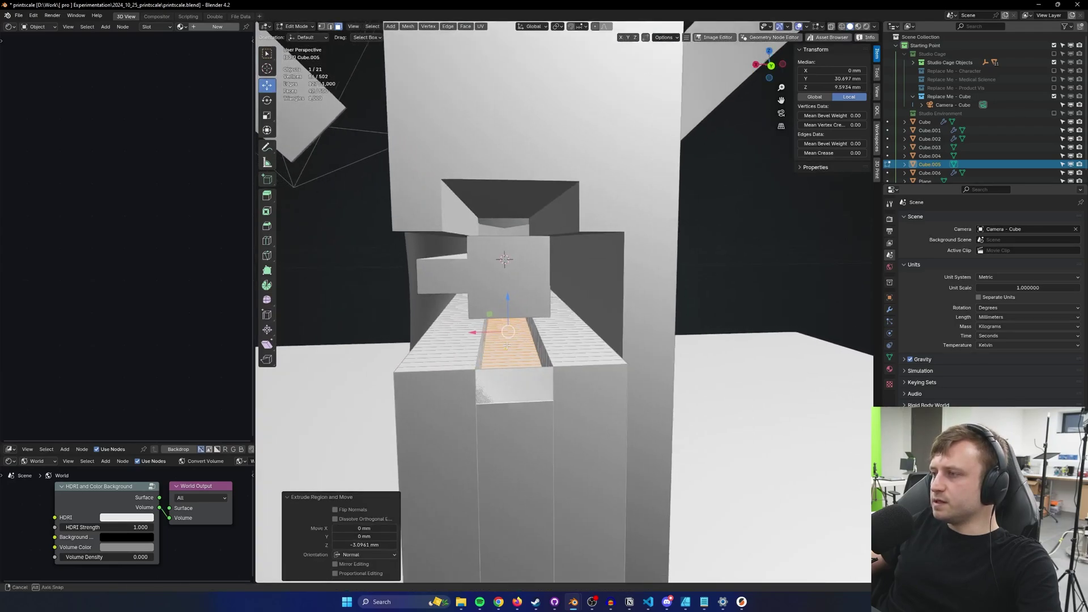
middle_click_drag(362, 339, 466, 357)
scroll(594, 383, "up", 3)
mouse_move(629, 380)
middle_mouse_down()
mouse_move(594, 383)
mouse_move(640, 379)
middle_mouse_up()
left_click(715, 362)
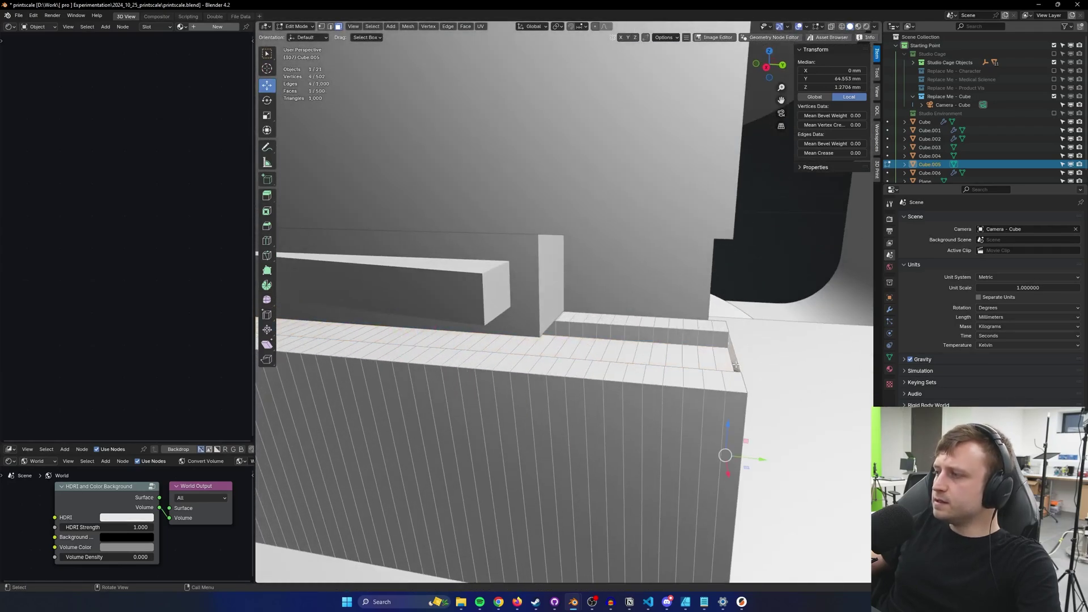
key("x")
key("f")
key("Tab")
- Lower the lower block along Z to 35.468 mm
scroll(703, 352, "down", 3)
middle_click_drag(704, 353, 589, 389)
middle_click_drag(467, 371, 541, 215)
scroll(505, 368, "up", 3)
scroll(510, 379, "down", 2)
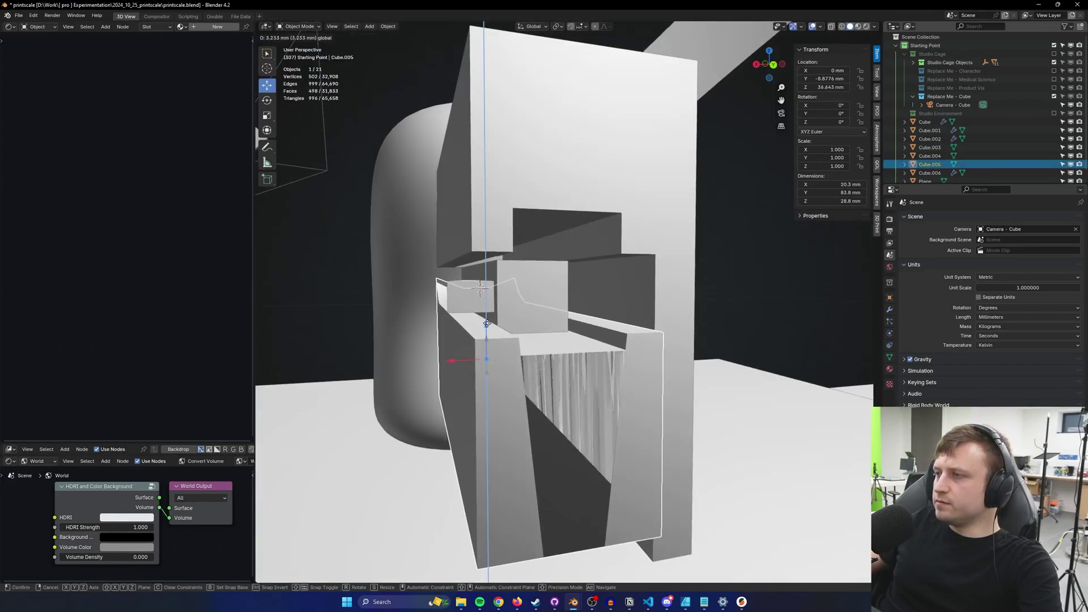
- Lower the upper block about 3.6 mm along Z and fine-tune its height slightly upward
left_click(541, 211)
left_click_drag(483, 181, 484, 195)
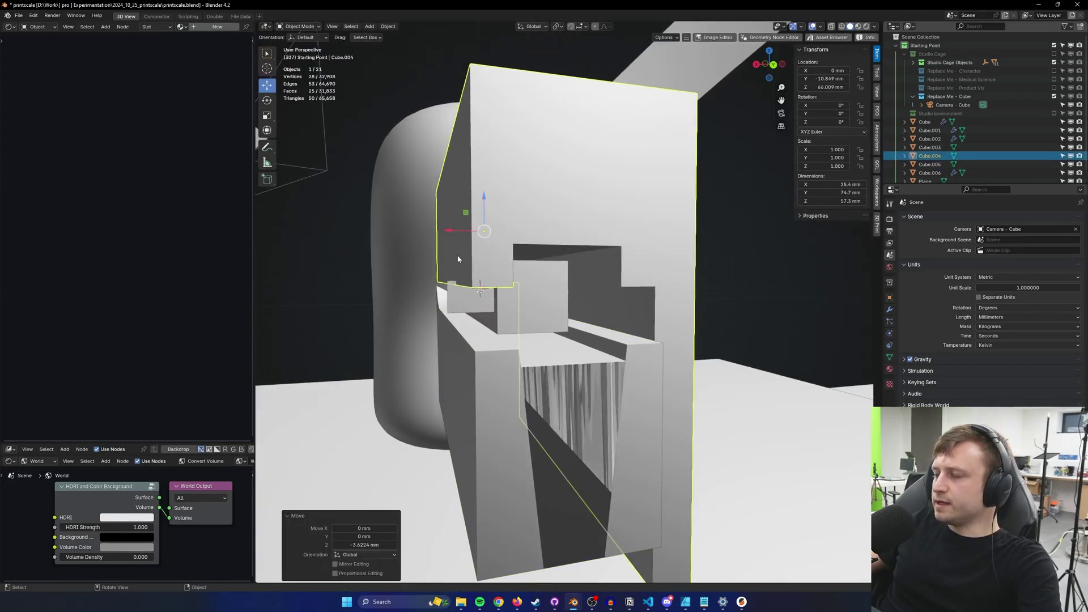
middle_click_drag(459, 260, 510, 260)
left_click_drag(476, 200, 476, 193)
- Lower the studded middle bar along Z to 52.042 mm and clear the selection
middle_click_drag(493, 298, 641, 301)
left_click(590, 301)
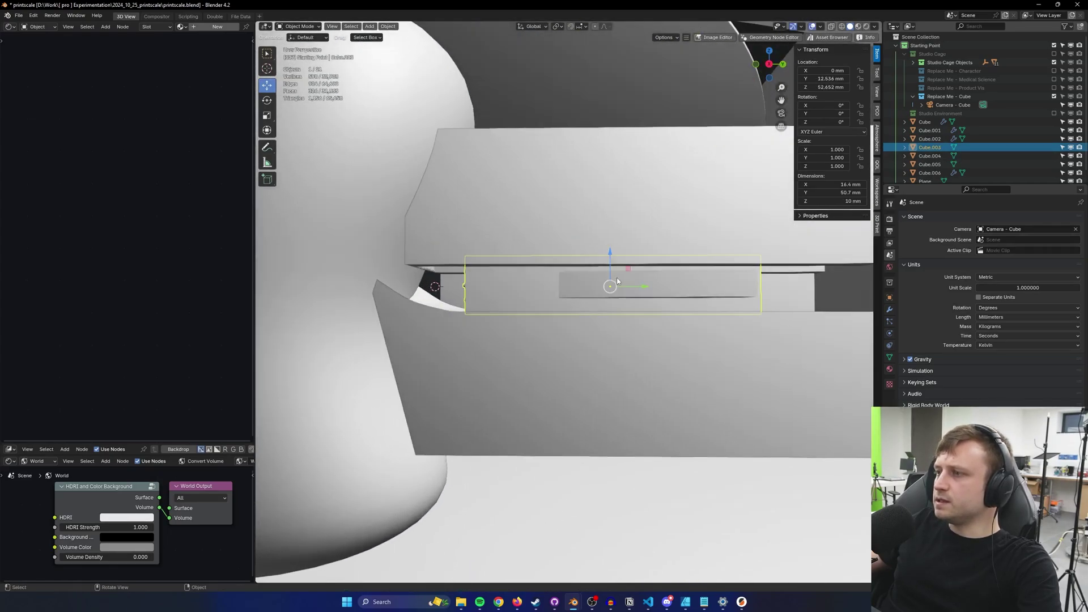
left_click_drag(610, 254, 610, 258)
middle_click_drag(718, 292, 649, 301)
key("alt+a")
- Inspect the gap between the studded bar and the curved end of the lower block, and save the file
middle_click_drag(562, 266, 597, 296)
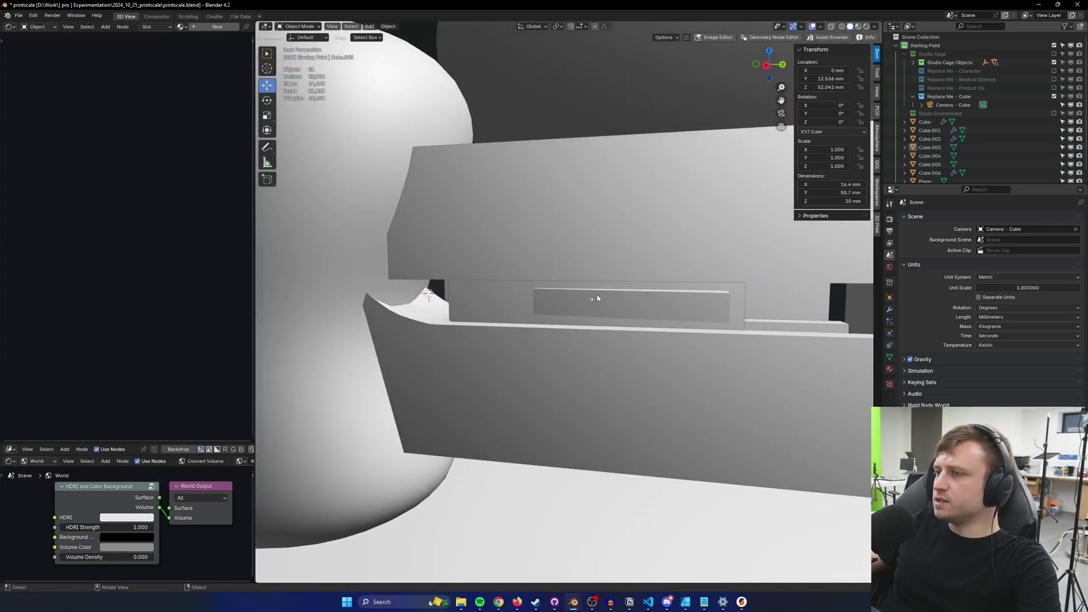
mouse_move(522, 303)
middle_mouse_down()
mouse_move(571, 310)
mouse_move(524, 305)
middle_mouse_up()
scroll(449, 305, "up", 2)
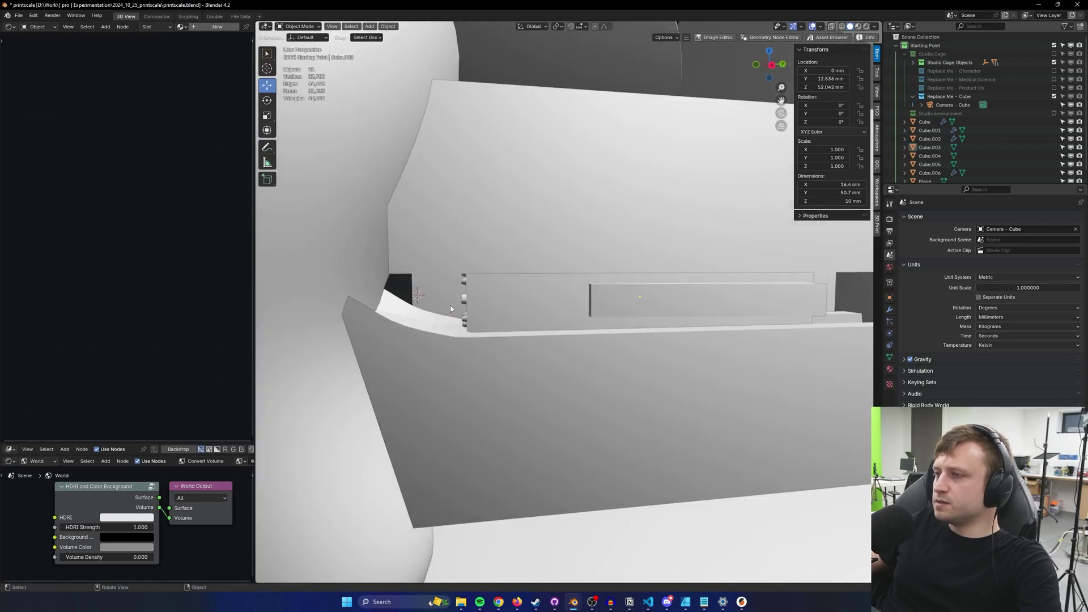
middle_click(450, 305, "alt")
middle_click_drag(713, 329, 612, 304, "shift")
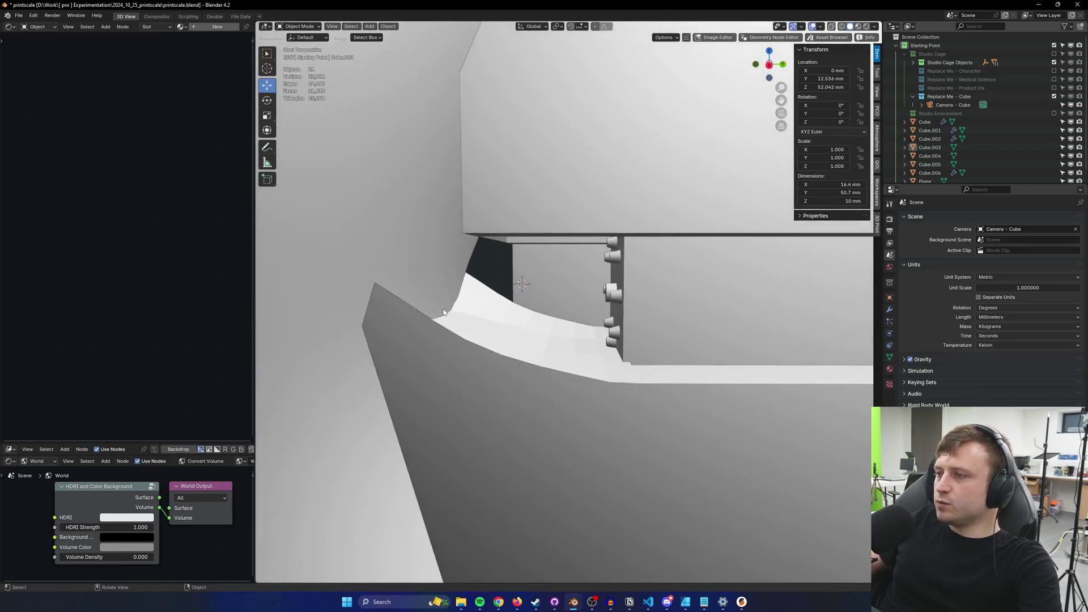
middle_click_drag(428, 303, 561, 280)
key("ctrl+s")
- Check the lower block's curved tip against the rounded body, clear the selection and save the file again
left_click(561, 328)
scroll(560, 328, "down", 3)
middle_click_drag(652, 346, 621, 344, "shift")
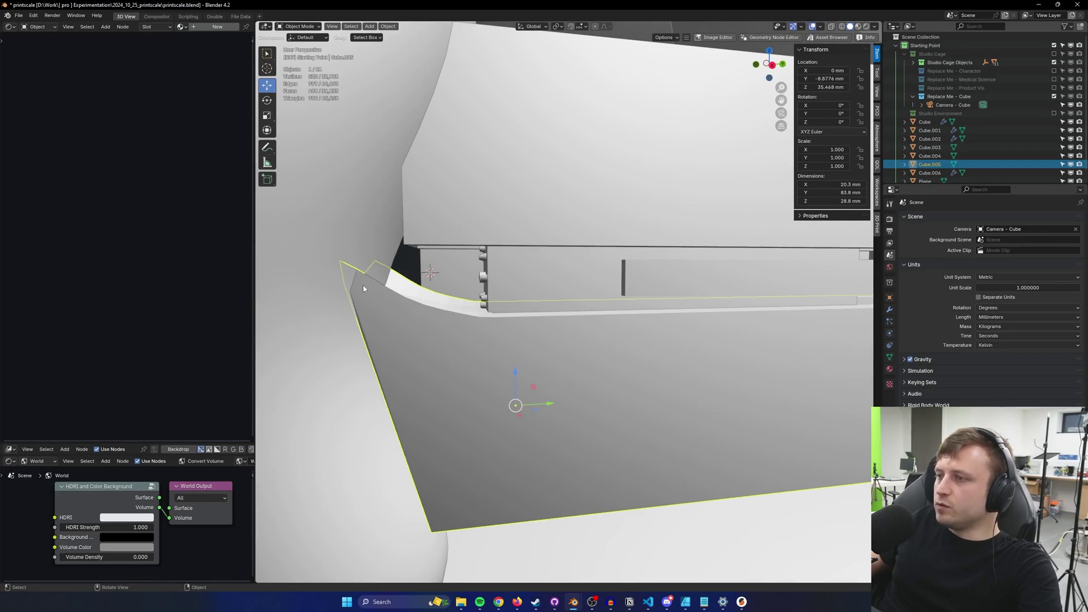
middle_click_drag(456, 372, 493, 277)
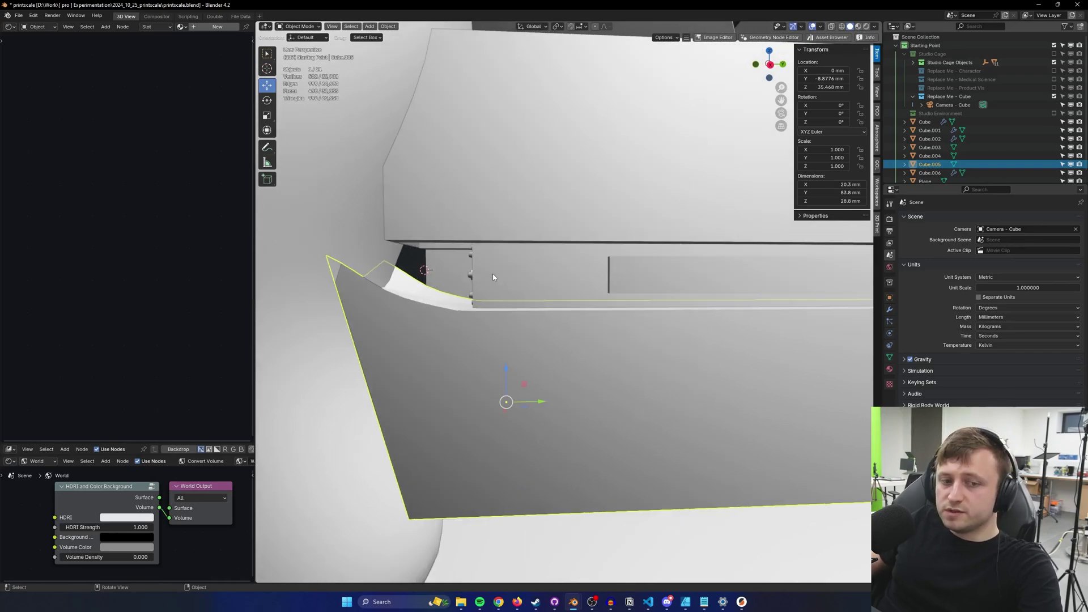
scroll(486, 278, "down", 5)
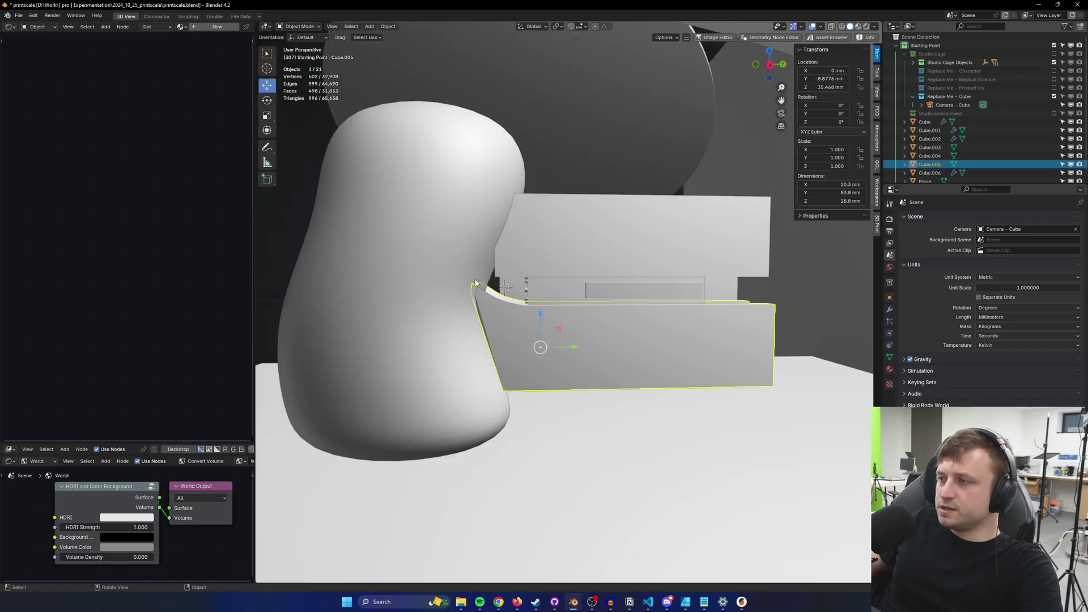
scroll(475, 280, "up", 3)
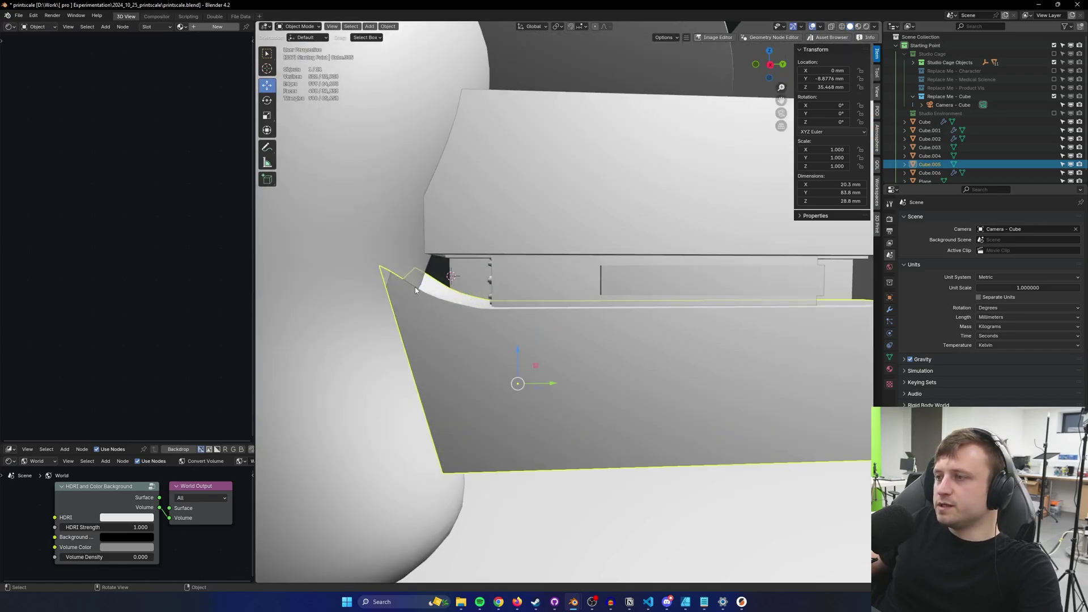
scroll(461, 325, "up", 1)
scroll(442, 313, "down", 2)
key("alt+a")
middle_click_drag(554, 372, 562, 392, "shift")
key("ctrl+s")
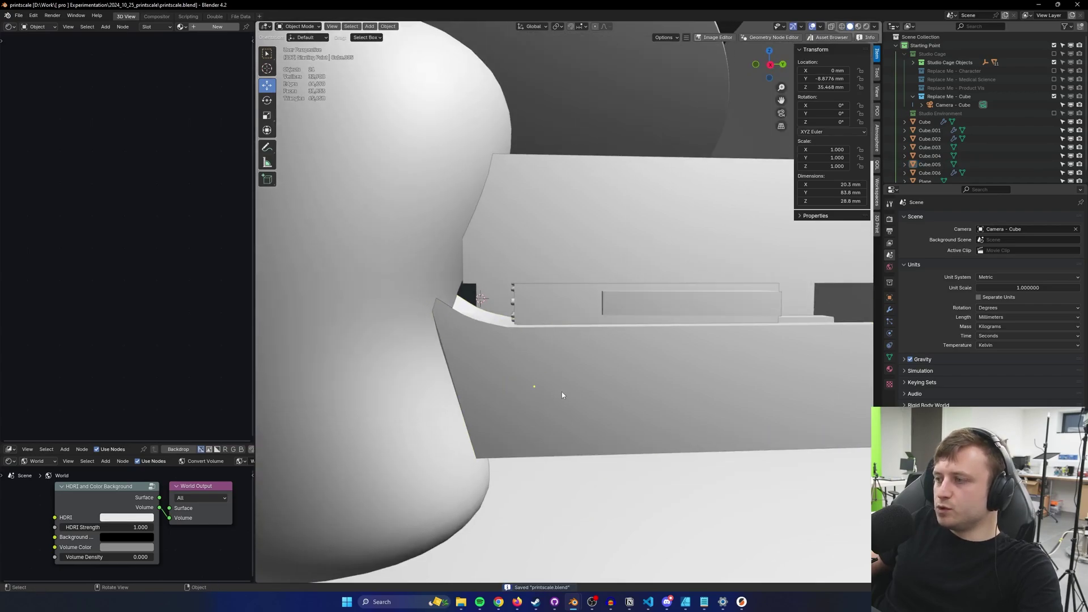
- Examine how the rounded body, upper and lower blocks and sliding bar fit together from several angles
middle_click_drag(417, 305, 494, 342)
scroll(494, 342, "up", 3)
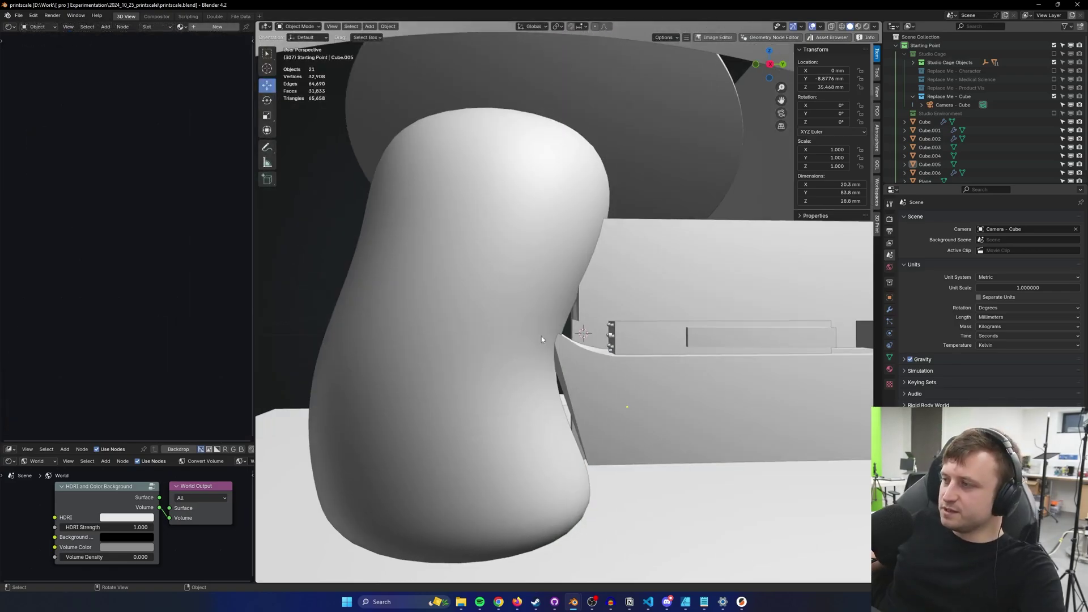
middle_click_drag(640, 346, 536, 340, "shift")
right_click(537, 340)
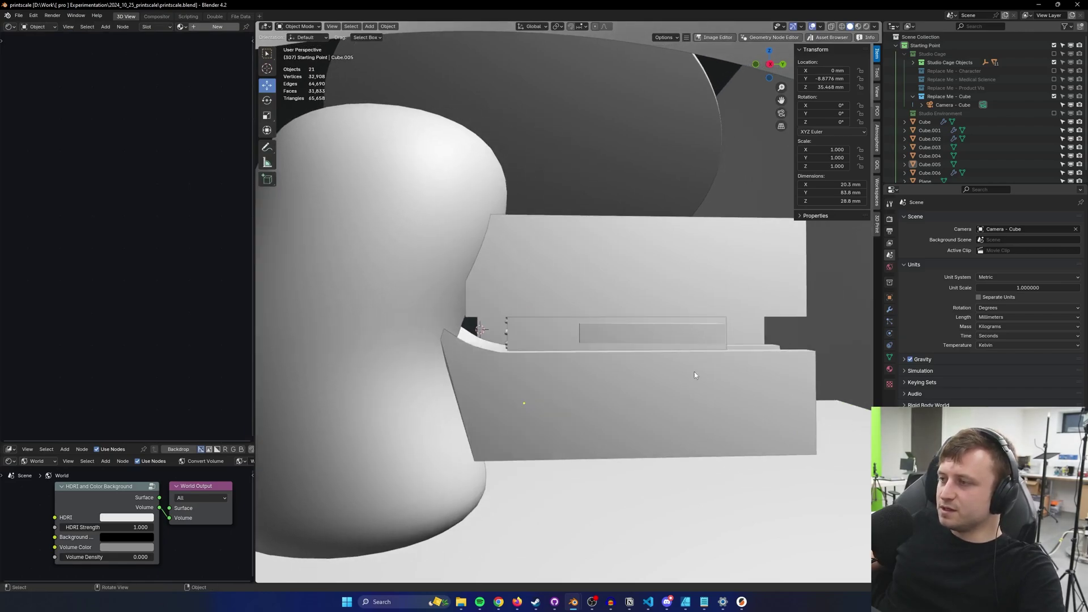
scroll(646, 375, "down", 2)
middle_click_drag(598, 378, 520, 392)
scroll(559, 380, "down", 2)
scroll(519, 392, "up", 3)
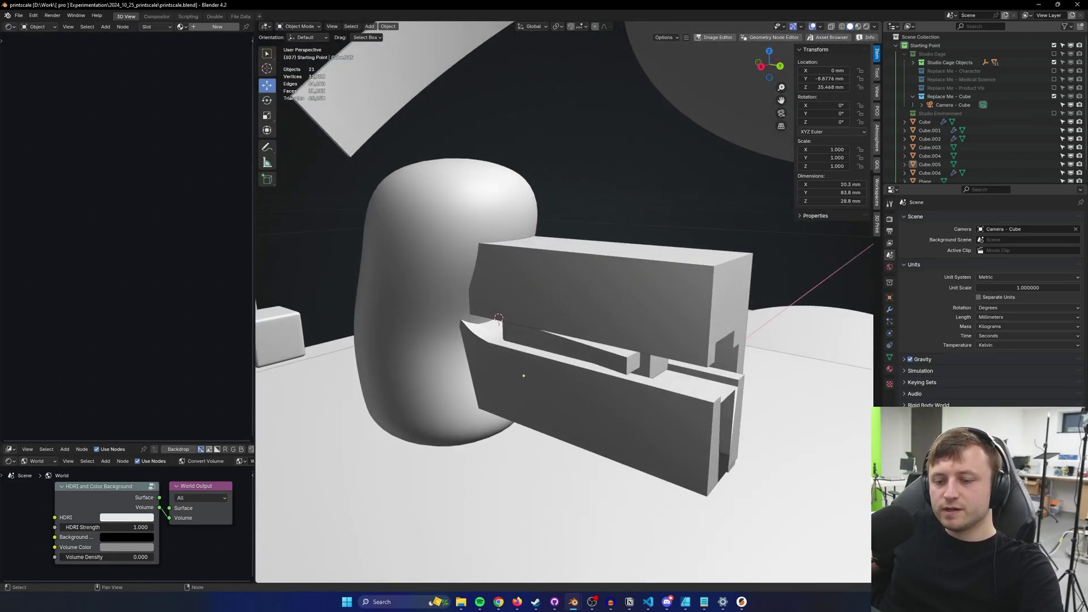